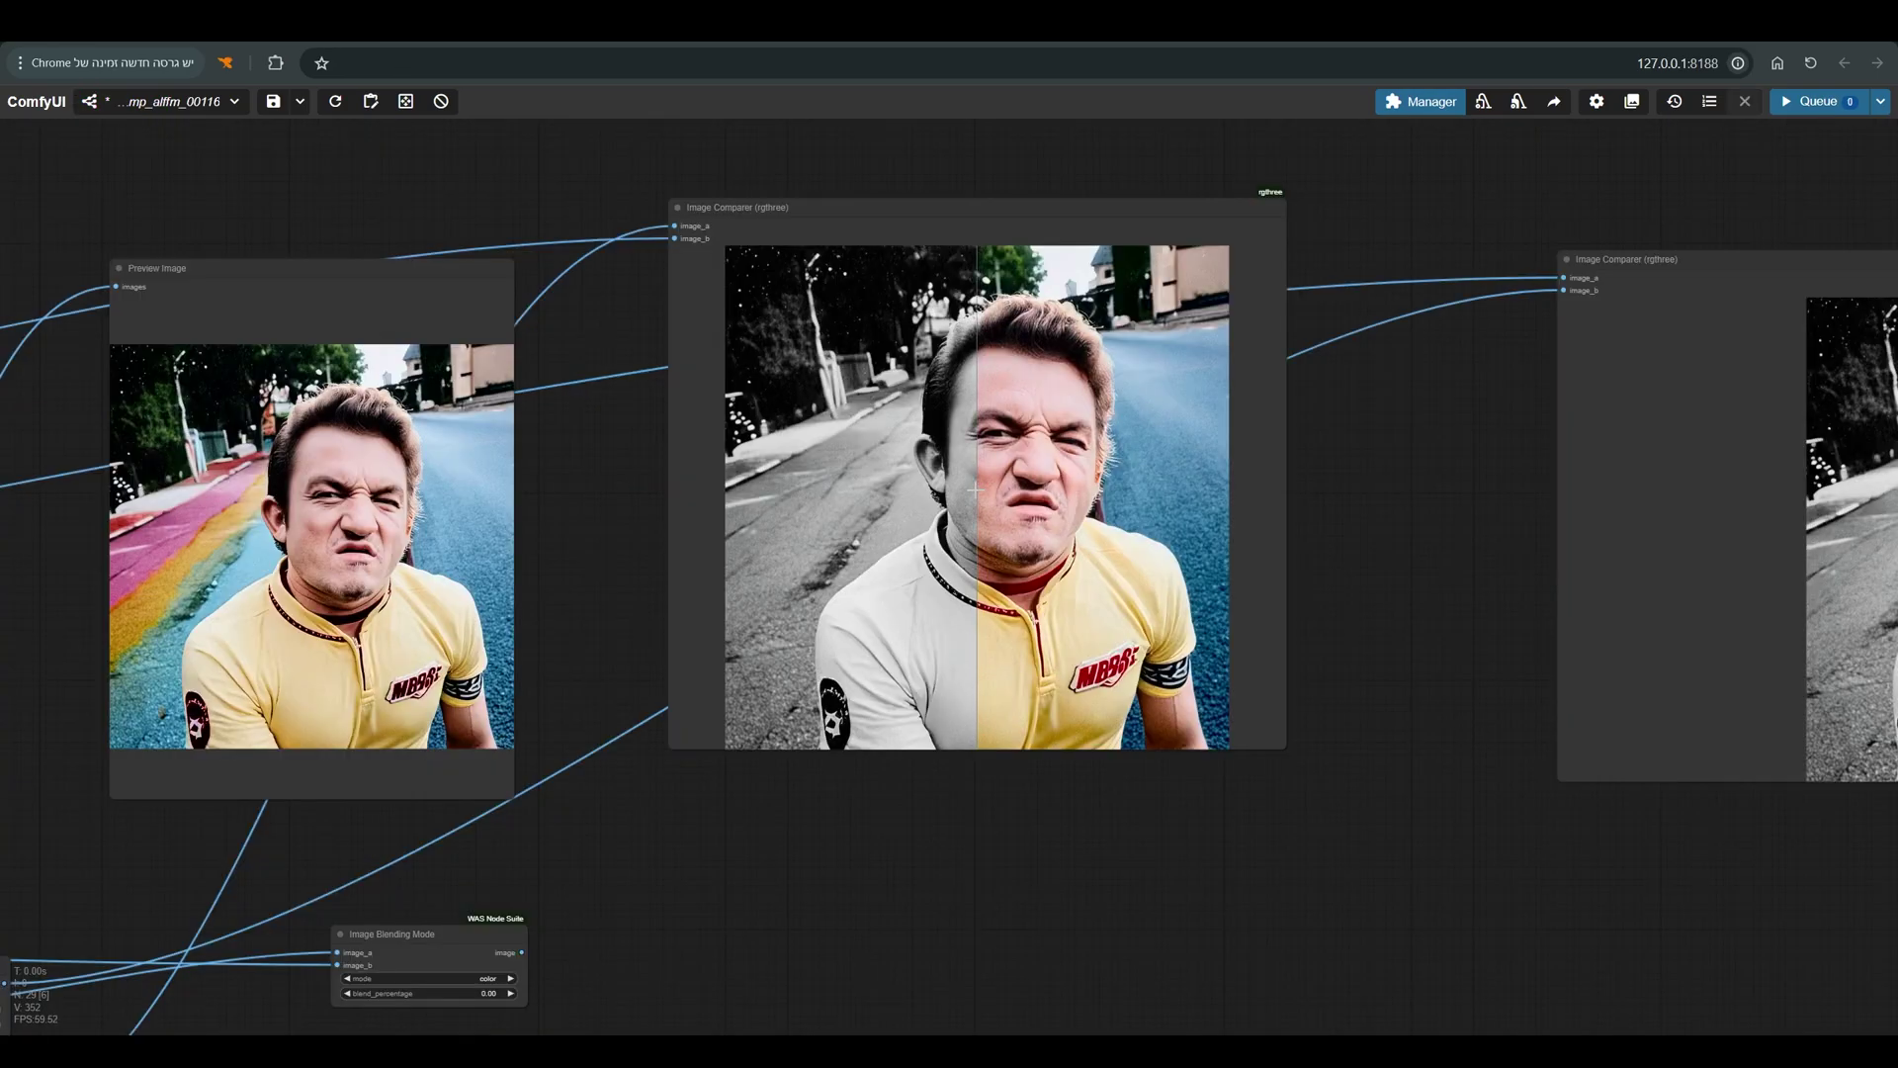
- Nudge the Load Image node slightly down-left
{"action": "scroll", "coordinate": [973, 490], "scroll_direction": "up", "scroll_amount": 4}
{"action": "scroll", "coordinate": [973, 491], "scroll_direction": "up", "scroll_amount": 2}
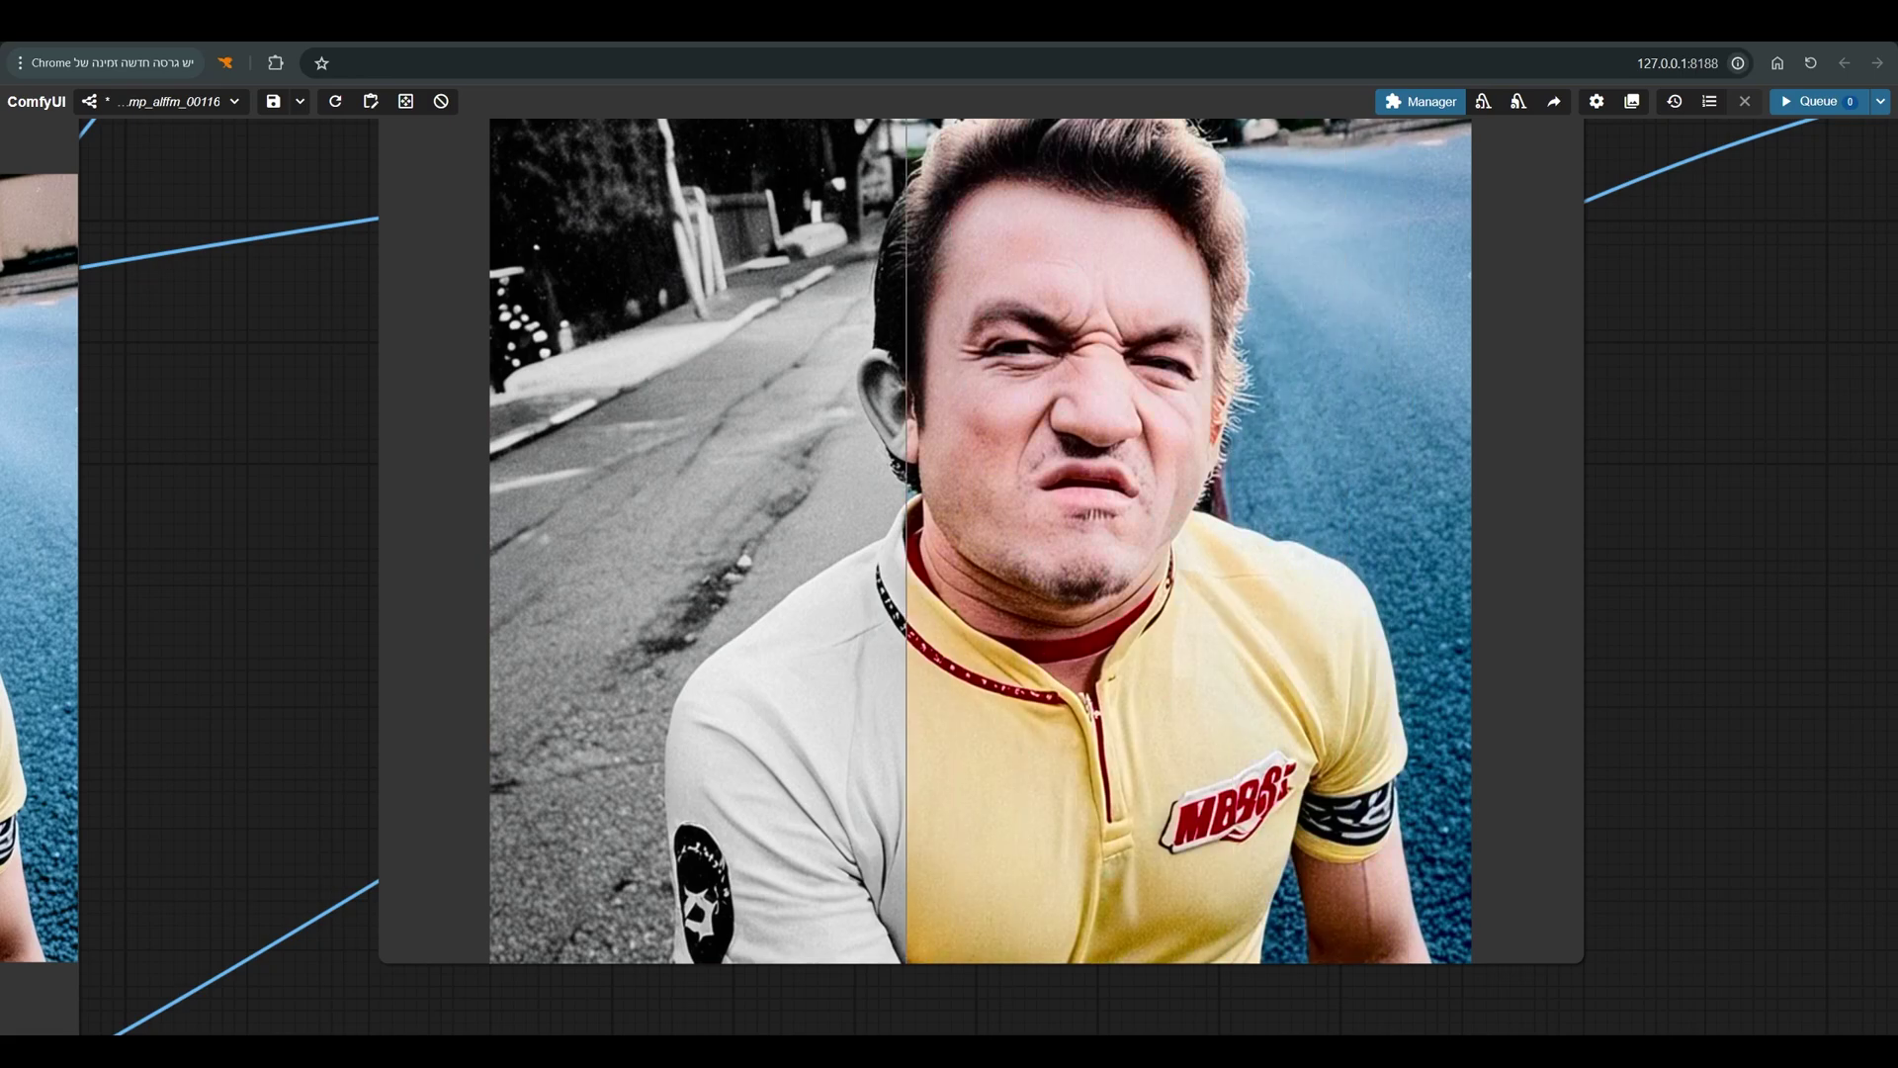
{"action": "scroll", "coordinate": [682, 524], "scroll_direction": "down", "scroll_amount": 8}
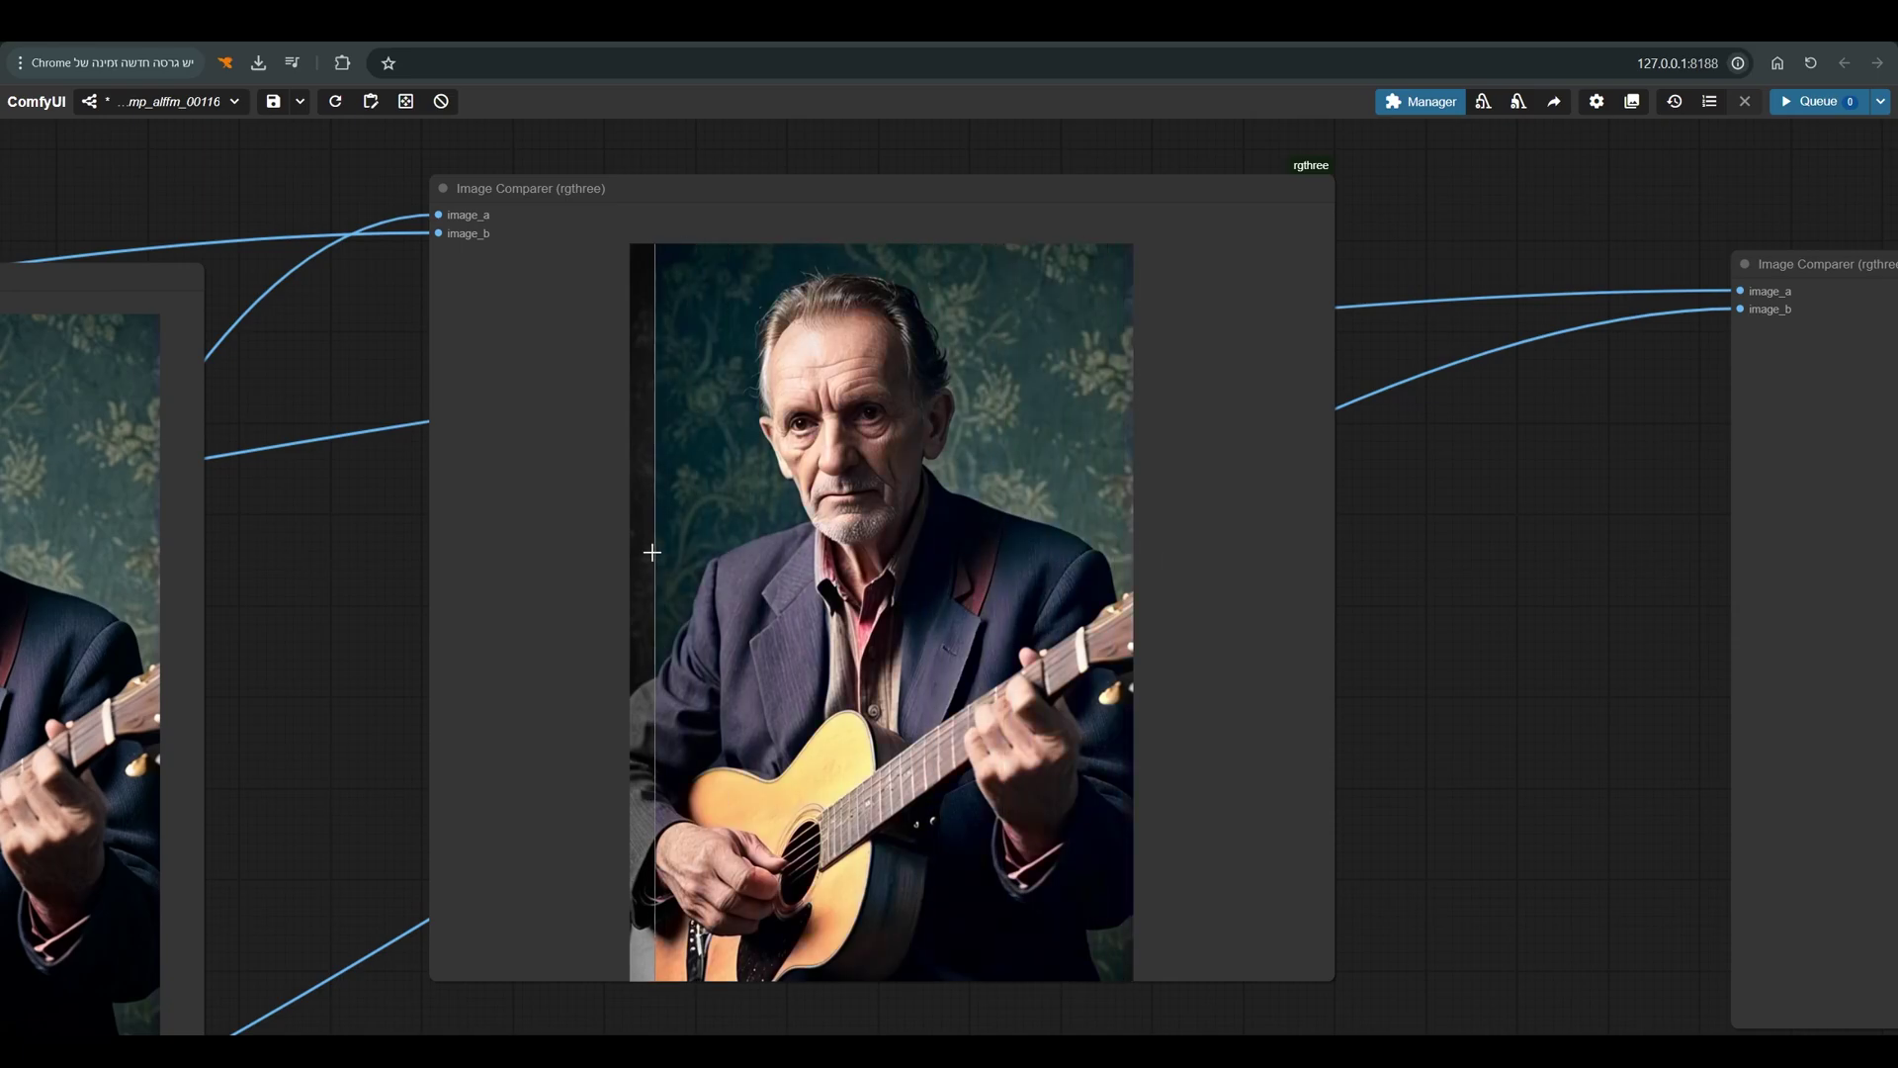
{"action": "scroll", "coordinate": [596, 554], "scroll_direction": "up", "scroll_amount": 3}
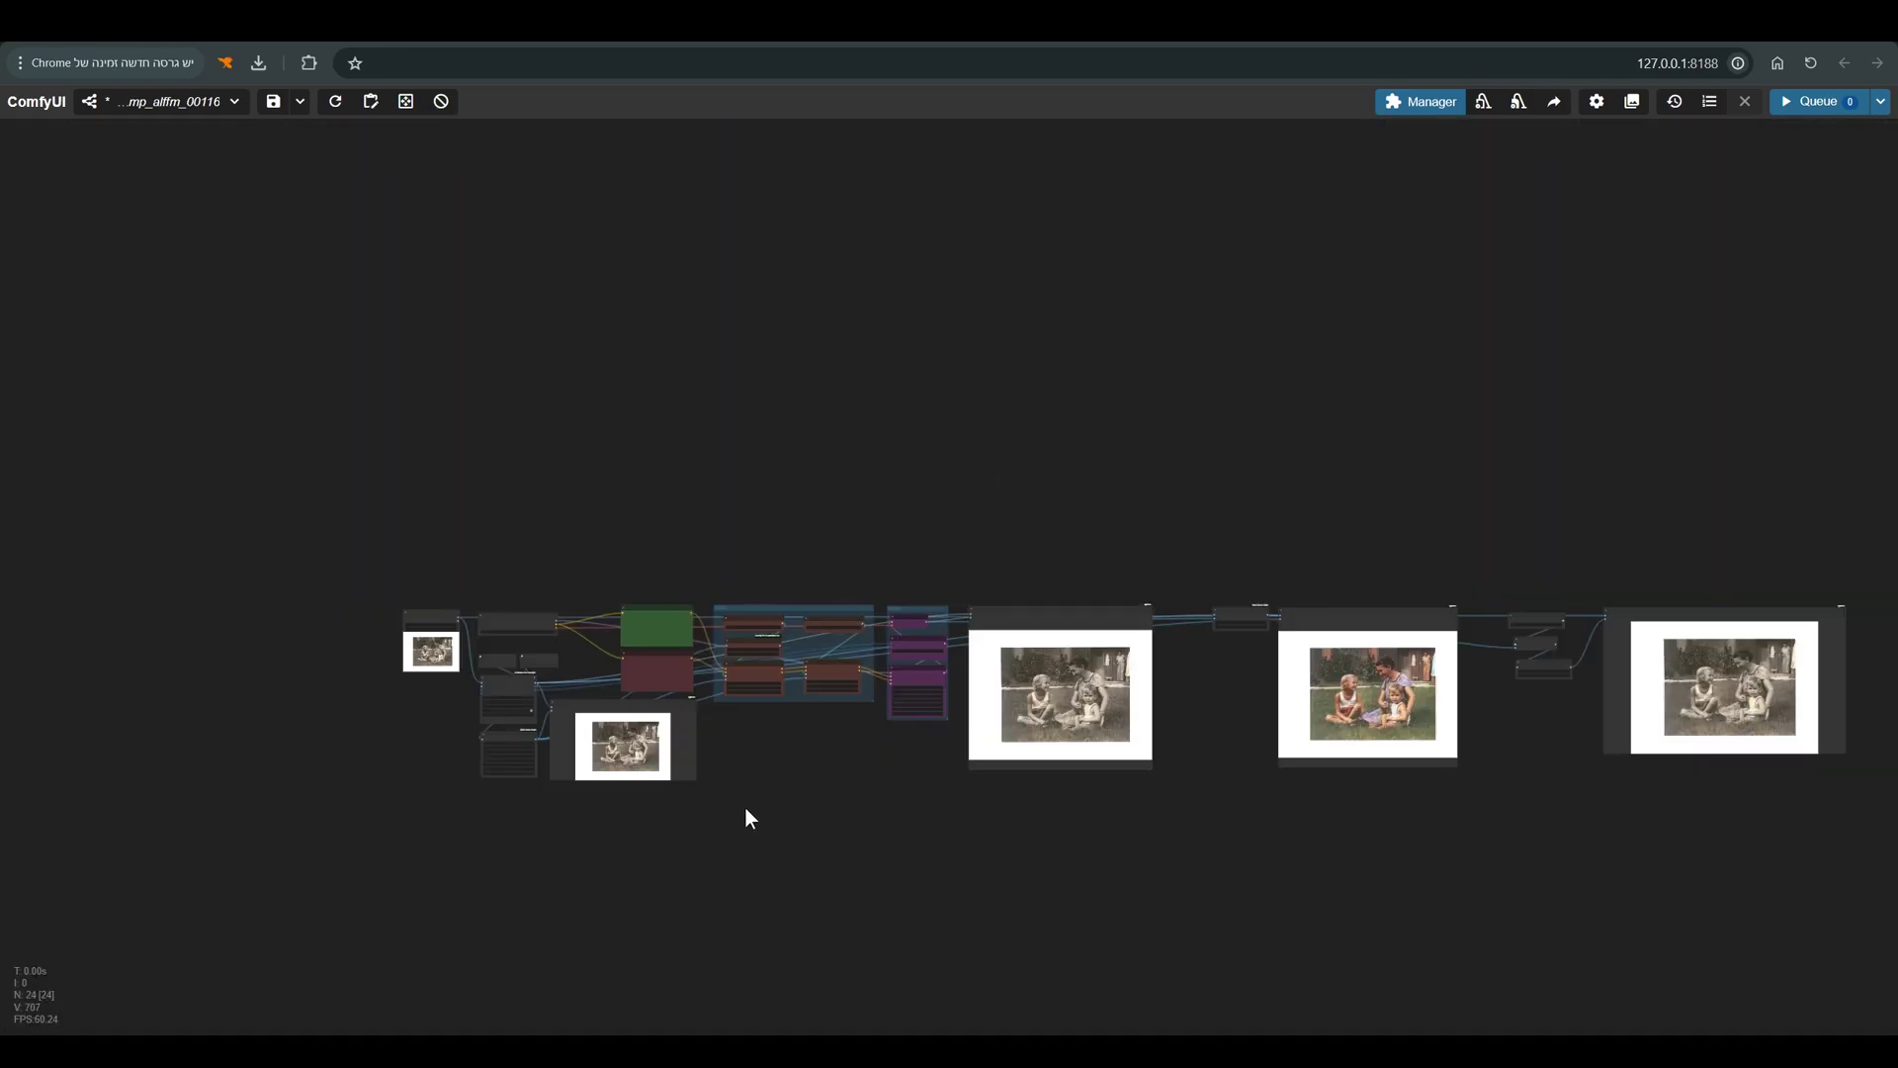
{"action": "scroll", "coordinate": [419, 632], "scroll_direction": "up", "scroll_amount": 2}
{"action": "scroll", "coordinate": [428, 642], "scroll_direction": "up", "scroll_amount": 10}
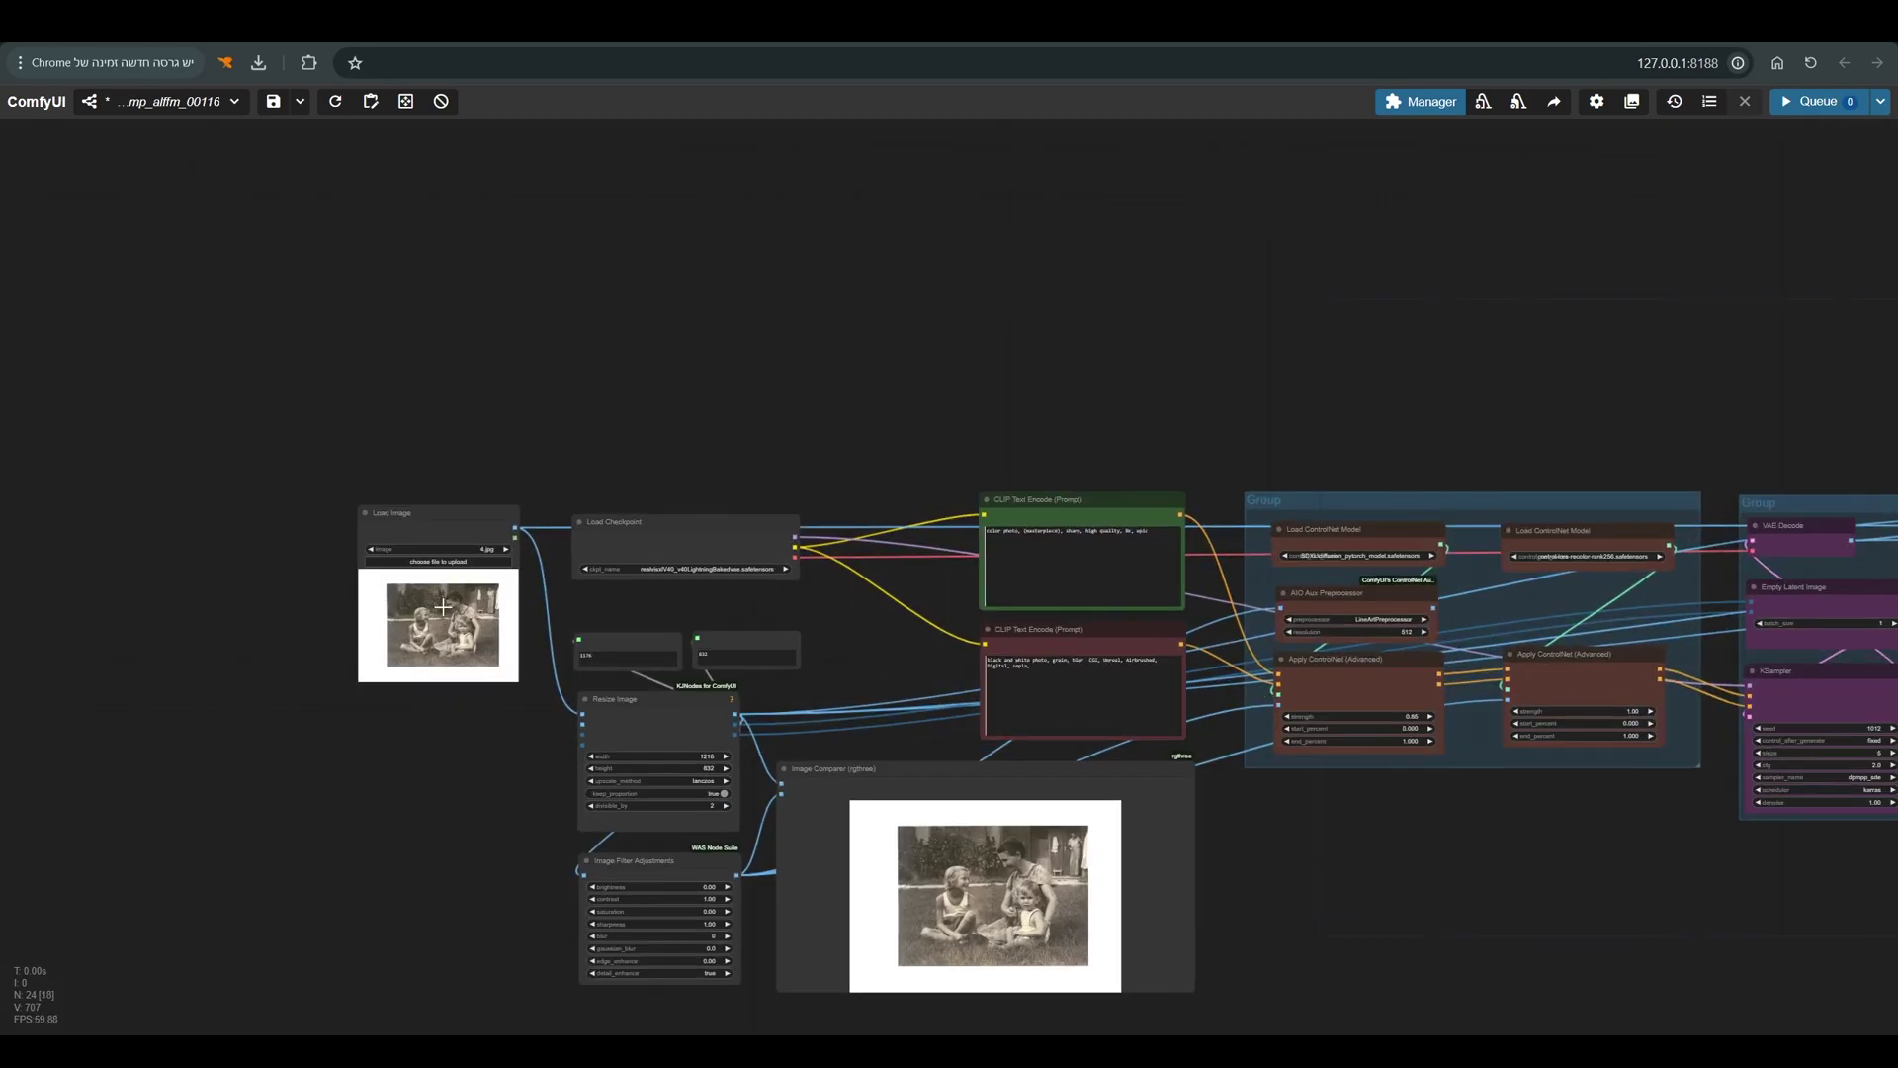
{"action": "scroll", "coordinate": [416, 473], "scroll_direction": "up", "scroll_amount": 3}
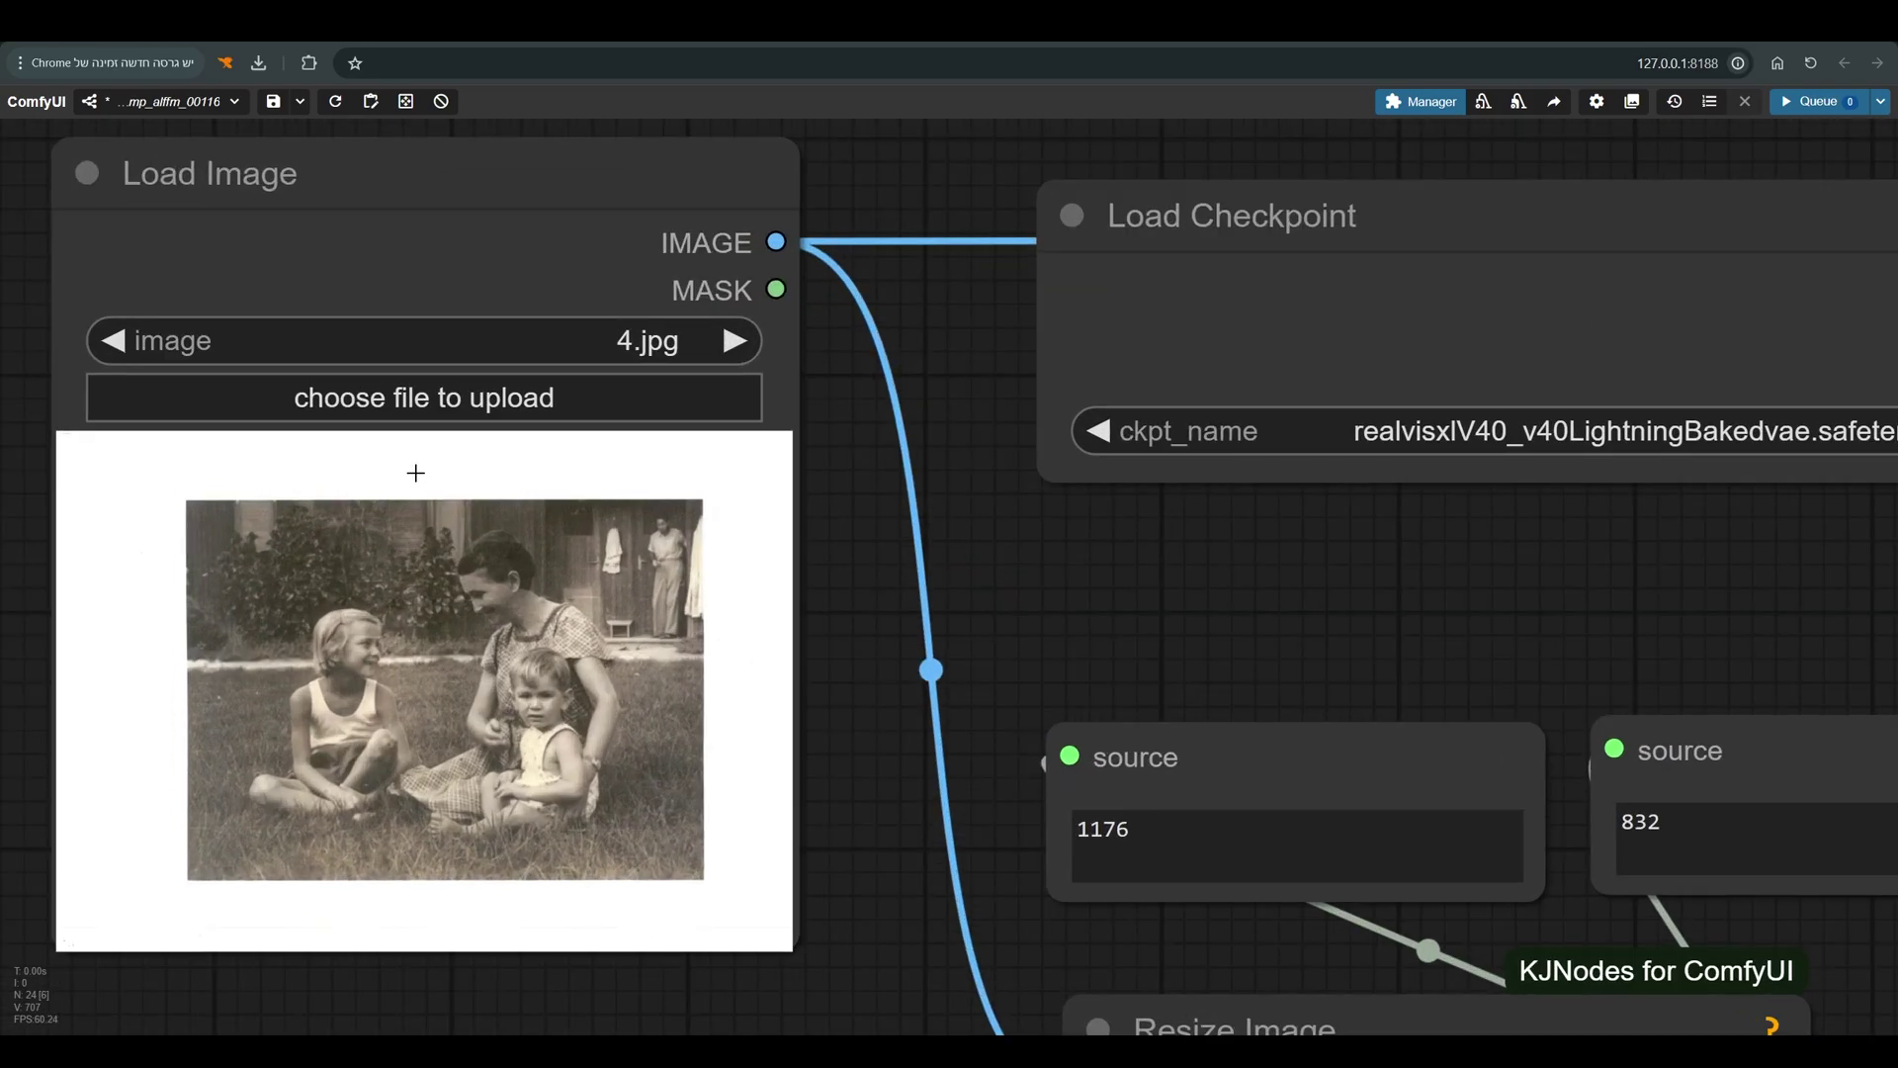
{"action": "scroll", "coordinate": [415, 467], "scroll_direction": "down", "scroll_amount": 2}
{"action": "left_click", "coordinate": [415, 297]}
{"action": "left_click_drag", "start_coordinate": [432, 301], "coordinate": [420, 317]}
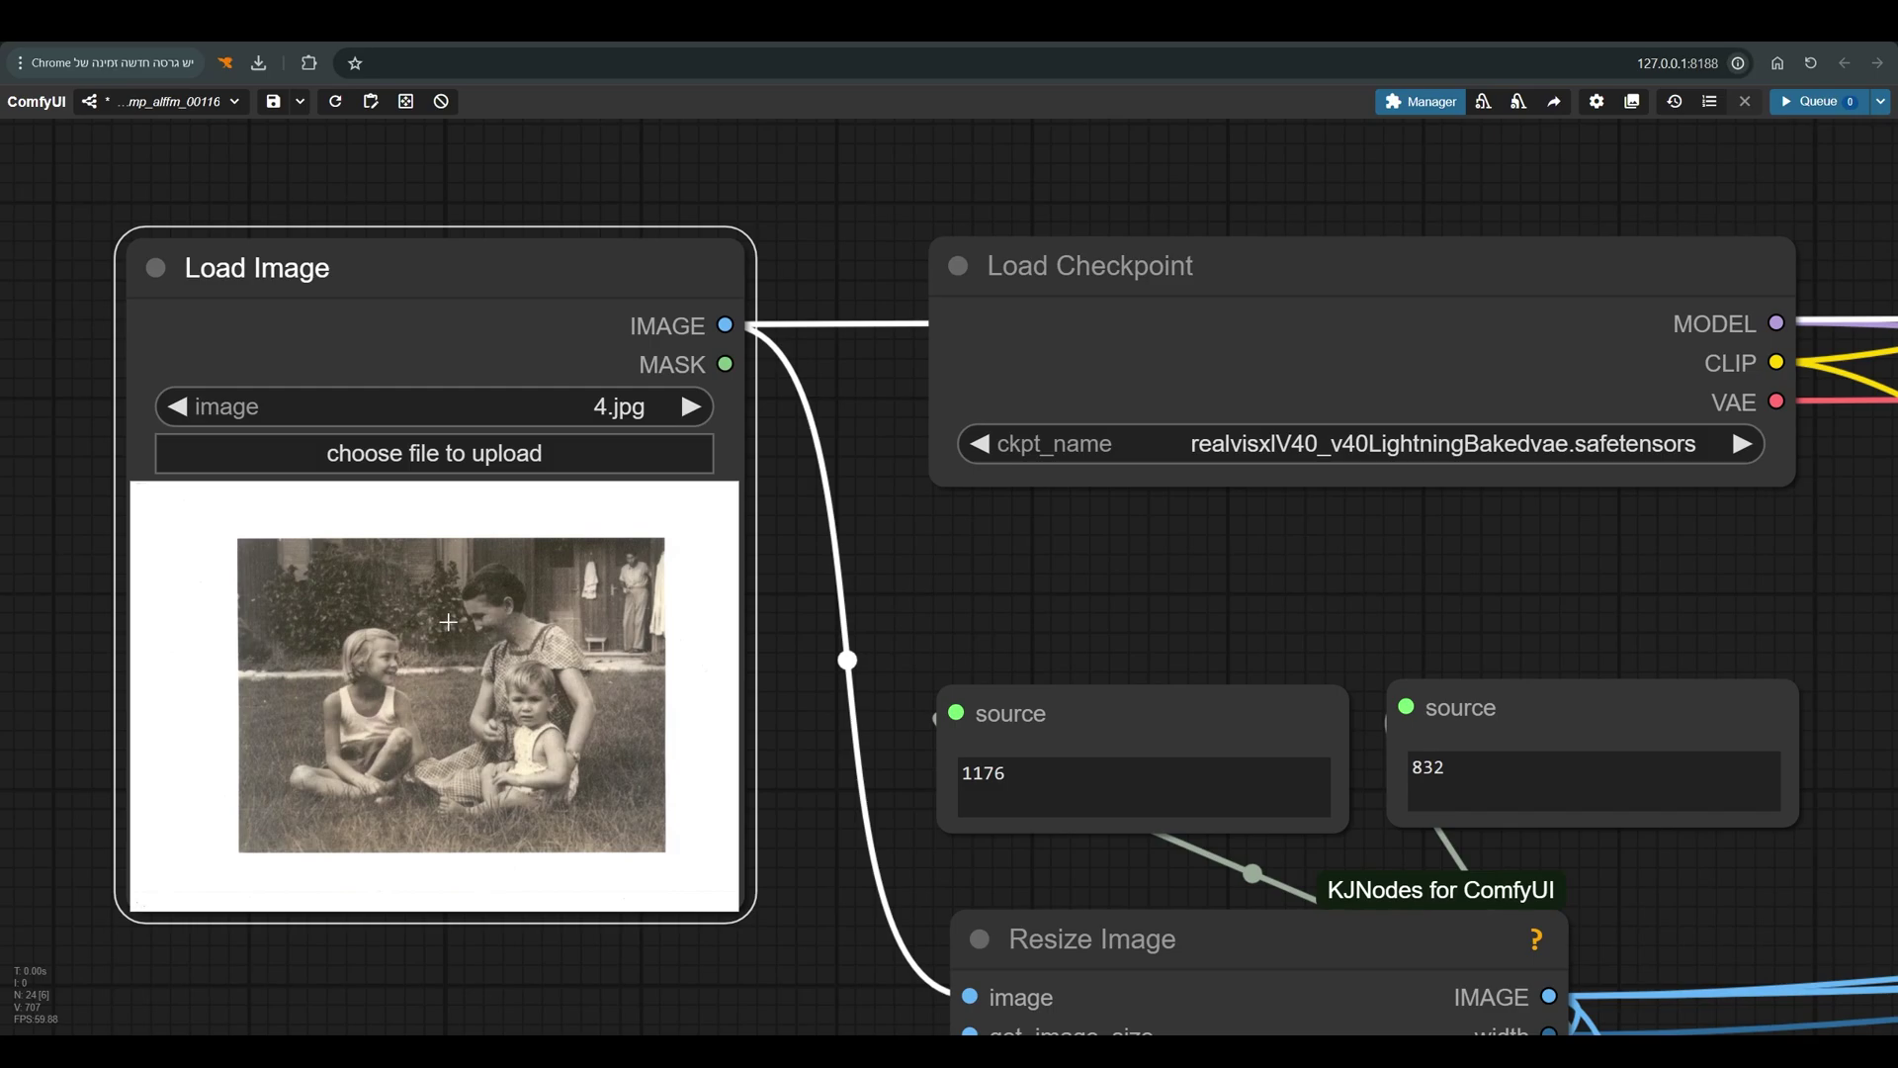
- Bring the filter and comparer nodes into view and fine-tune the Resize Image node's position
{"action": "scroll", "coordinate": [447, 621], "scroll_direction": "down", "scroll_amount": 6}
{"action": "left_click_drag", "start_coordinate": [578, 911], "coordinate": [577, 531]}
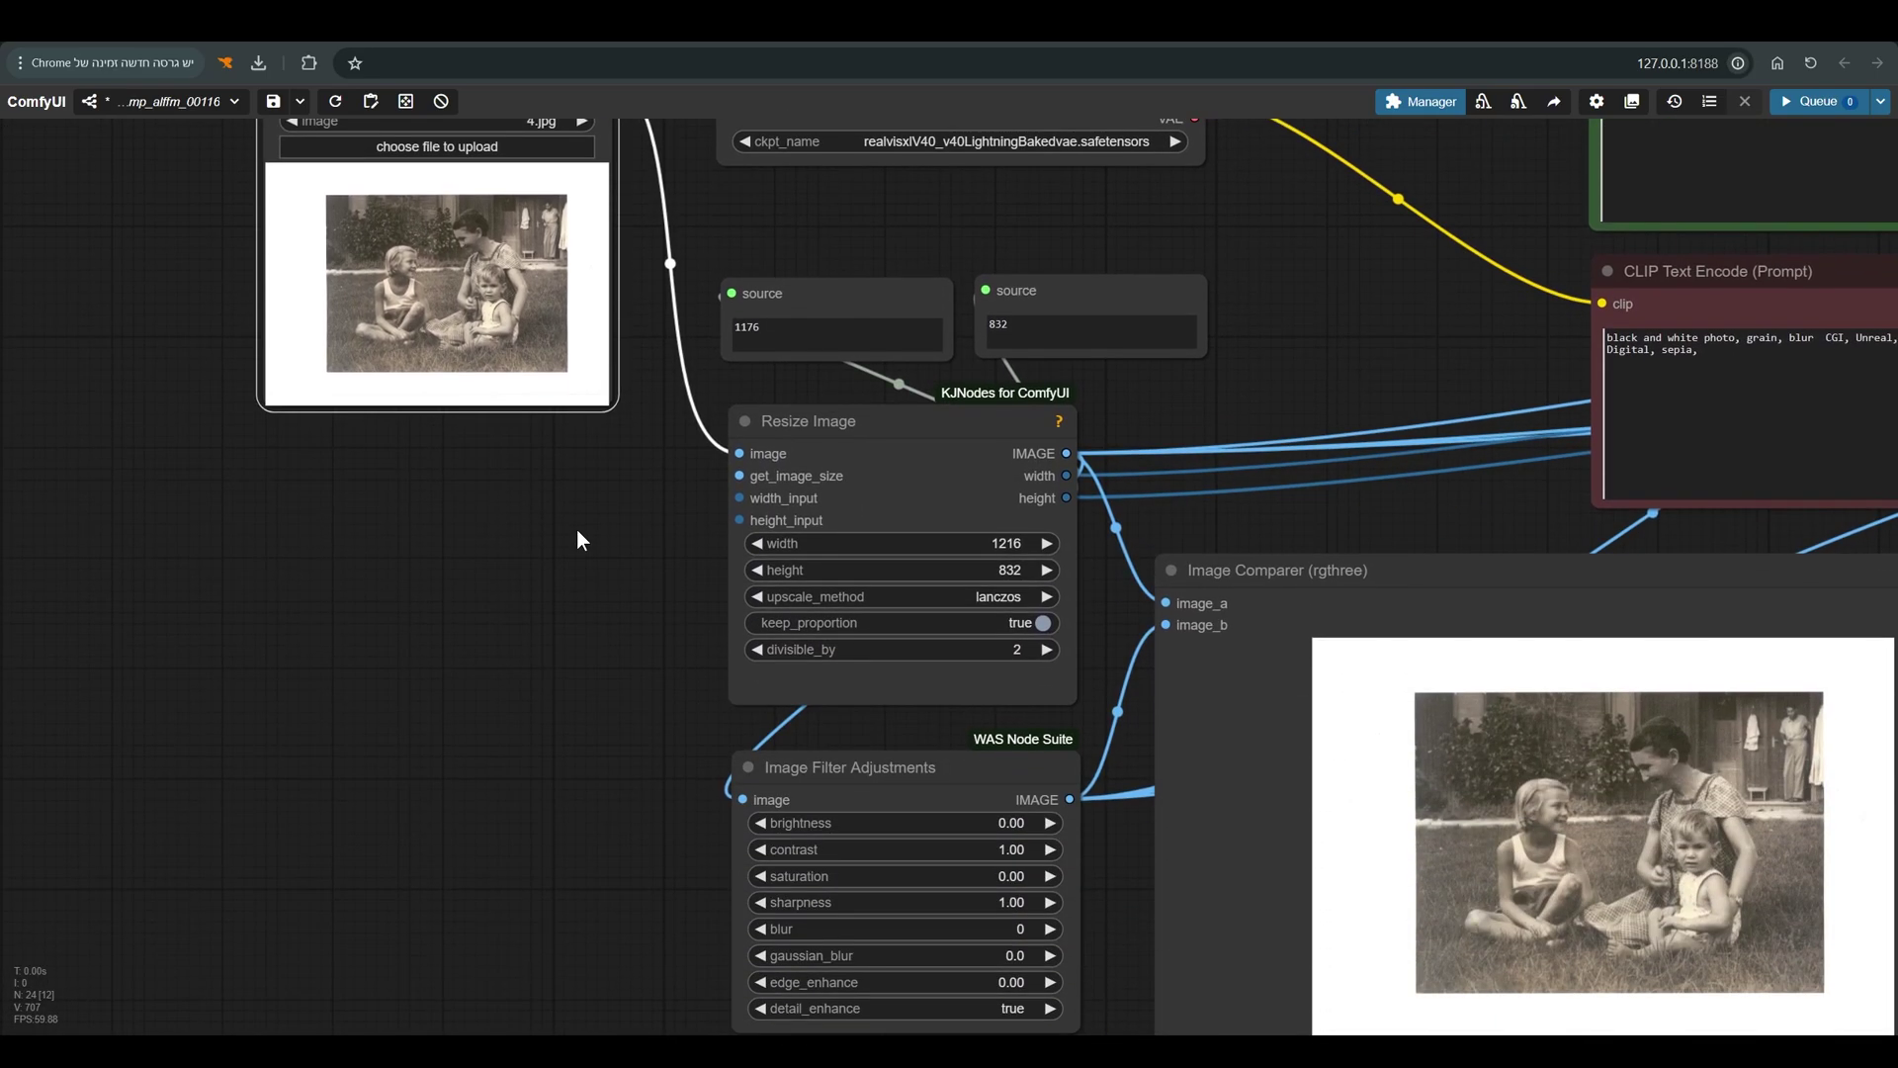
{"action": "left_click_drag", "start_coordinate": [918, 445], "coordinate": [926, 442]}
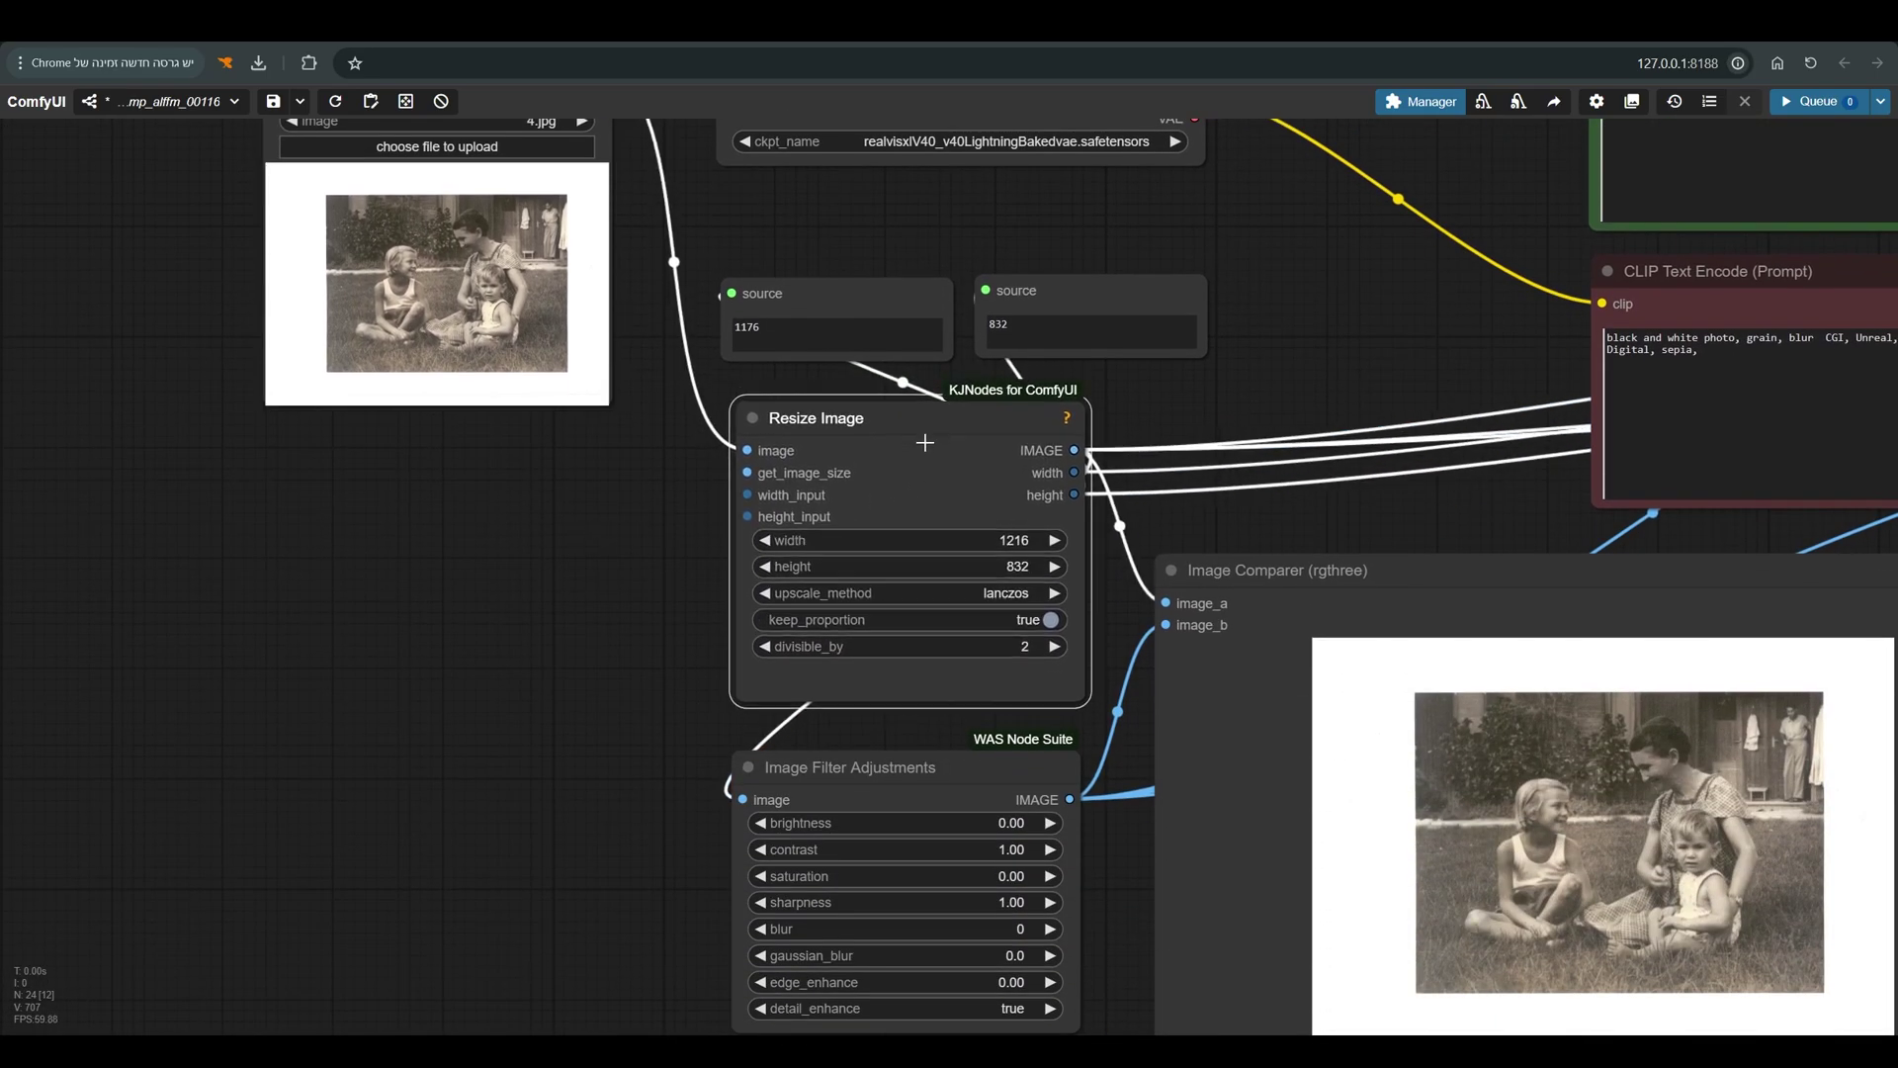
{"action": "scroll", "coordinate": [926, 442], "scroll_direction": "down", "scroll_amount": 2}
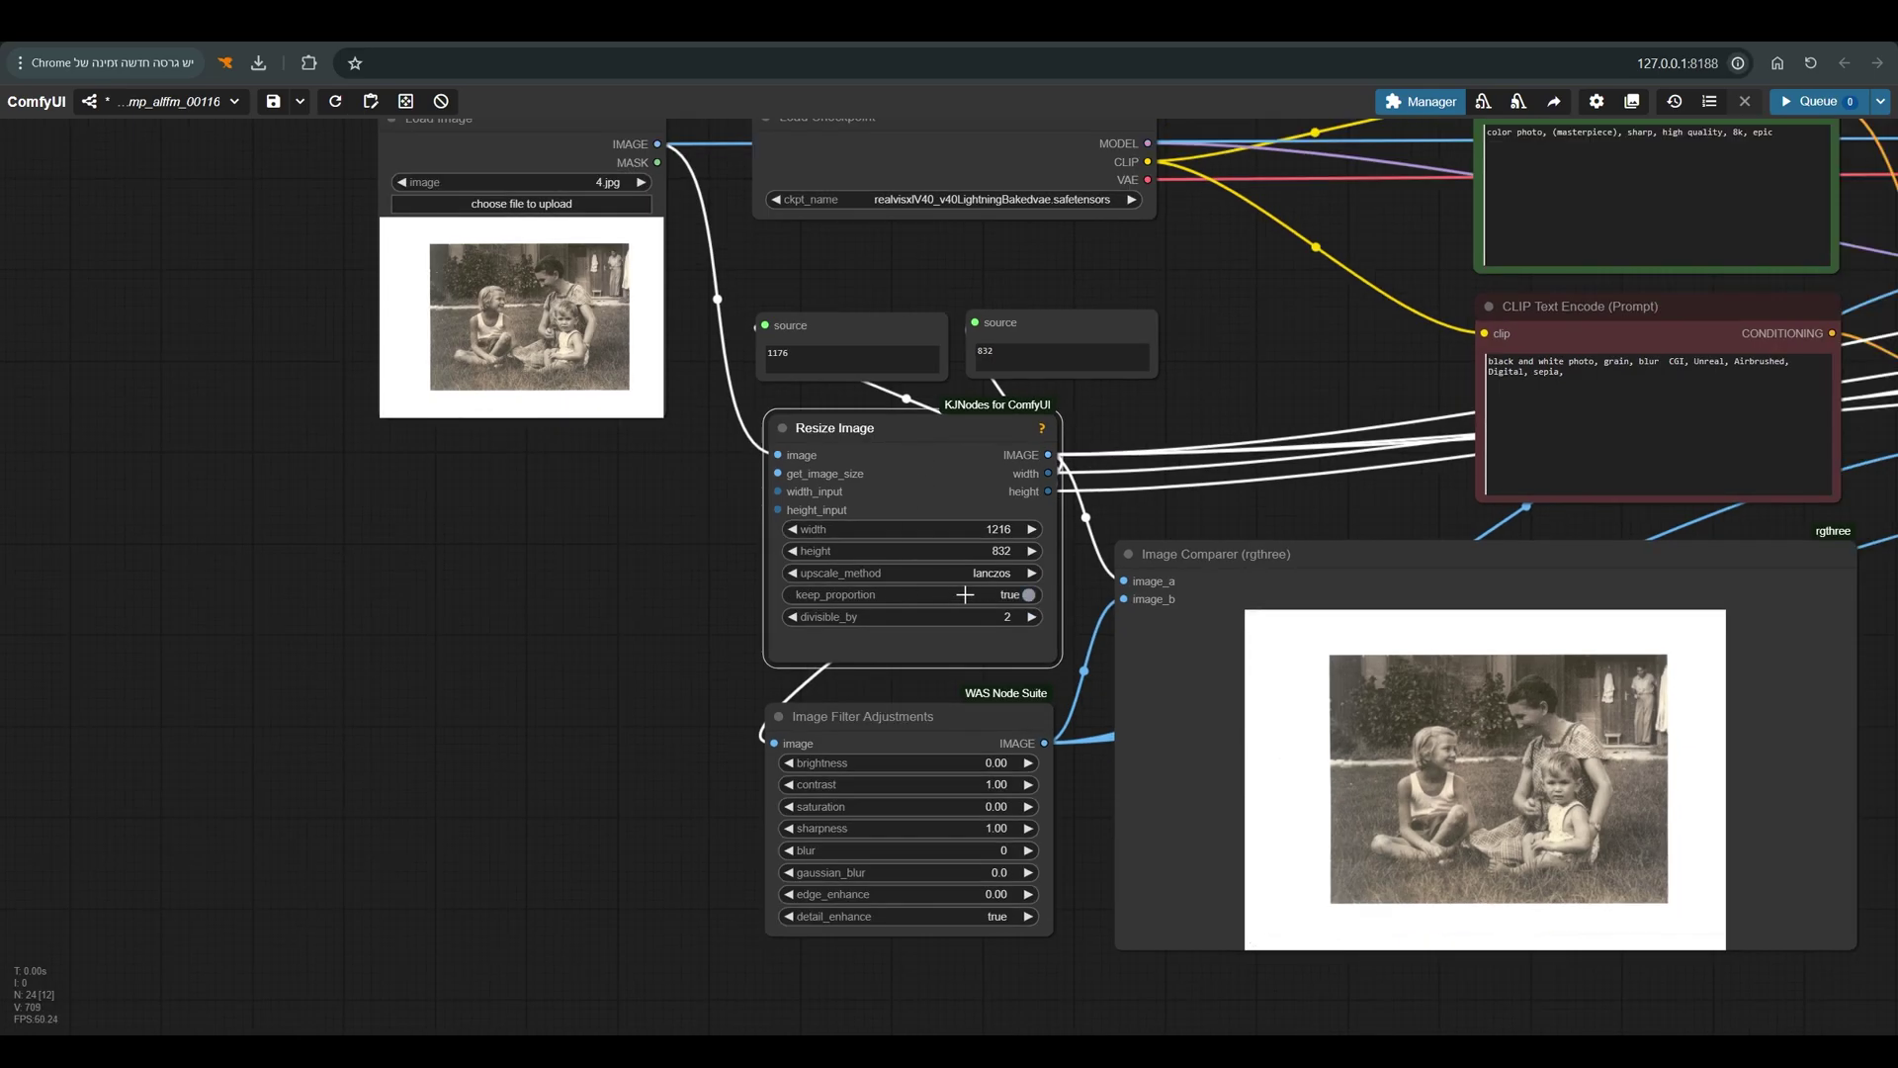
{"action": "left_click_drag", "start_coordinate": [921, 437], "coordinate": [914, 441]}
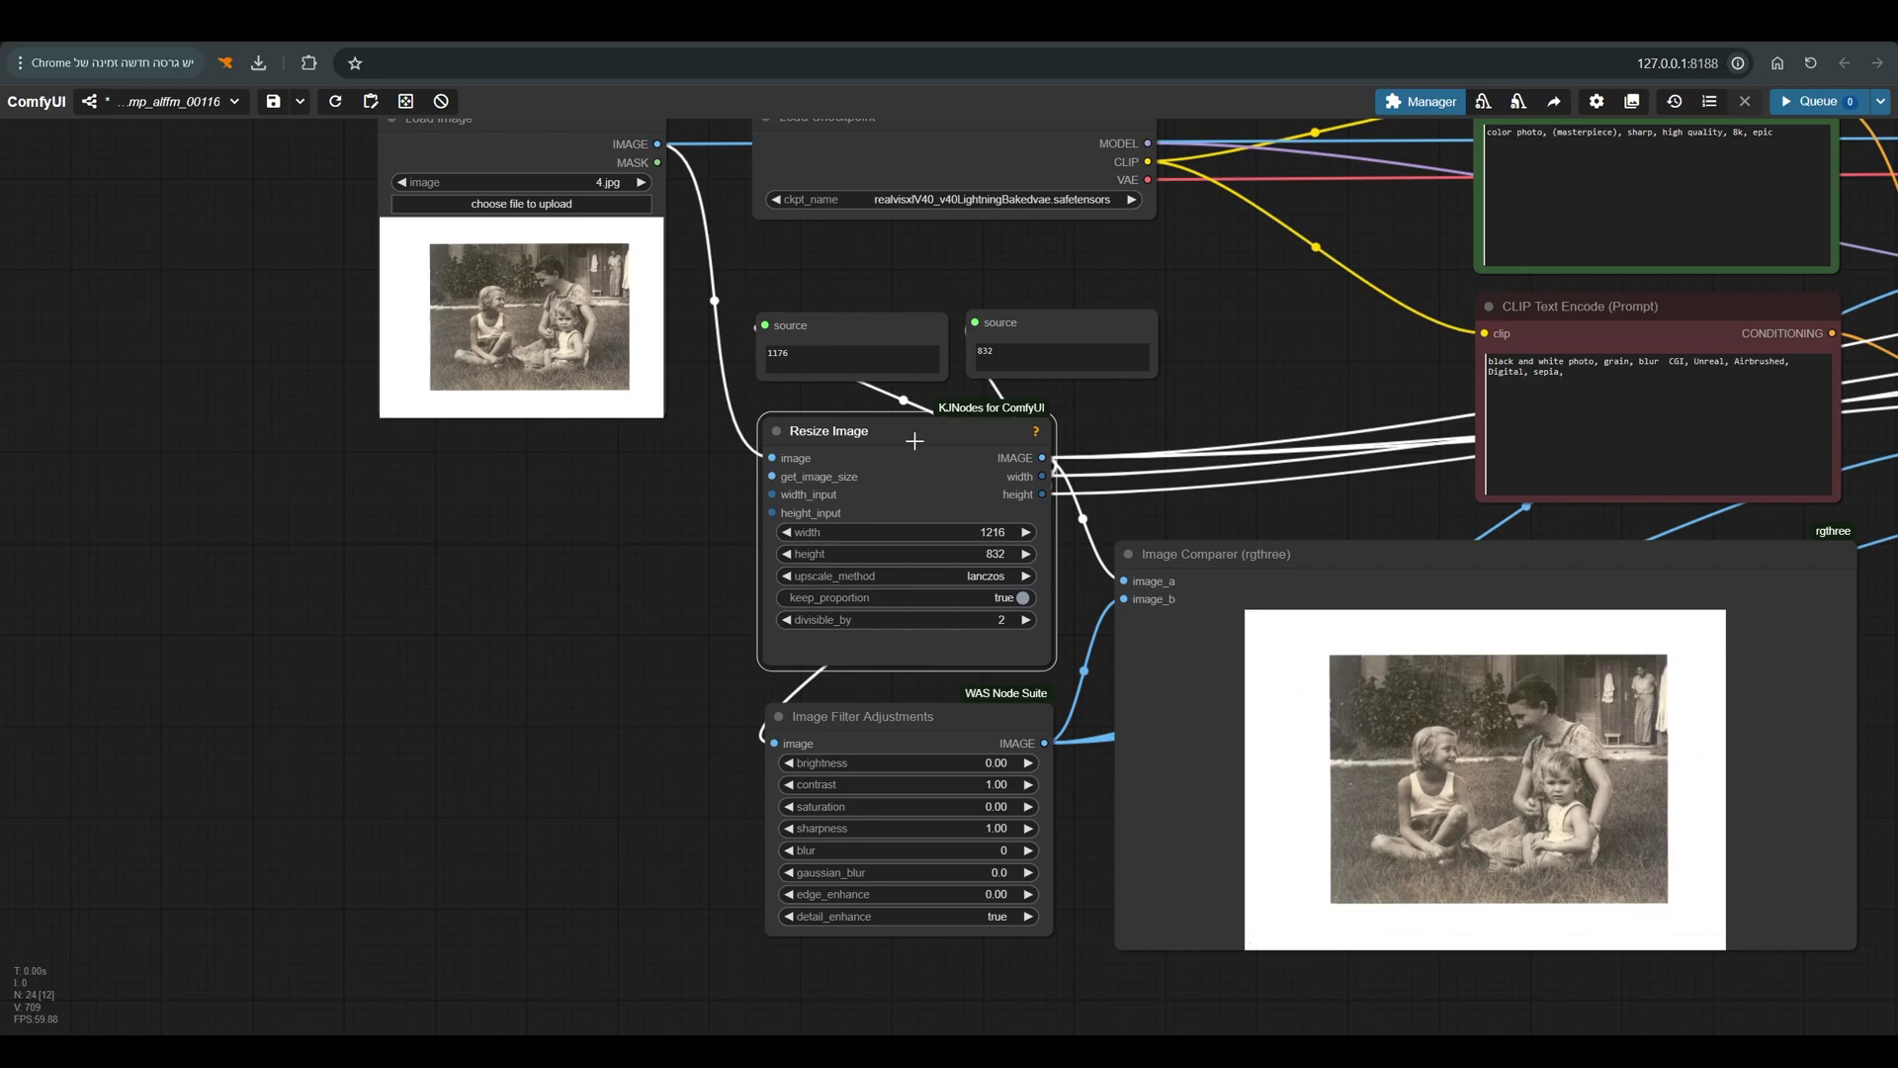
- Lower the 1176 and 832 source nodes slightly and nudge Image Filter Adjustments up
{"action": "left_click_drag", "start_coordinate": [893, 324], "coordinate": [896, 331]}
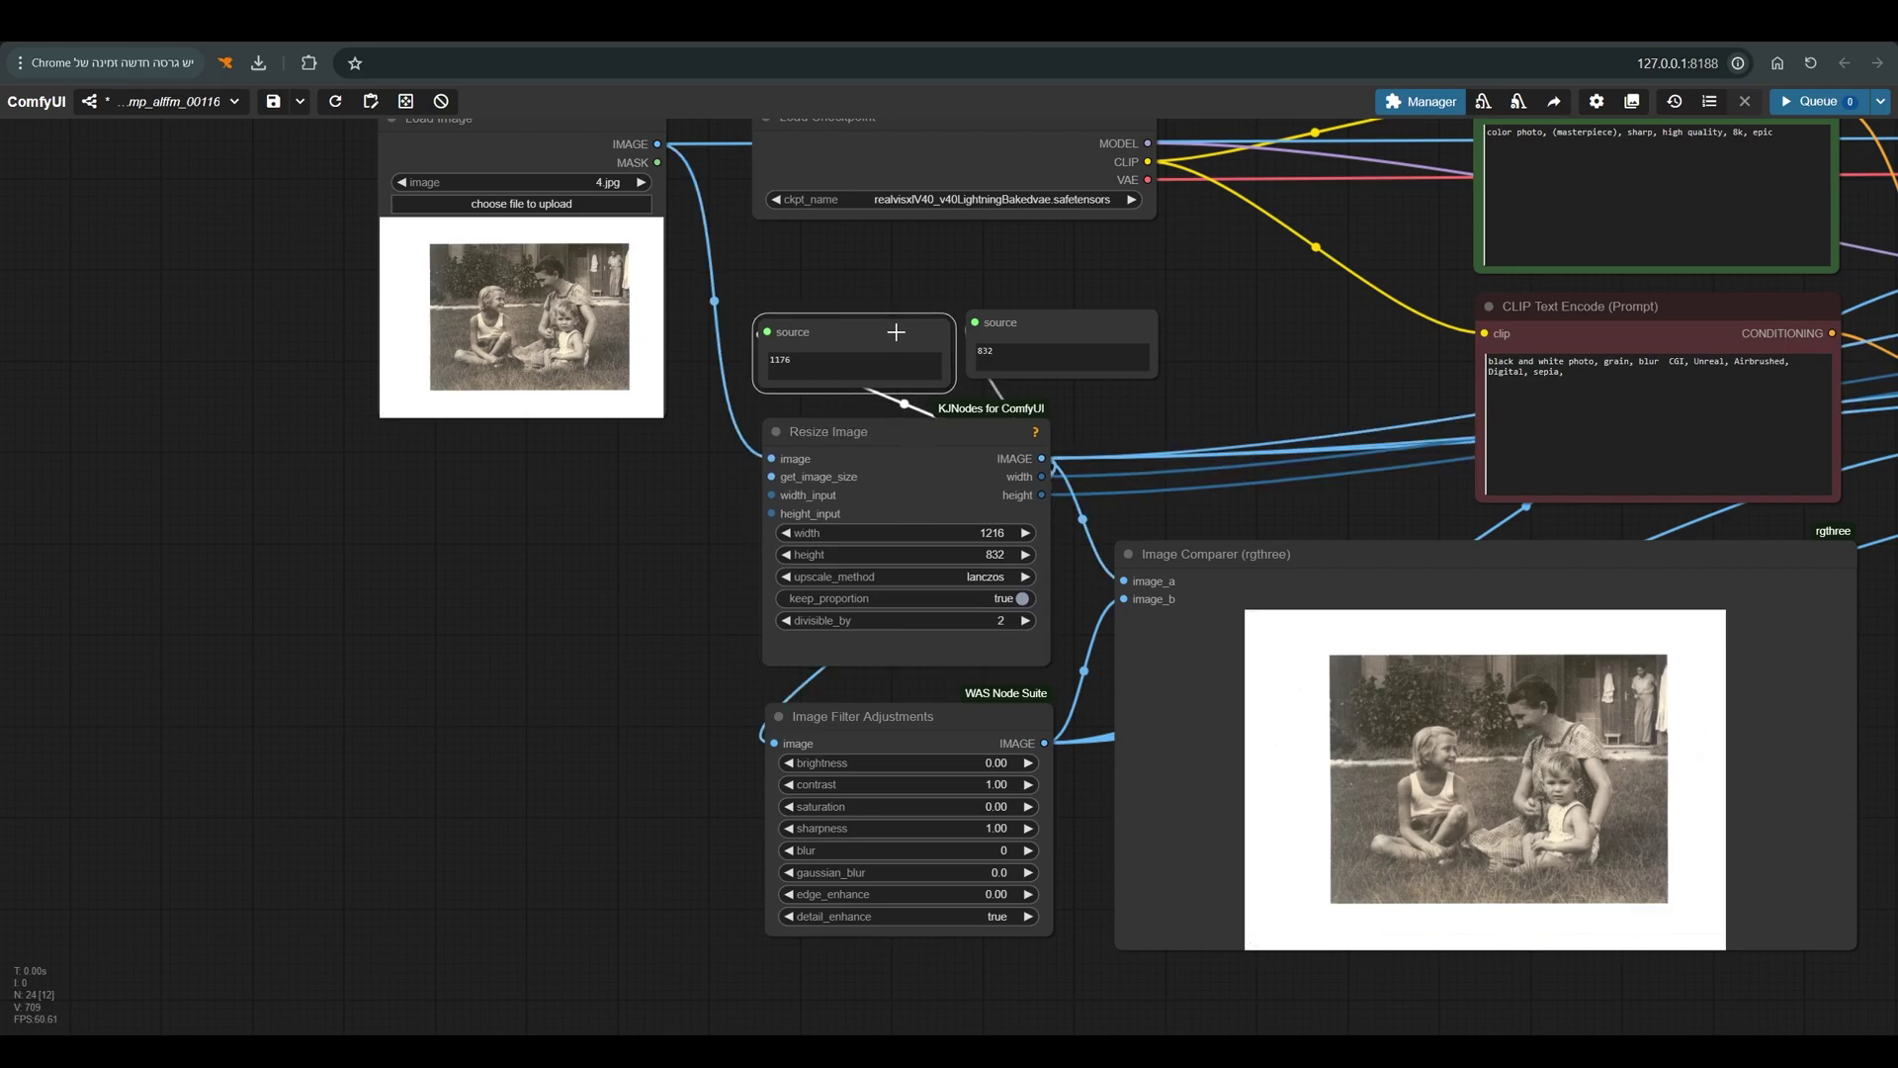
{"action": "left_click_drag", "start_coordinate": [1027, 329], "coordinate": [1028, 334]}
{"action": "scroll", "coordinate": [1016, 338], "scroll_direction": "up", "scroll_amount": 4}
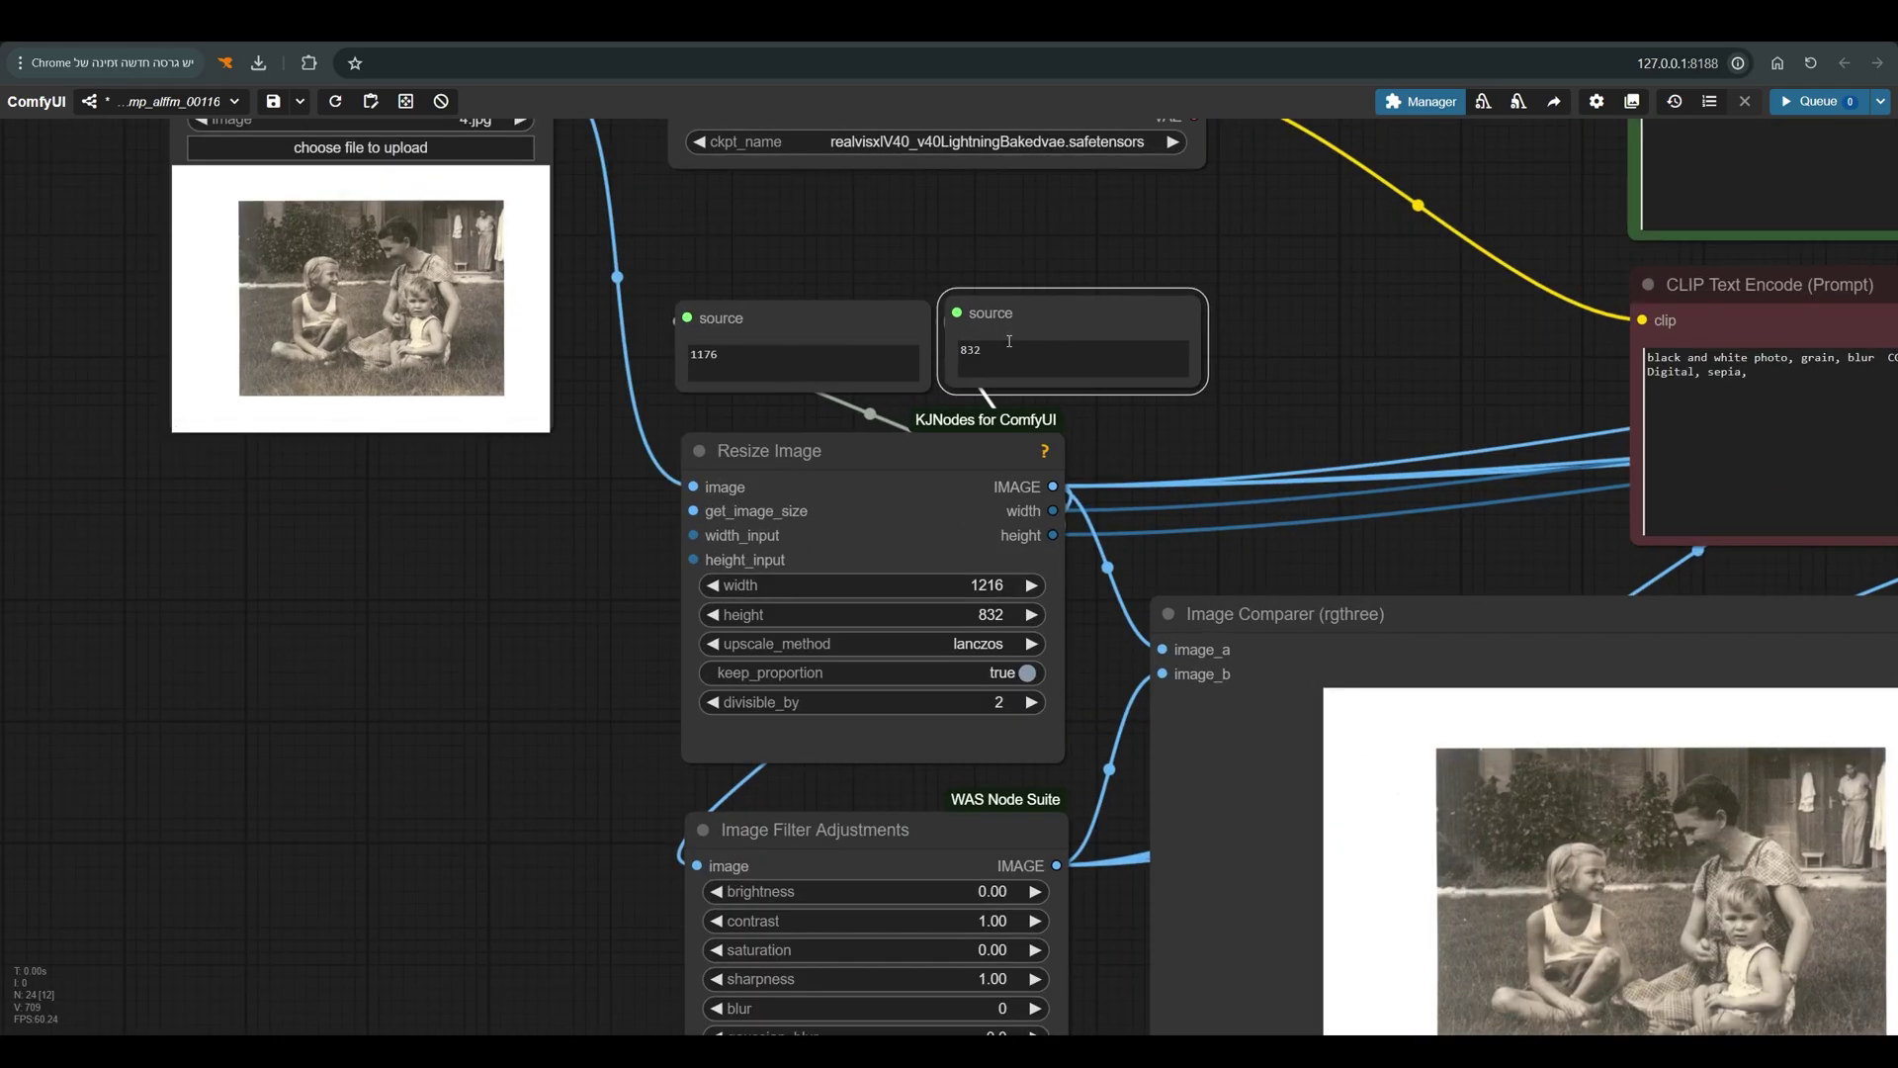
{"action": "scroll", "coordinate": [417, 625], "scroll_direction": "down", "scroll_amount": 6}
{"action": "left_click", "coordinate": [614, 718]}
{"action": "left_click_drag", "start_coordinate": [614, 718], "coordinate": [614, 715]}
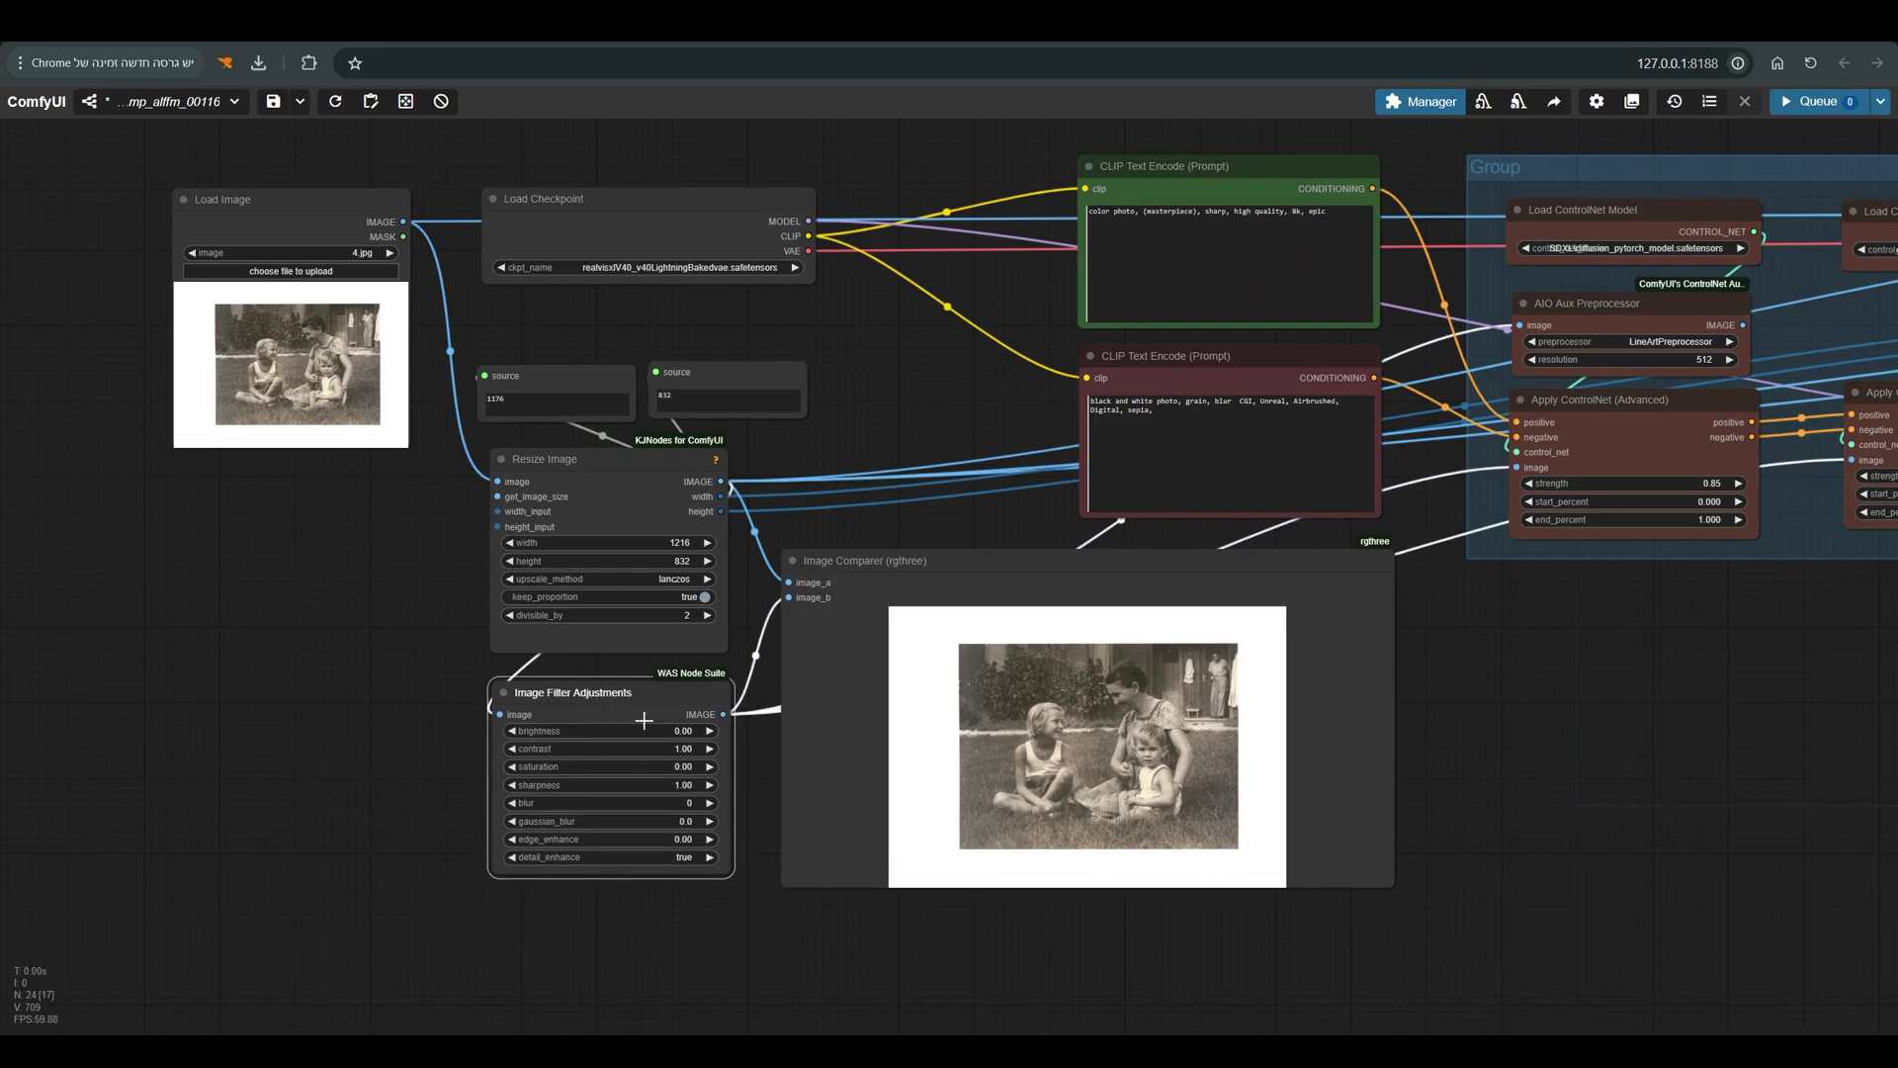
- Shift Image Filter Adjustments slightly, keeping saturation 0.00 for the sepia versus black-and-white comparison
{"action": "left_click_drag", "start_coordinate": [665, 713], "coordinate": [665, 715]}
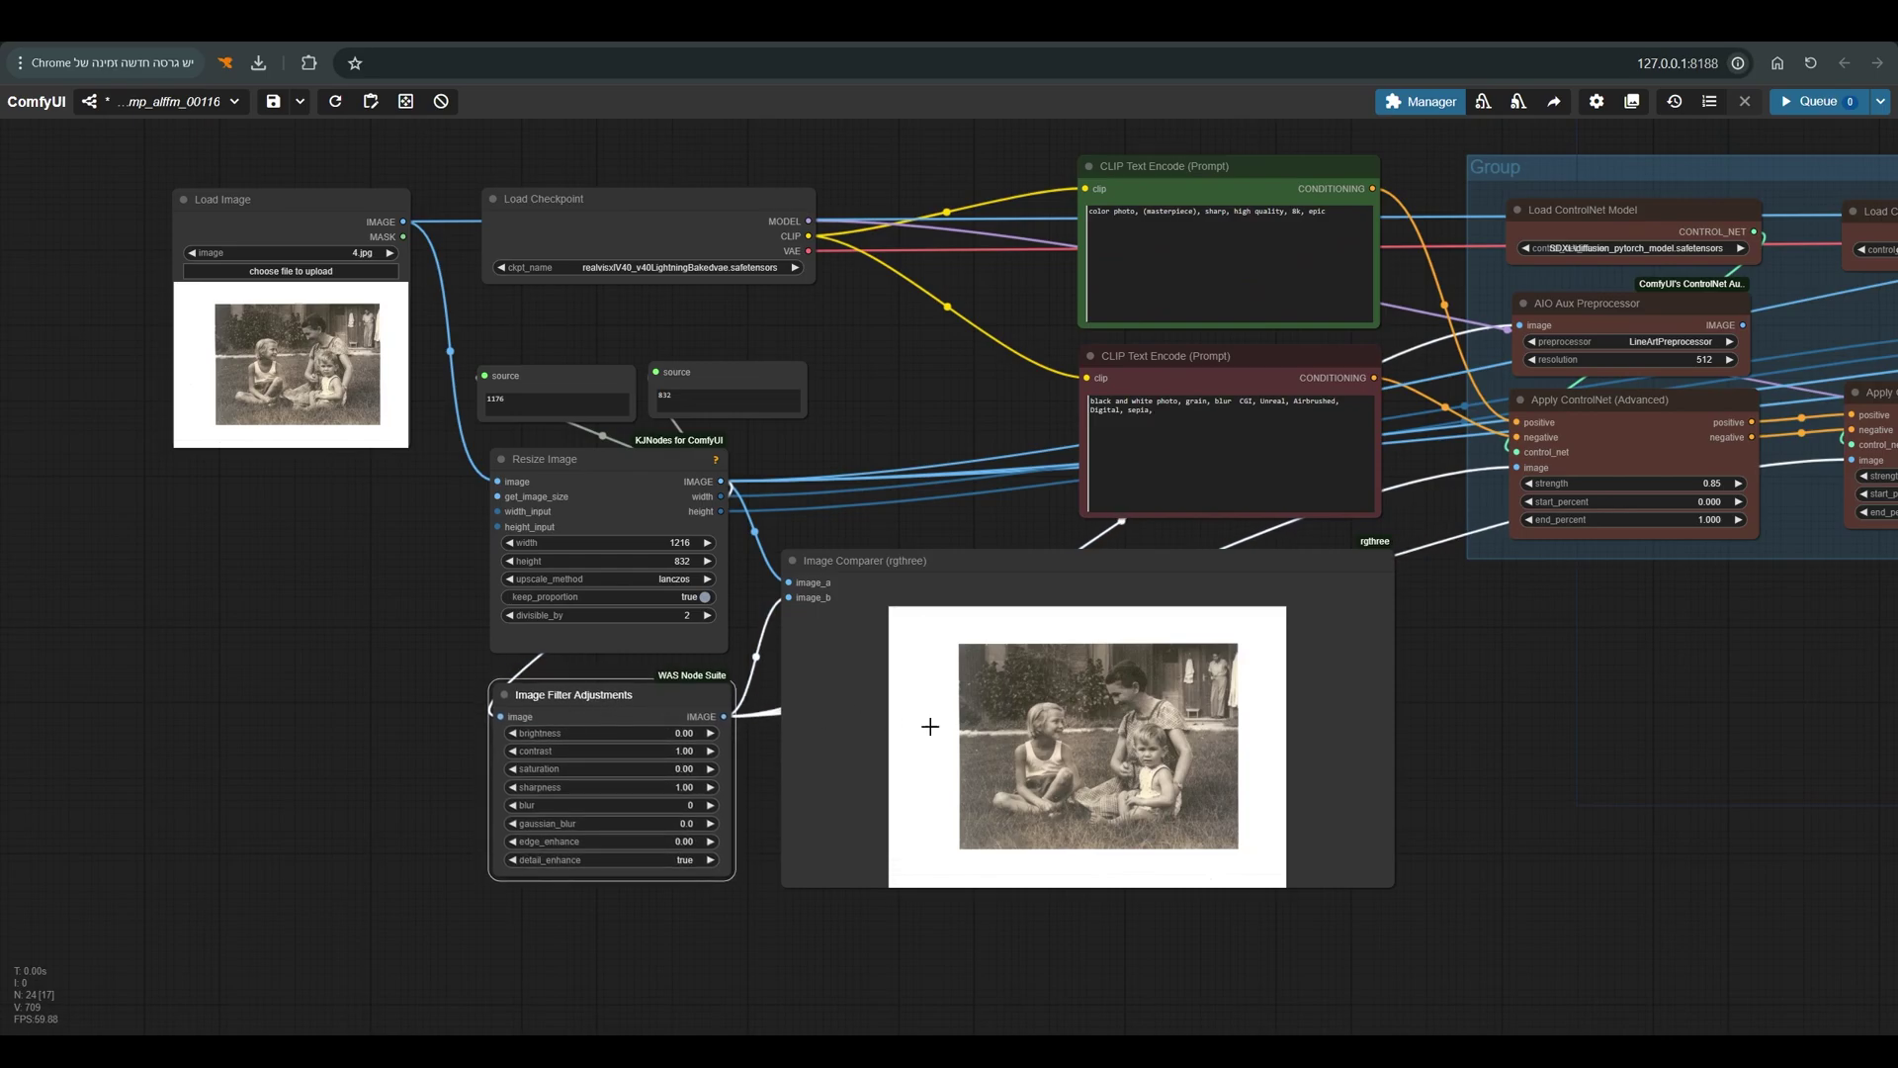
{"action": "scroll", "coordinate": [1235, 753], "scroll_direction": "up", "scroll_amount": 8}
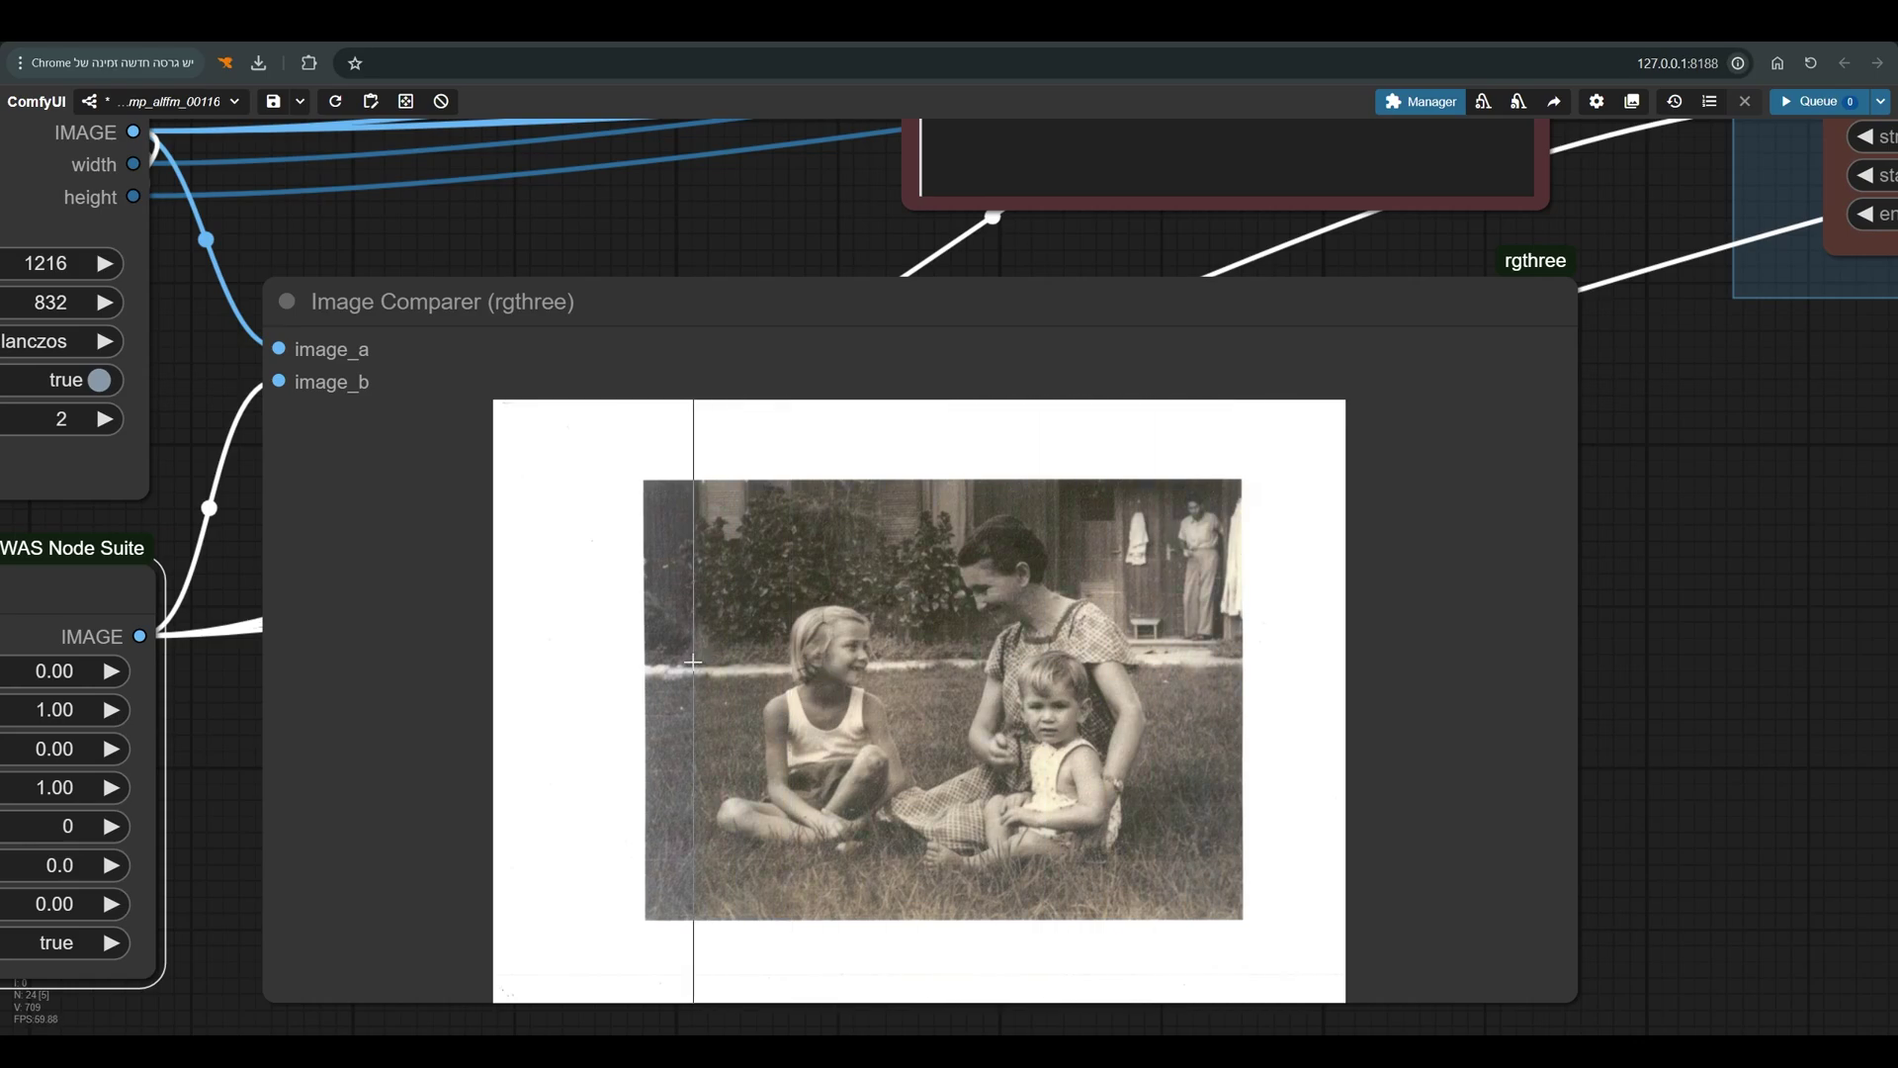
{"action": "scroll", "coordinate": [1257, 641], "scroll_direction": "down", "scroll_amount": 6}
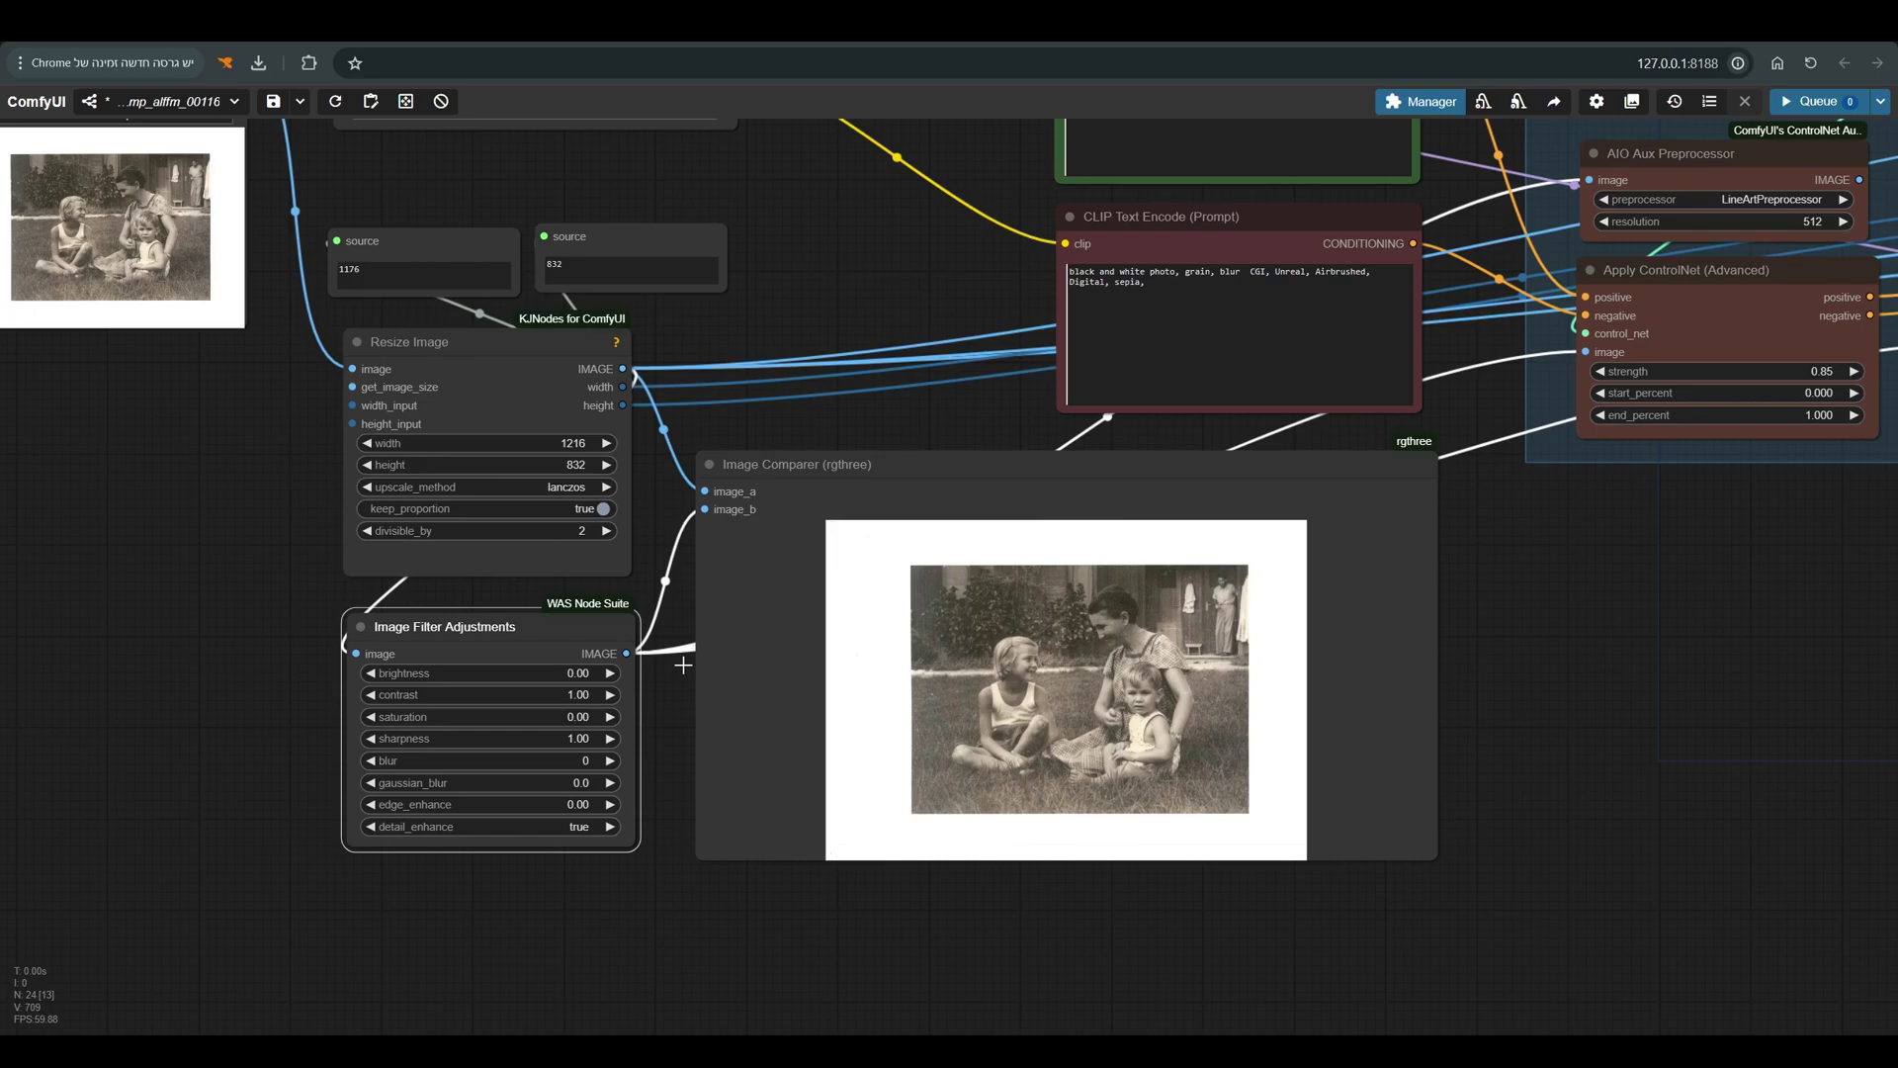
{"action": "mouse_move", "coordinate": [435, 627]}
{"action": "left_mouse_down"}
{"action": "mouse_move", "coordinate": [400, 637]}
{"action": "mouse_move", "coordinate": [430, 629]}
{"action": "left_mouse_up"}
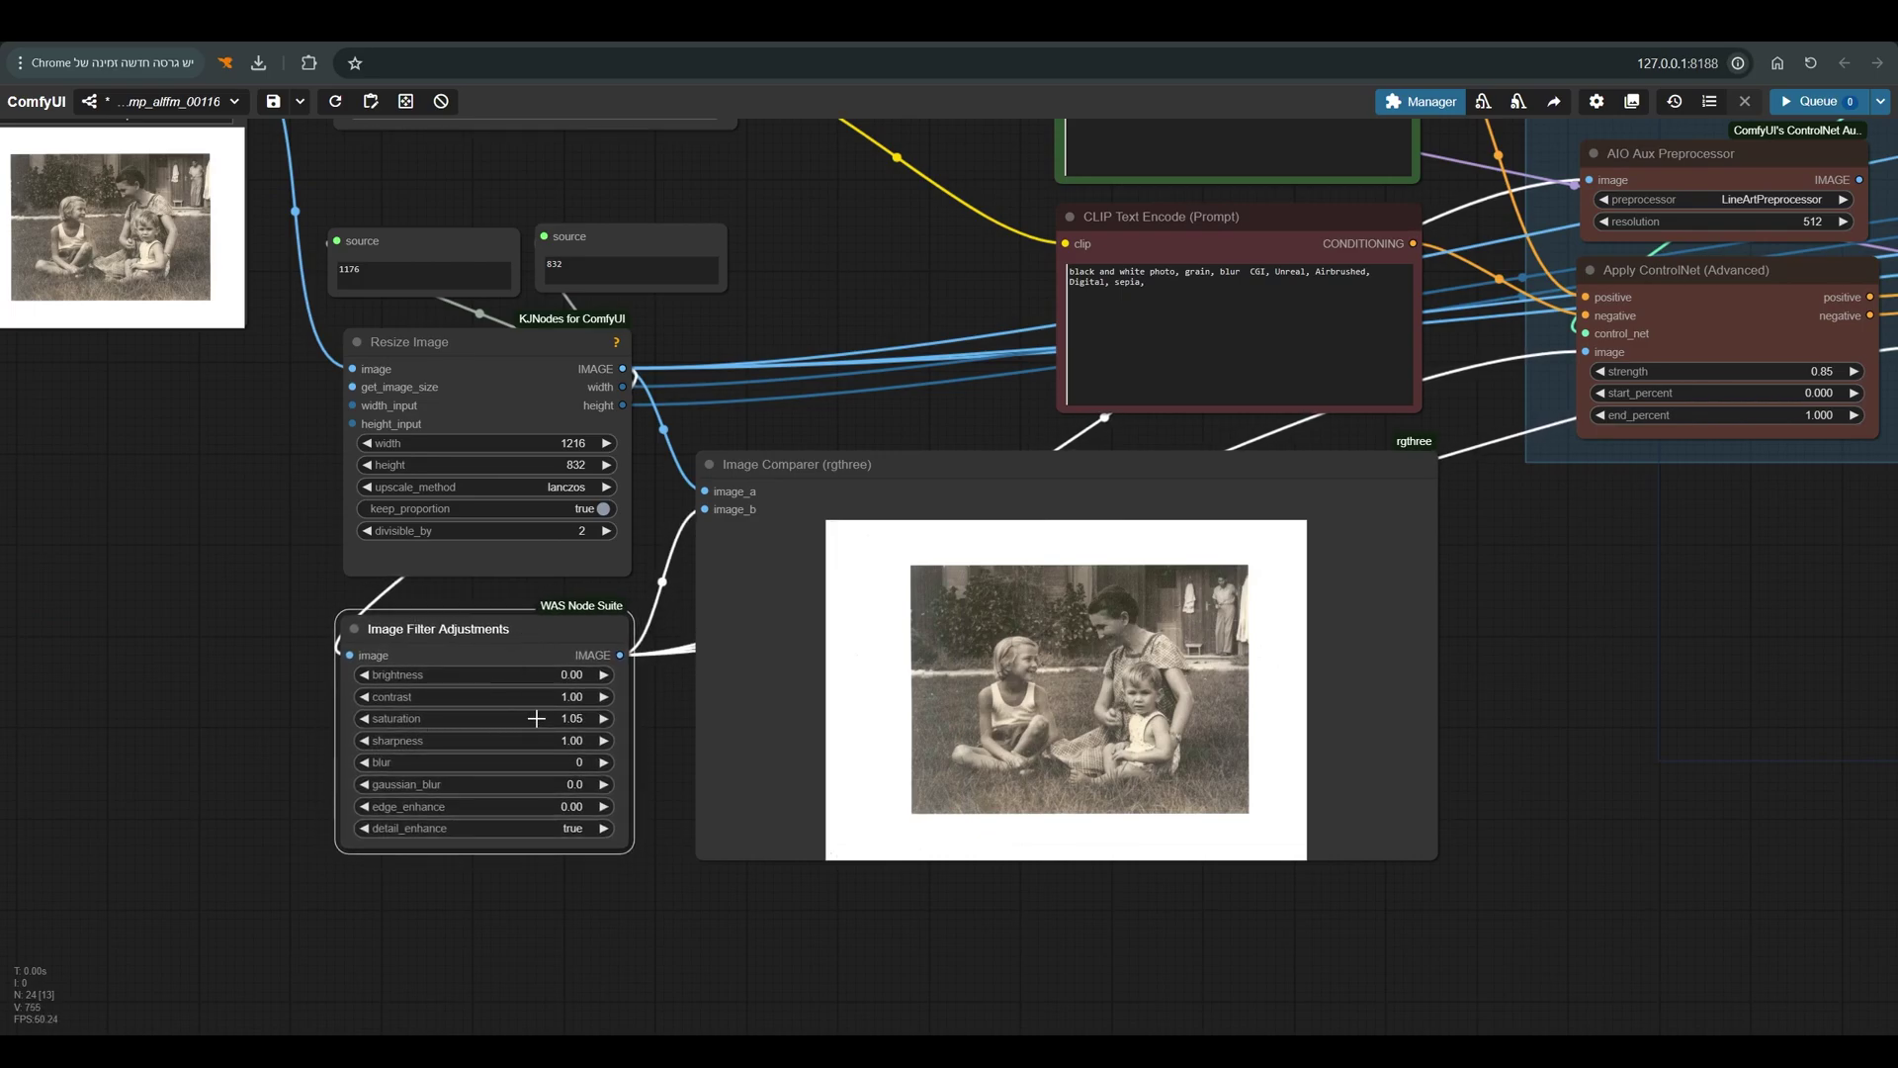
{"action": "scroll", "coordinate": [1216, 691], "scroll_direction": "up", "scroll_amount": 8}
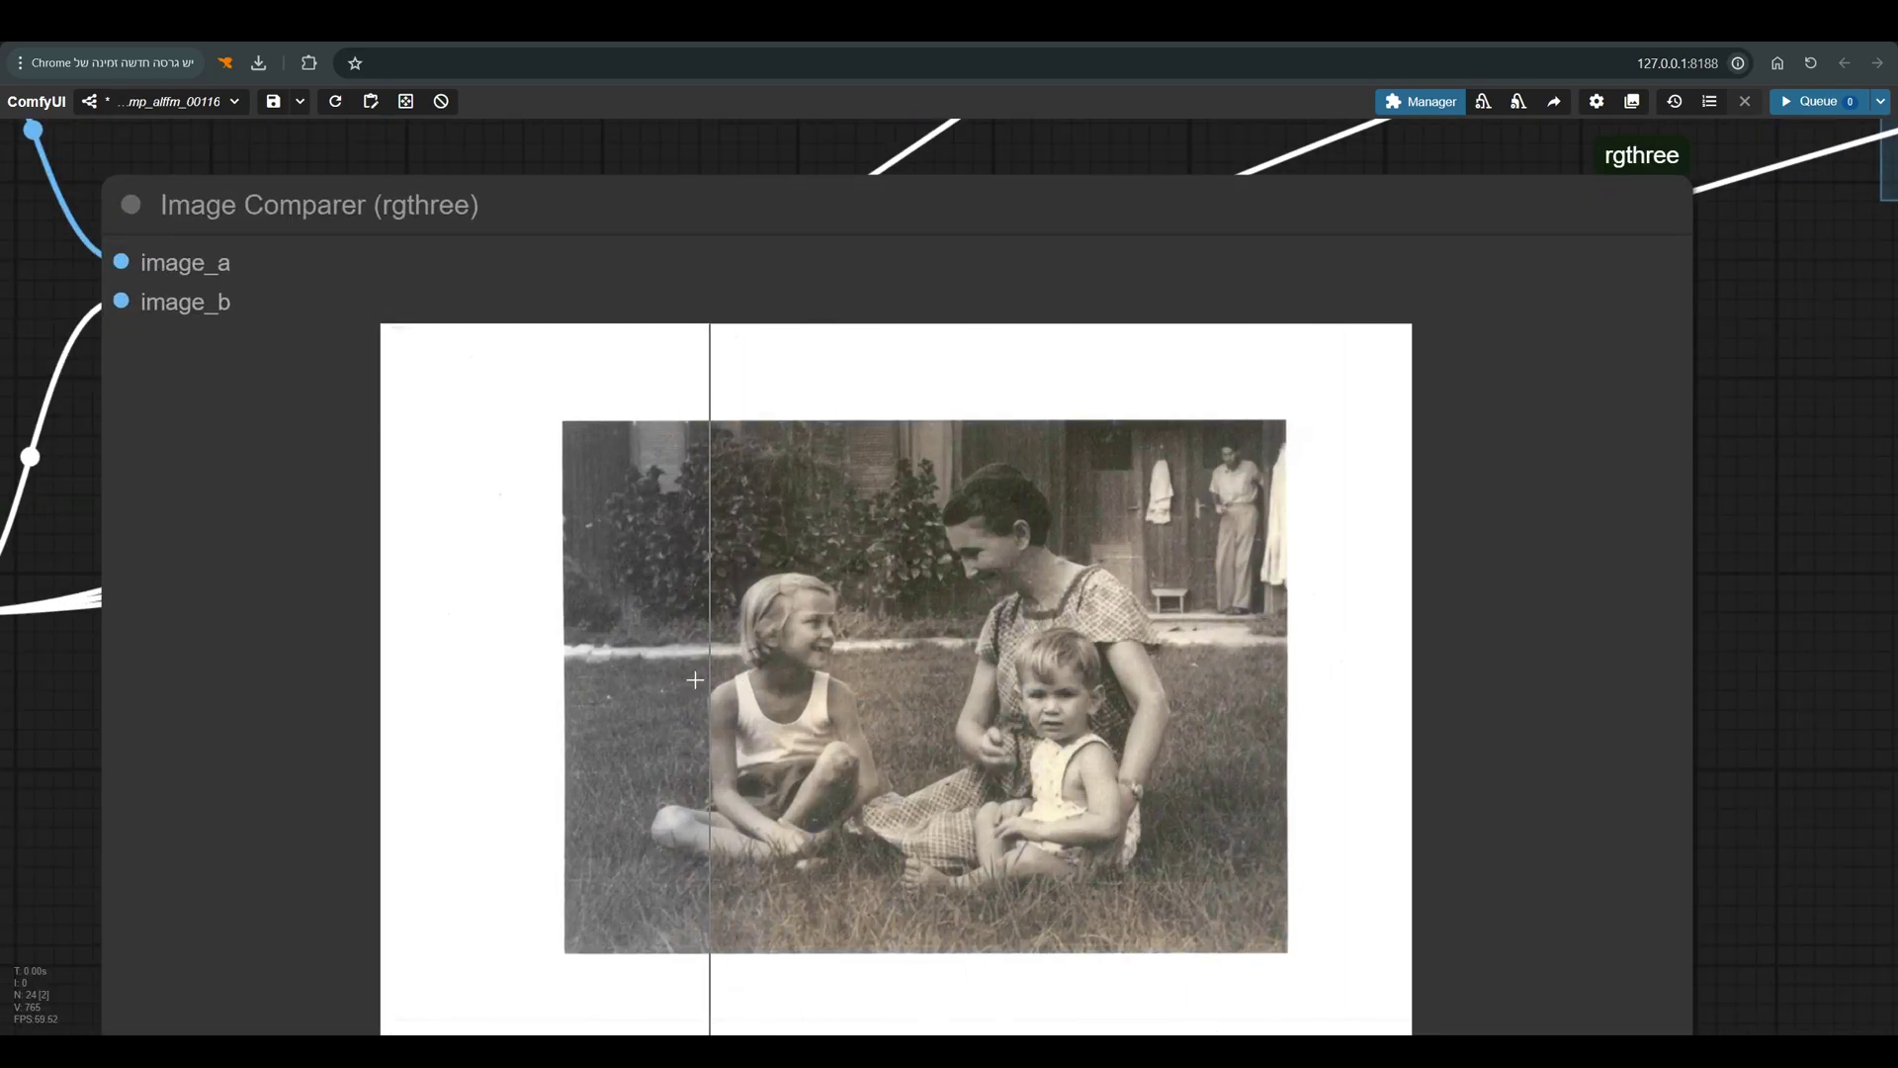
{"action": "scroll", "coordinate": [1365, 647], "scroll_direction": "down", "scroll_amount": 5}
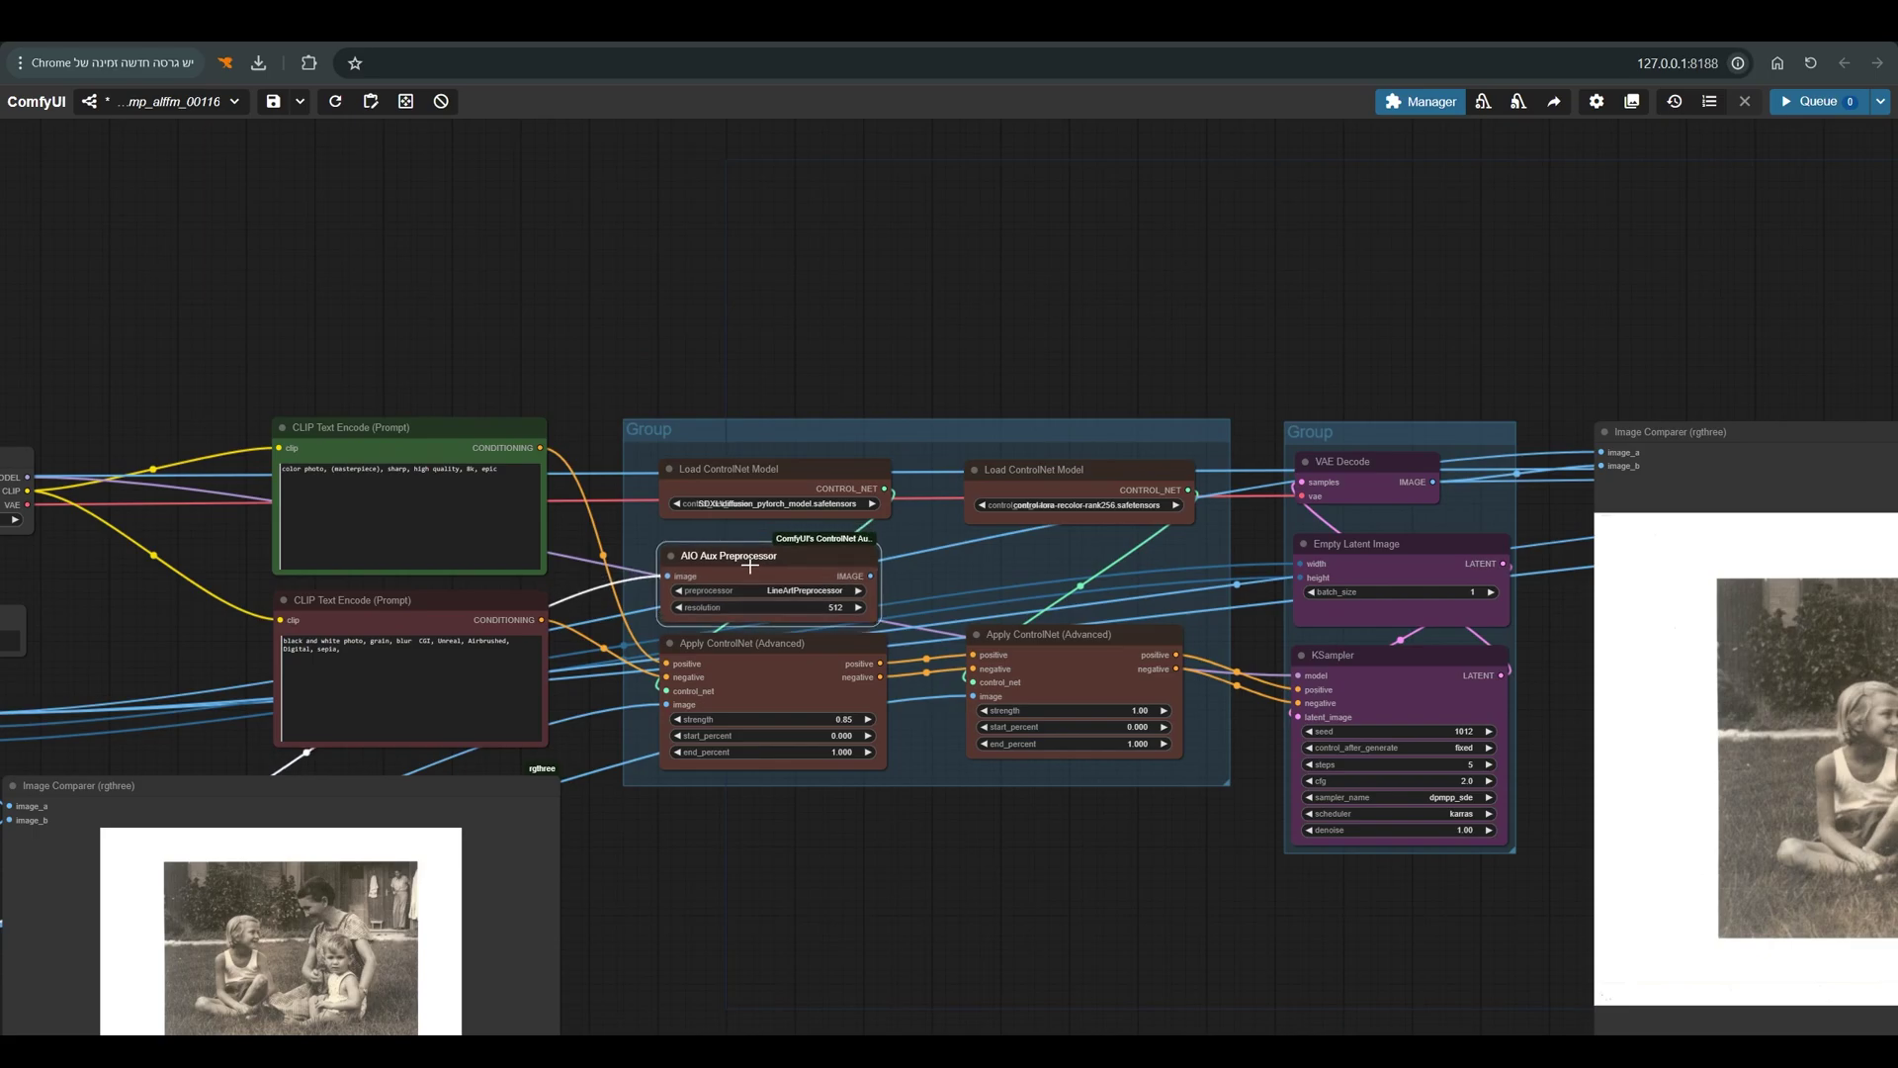
{"action": "left_click_drag", "start_coordinate": [750, 565], "coordinate": [749, 561]}
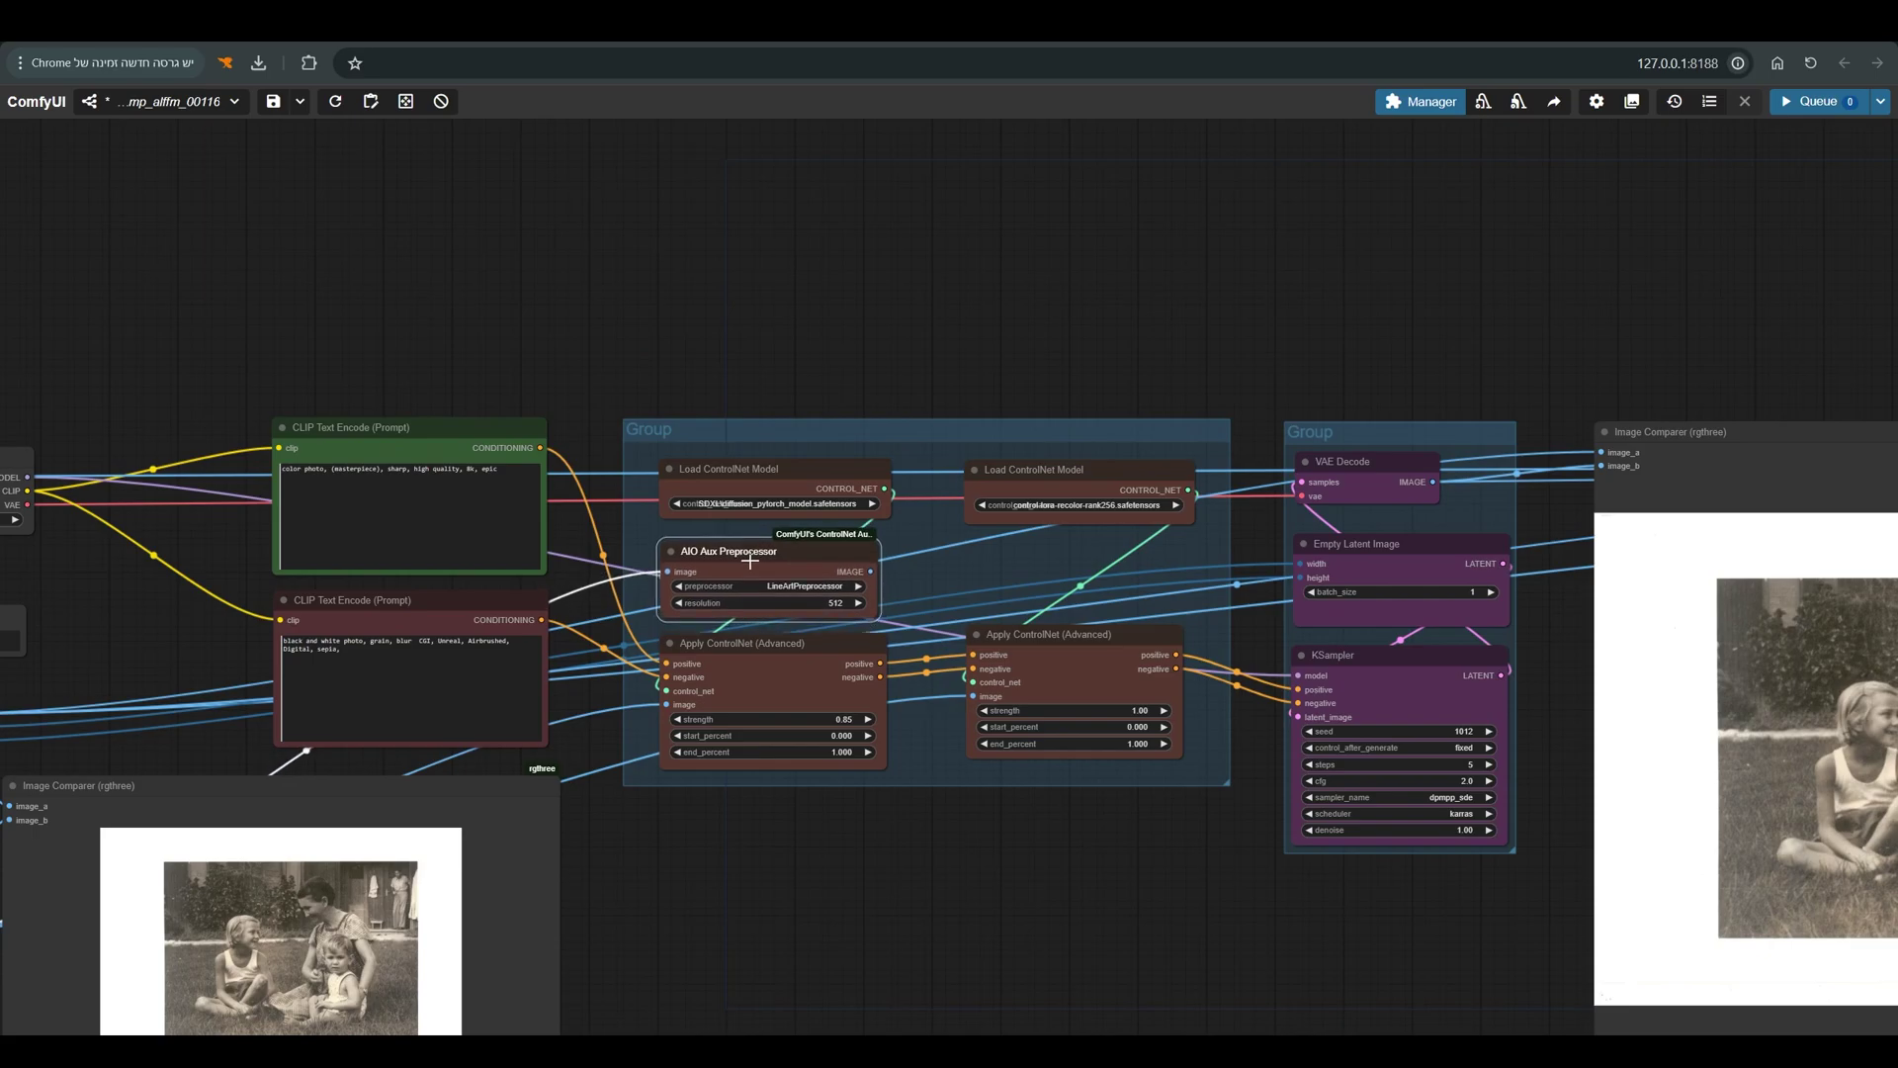
{"action": "left_click_drag", "start_coordinate": [820, 480], "coordinate": [801, 477]}
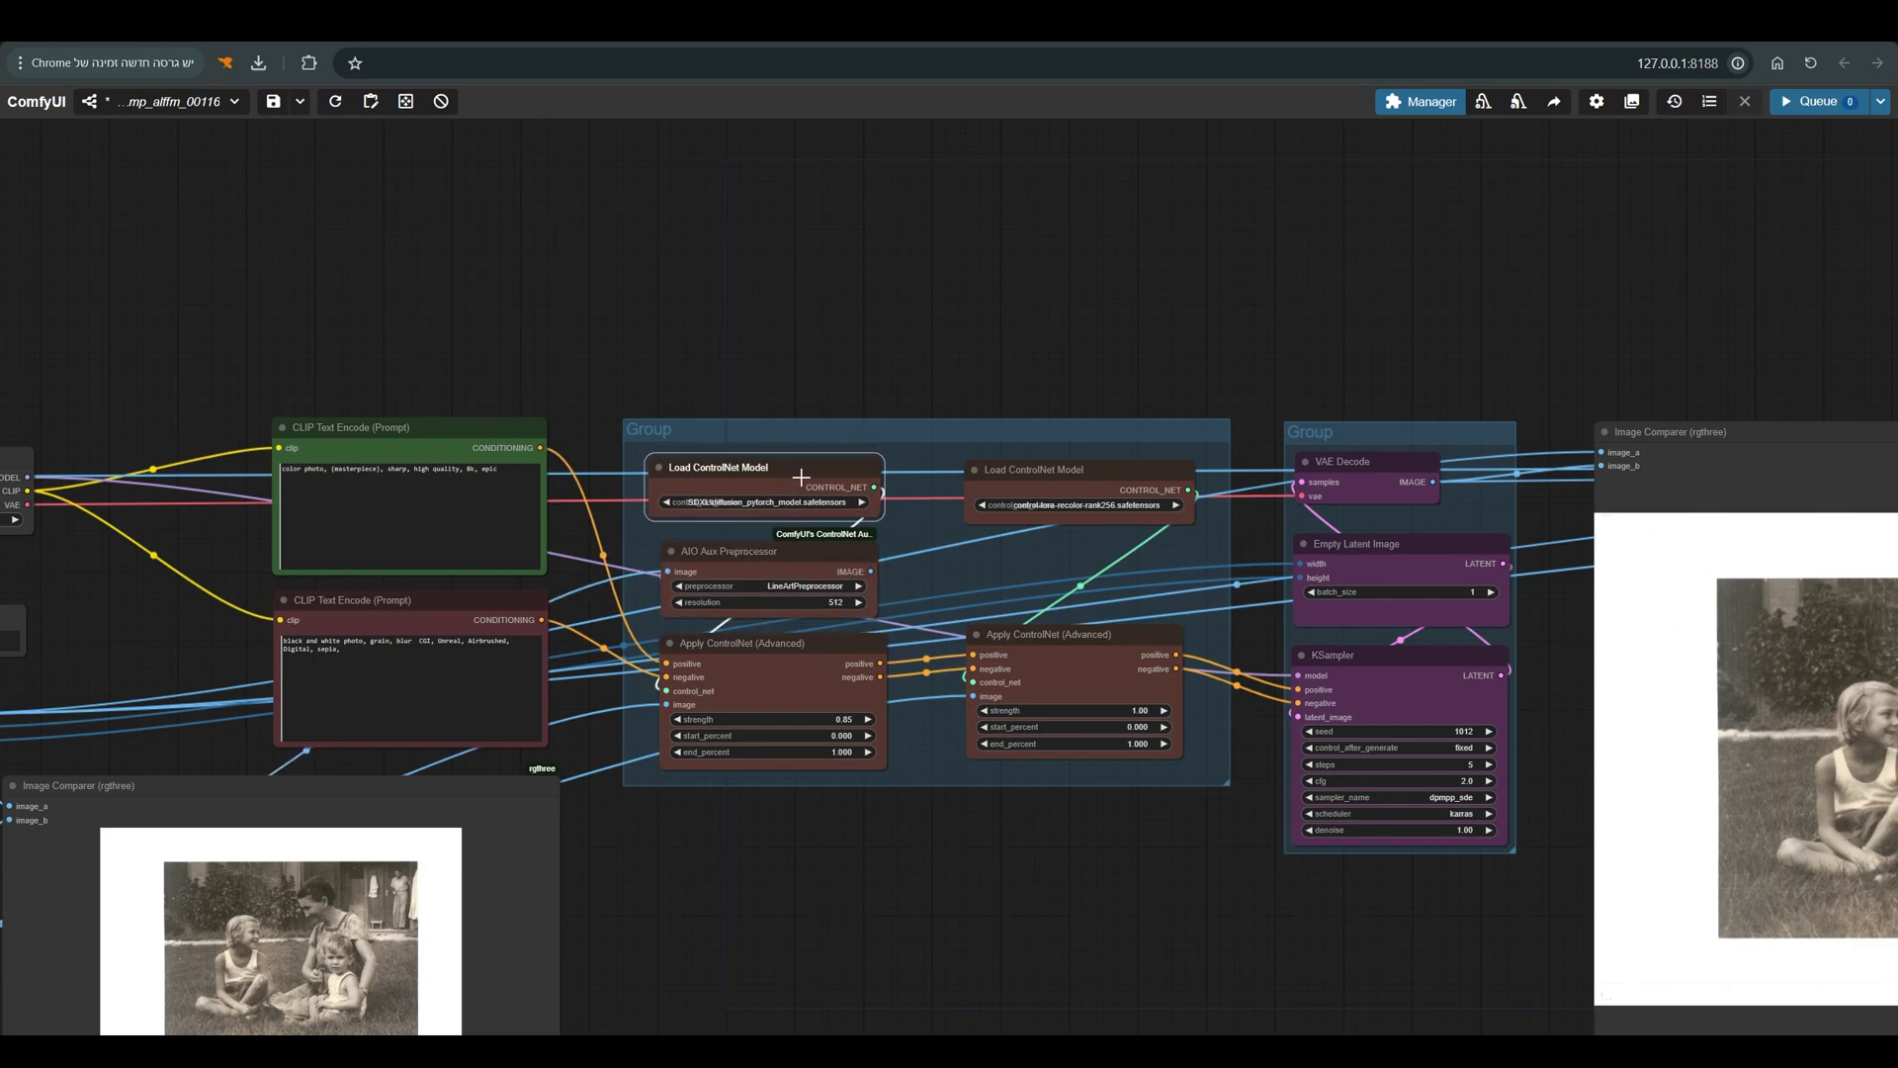
{"action": "left_click_drag", "start_coordinate": [803, 562], "coordinate": [802, 566]}
{"action": "scroll", "coordinate": [802, 583], "scroll_direction": "up", "scroll_amount": 5}
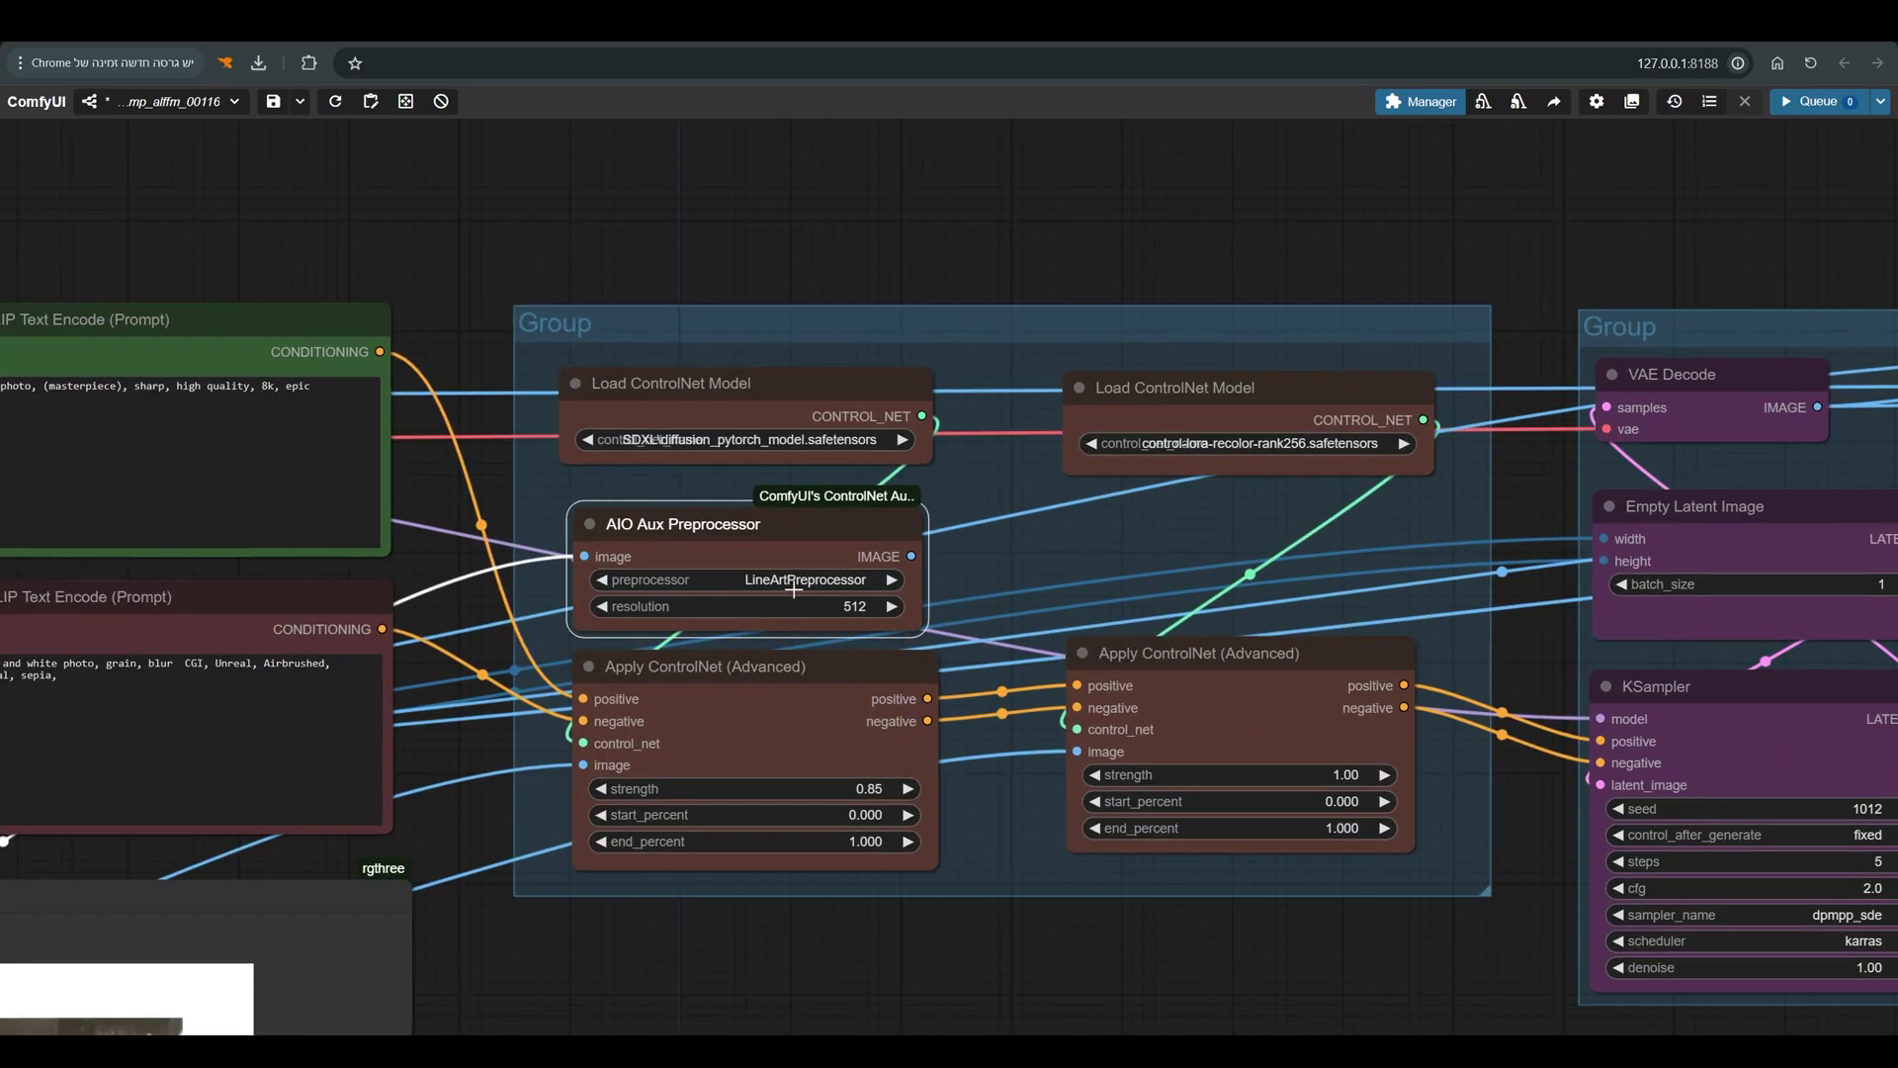
{"action": "scroll", "coordinate": [849, 576], "scroll_direction": "down", "scroll_amount": 1}
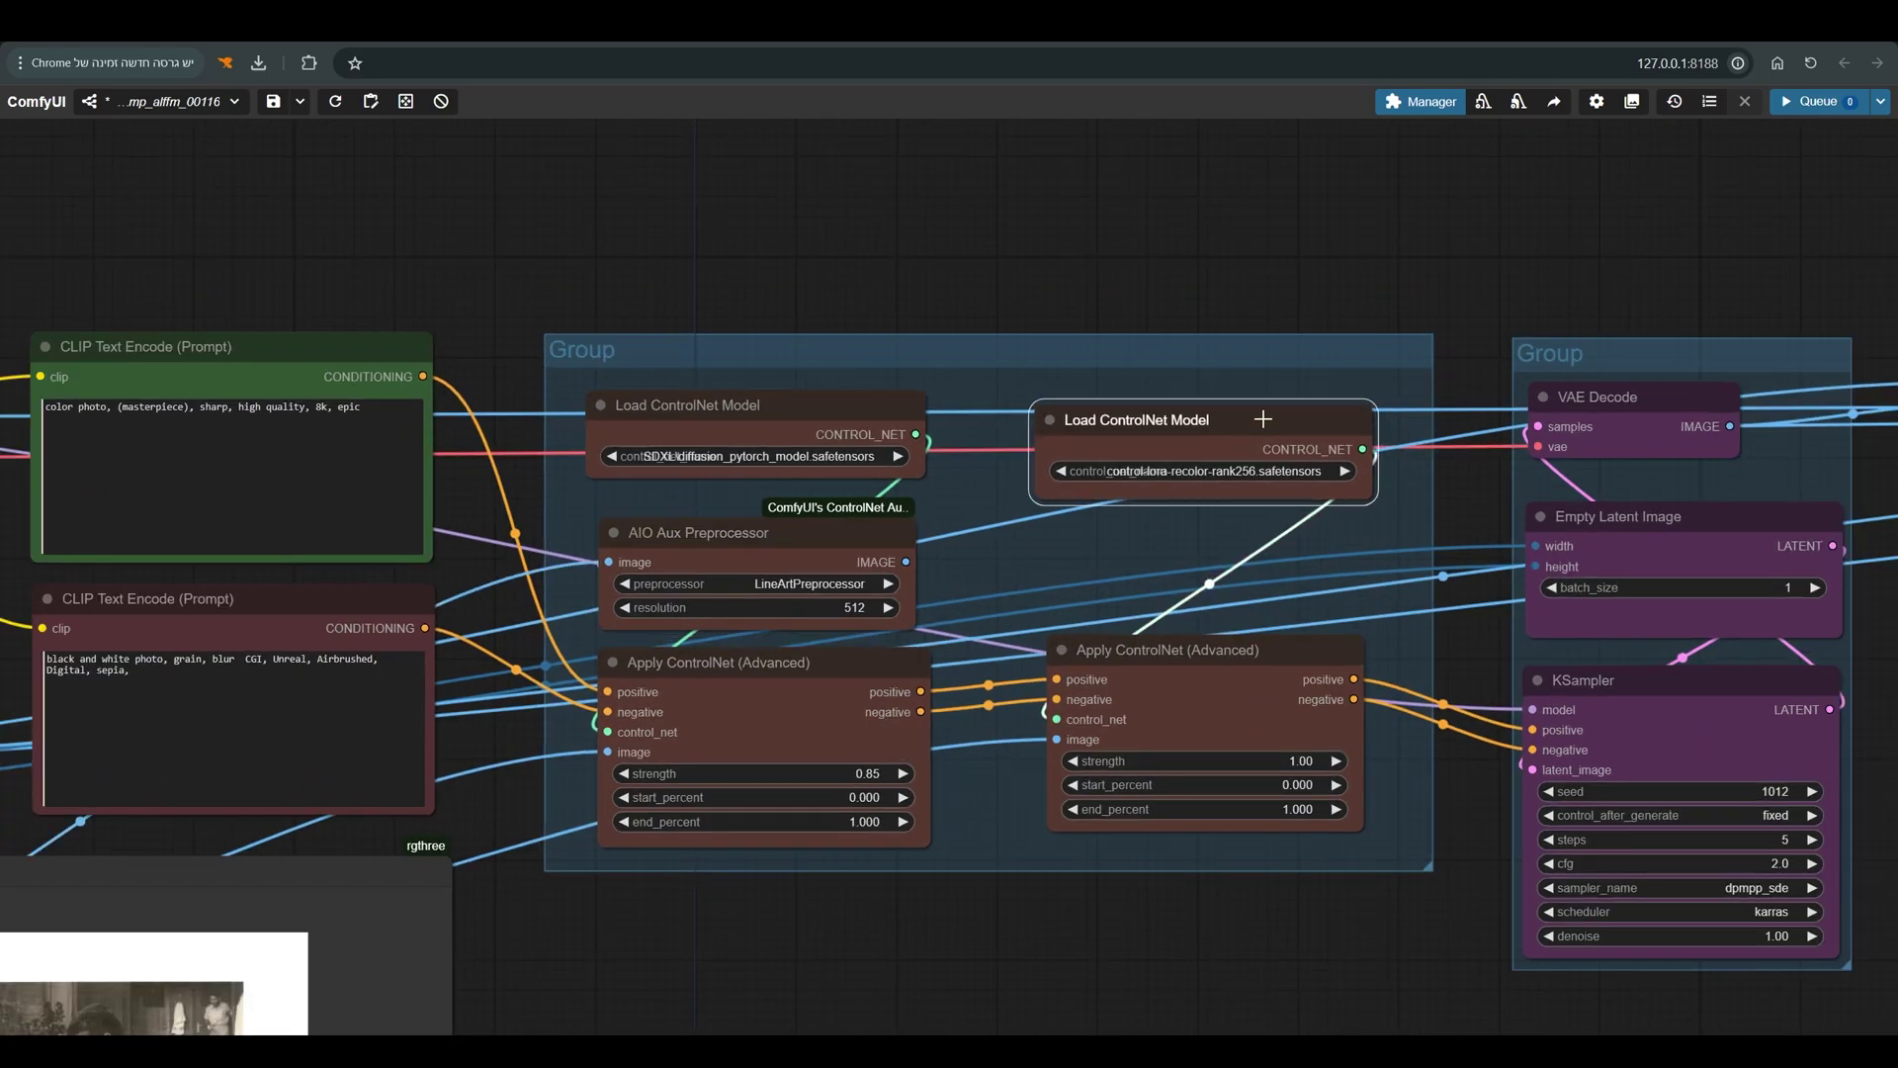
{"action": "left_click_drag", "start_coordinate": [1277, 406], "coordinate": [1263, 411]}
{"action": "scroll", "coordinate": [1265, 448], "scroll_direction": "up", "scroll_amount": 6}
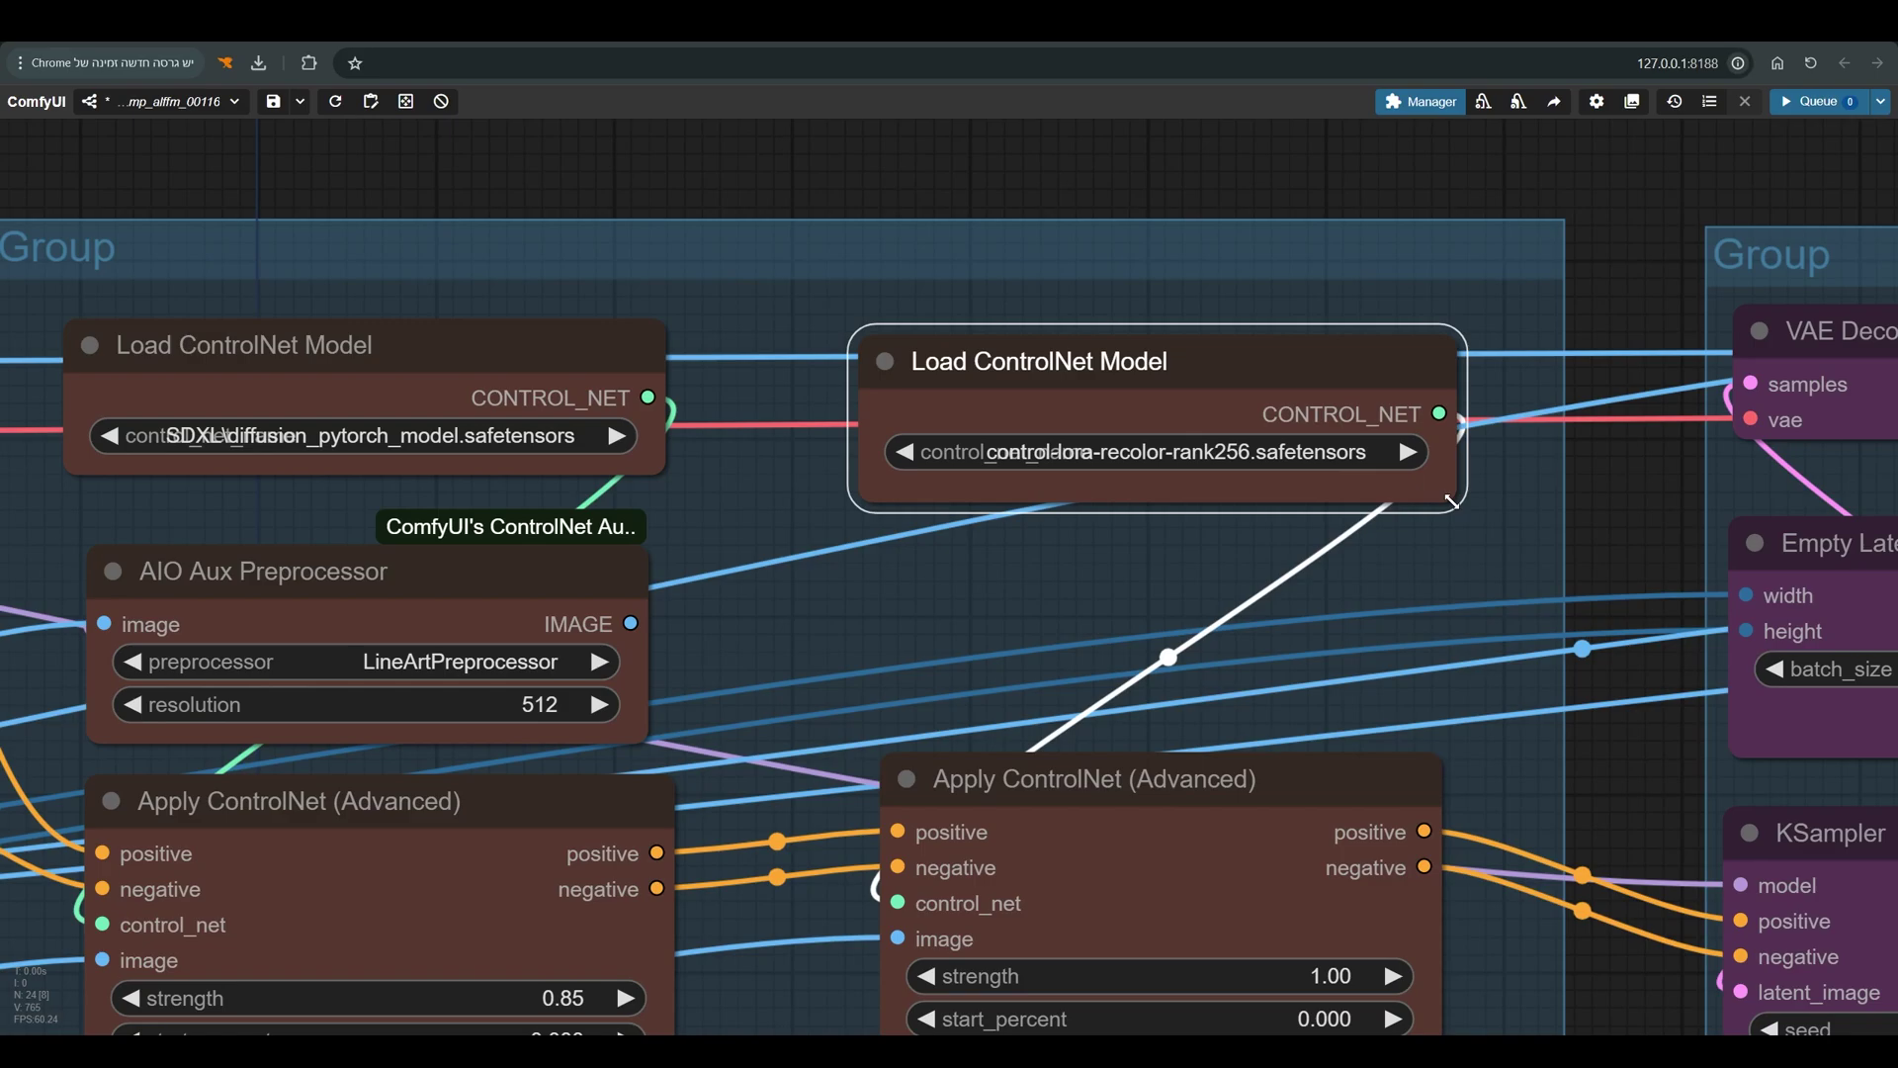
{"action": "left_click_drag", "start_coordinate": [1451, 501], "coordinate": [1617, 486]}
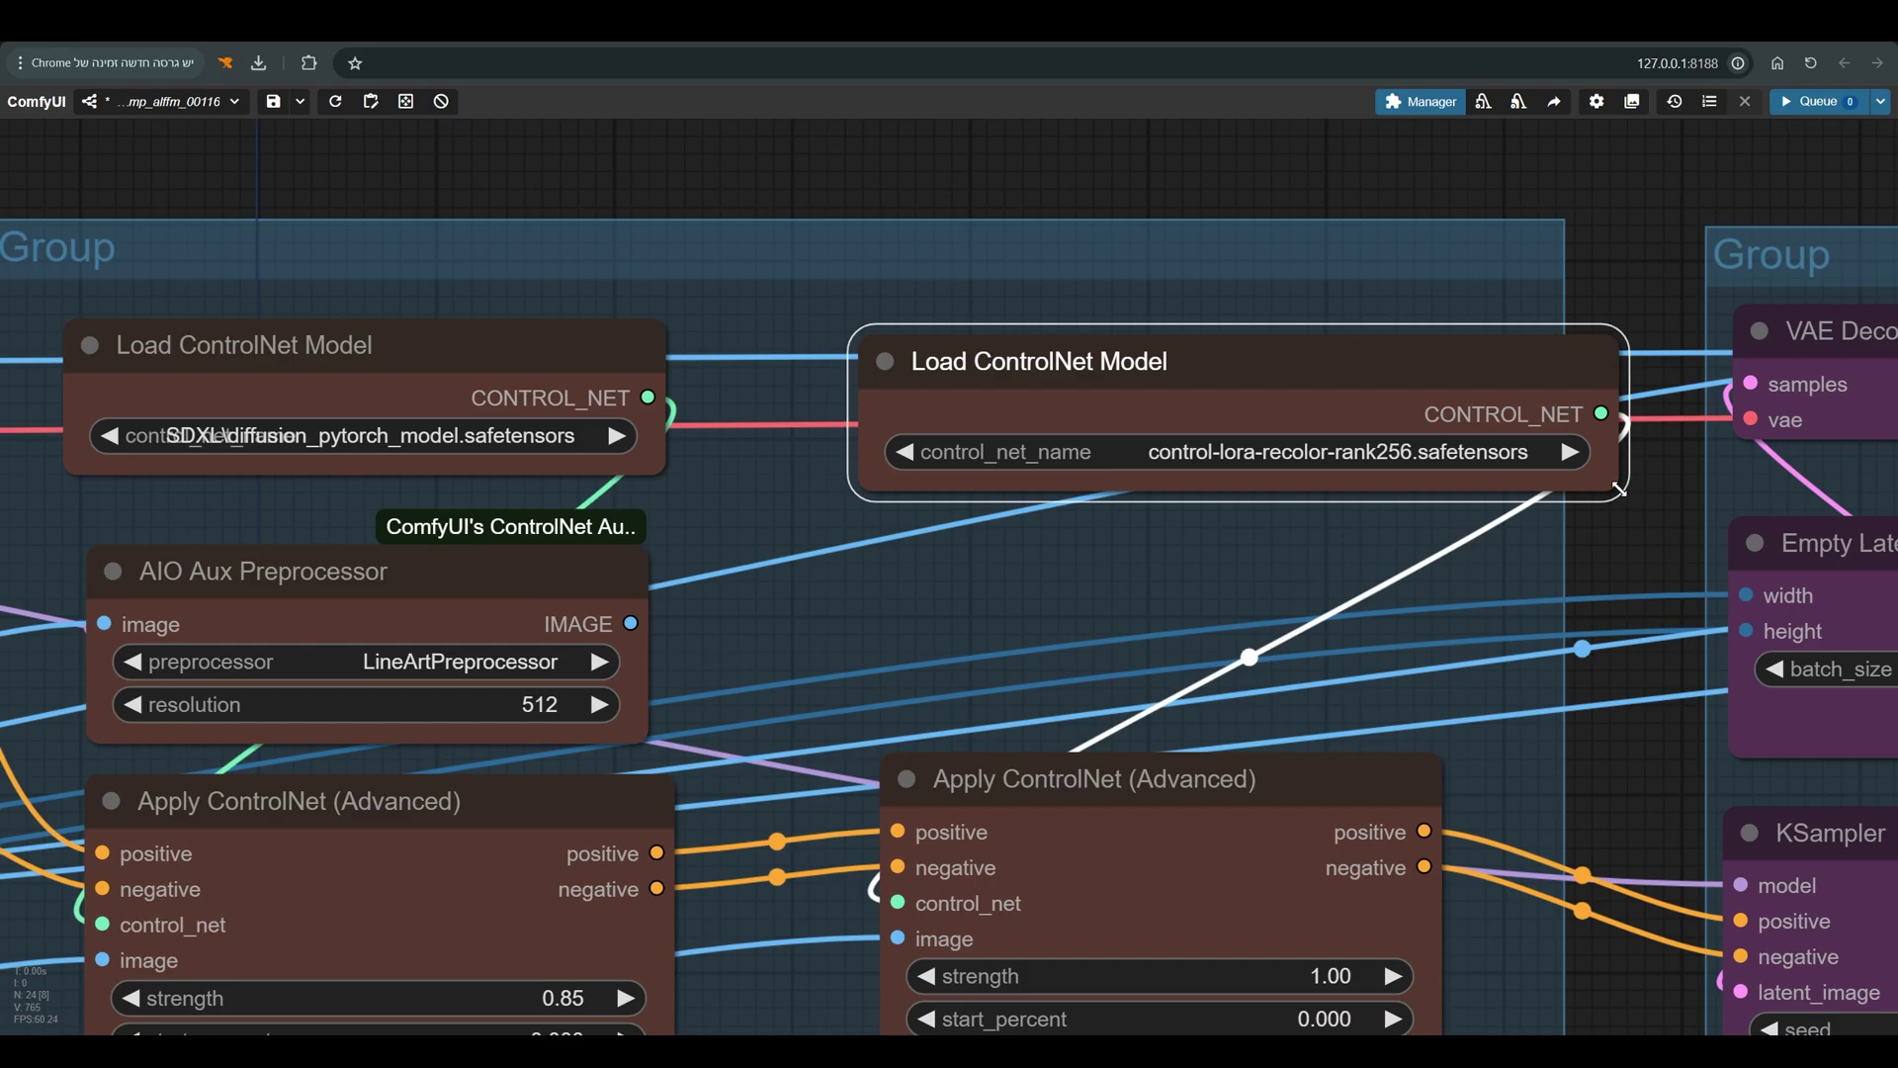
{"action": "left_click_drag", "start_coordinate": [1622, 489], "coordinate": [1531, 506]}
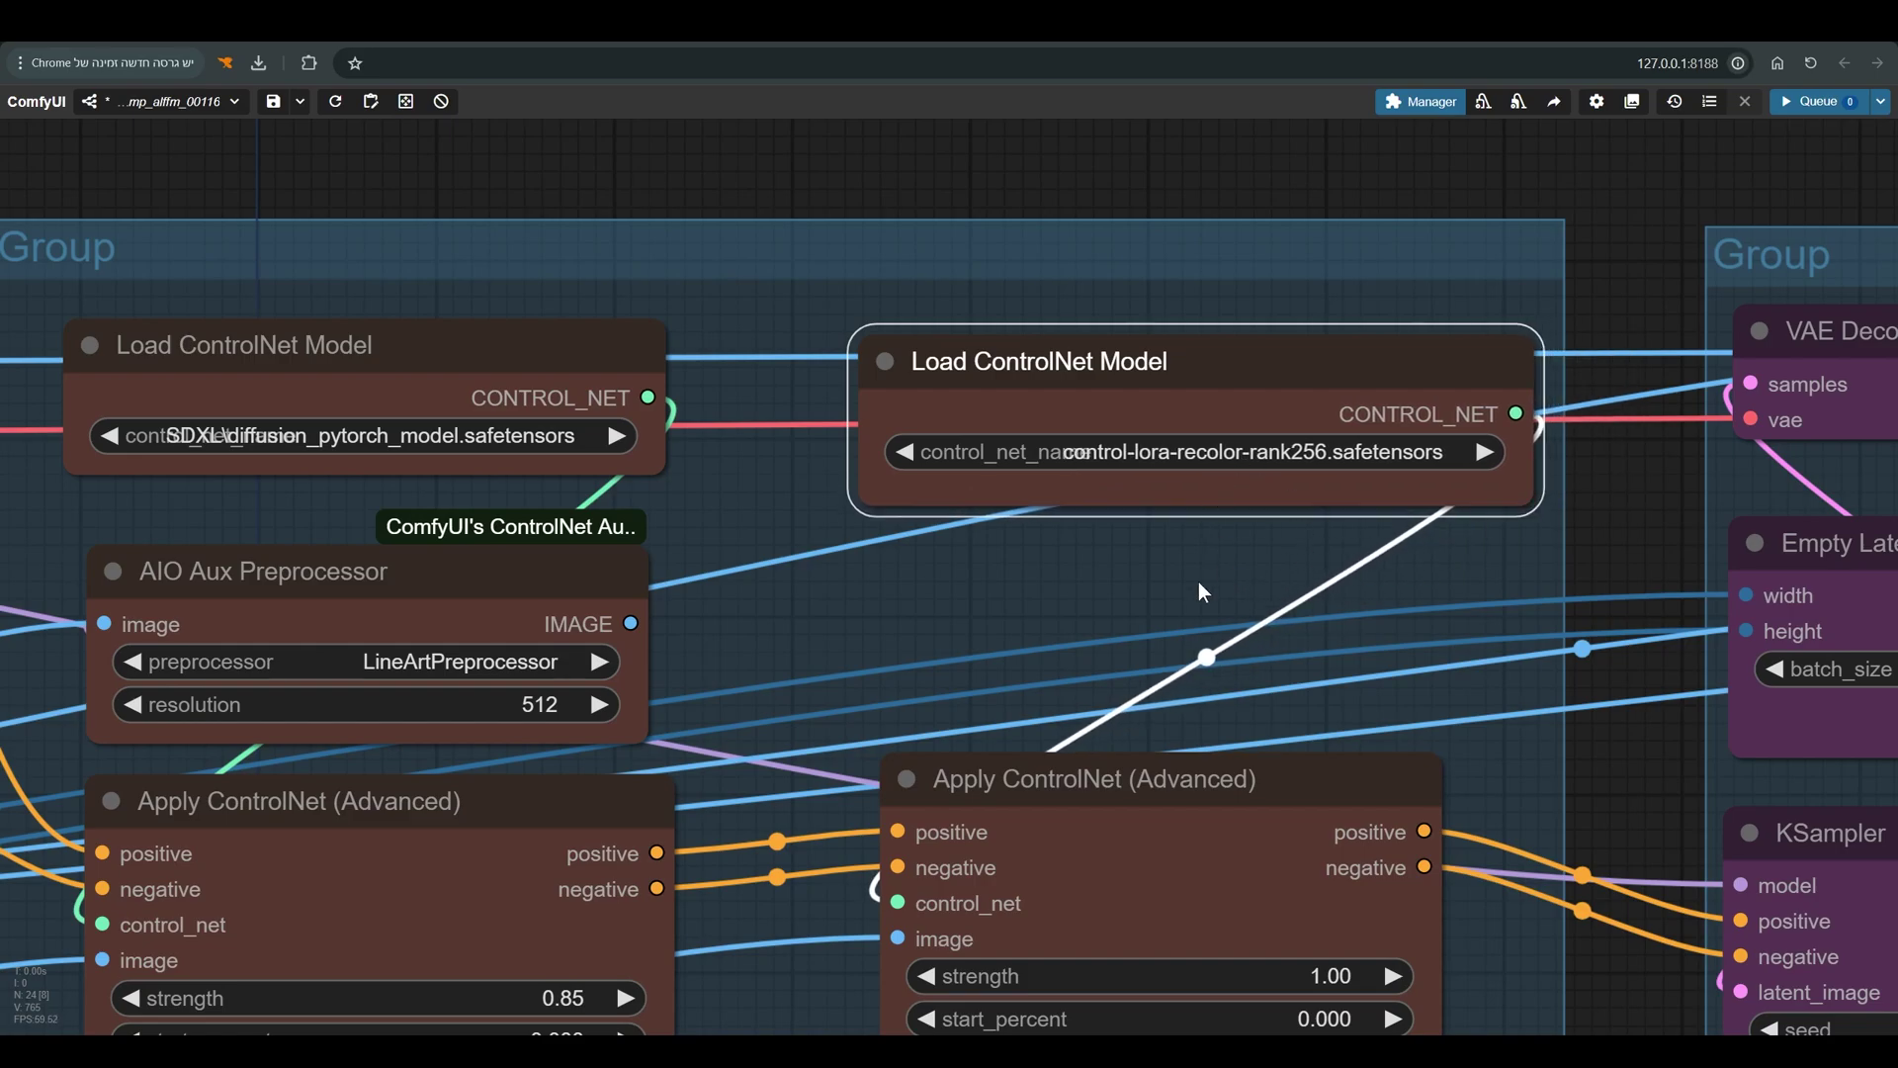
{"action": "scroll", "coordinate": [1198, 590], "scroll_direction": "down", "scroll_amount": 9}
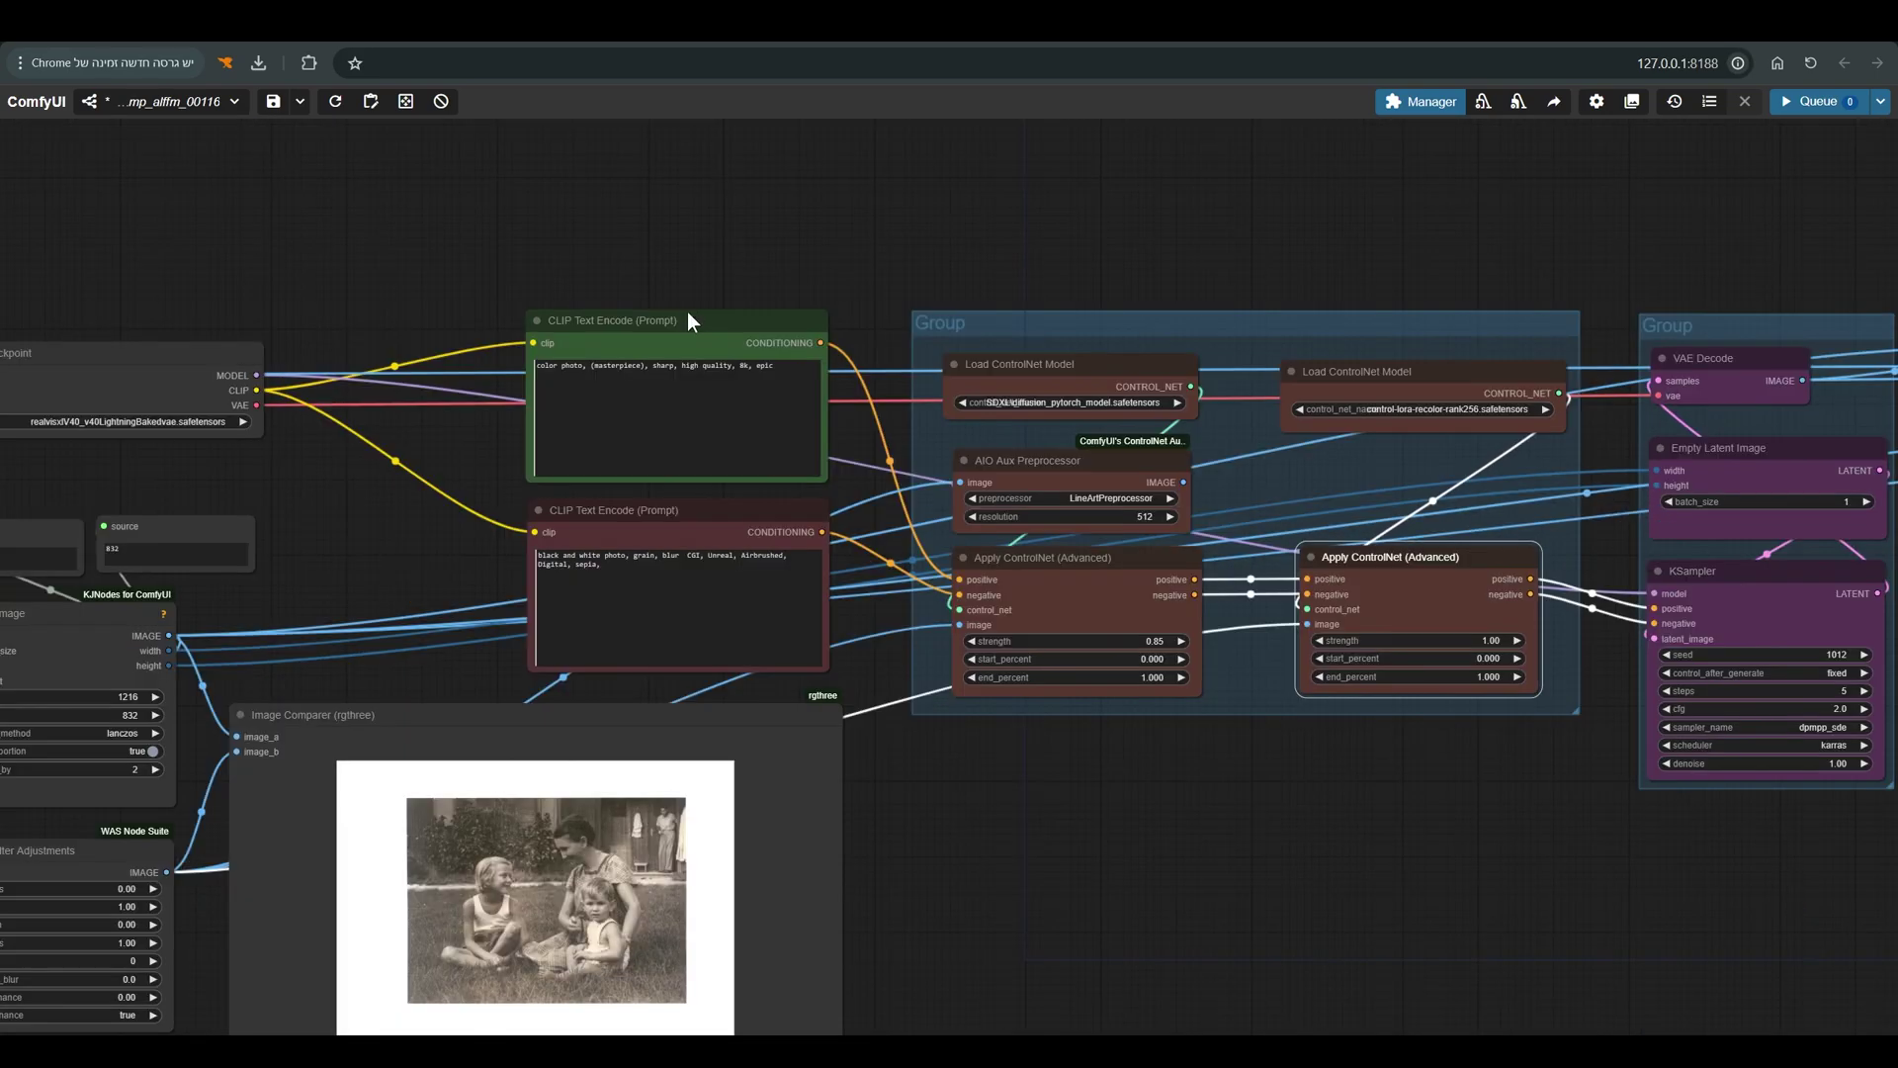
{"action": "scroll", "coordinate": [633, 326], "scroll_direction": "up", "scroll_amount": 8}
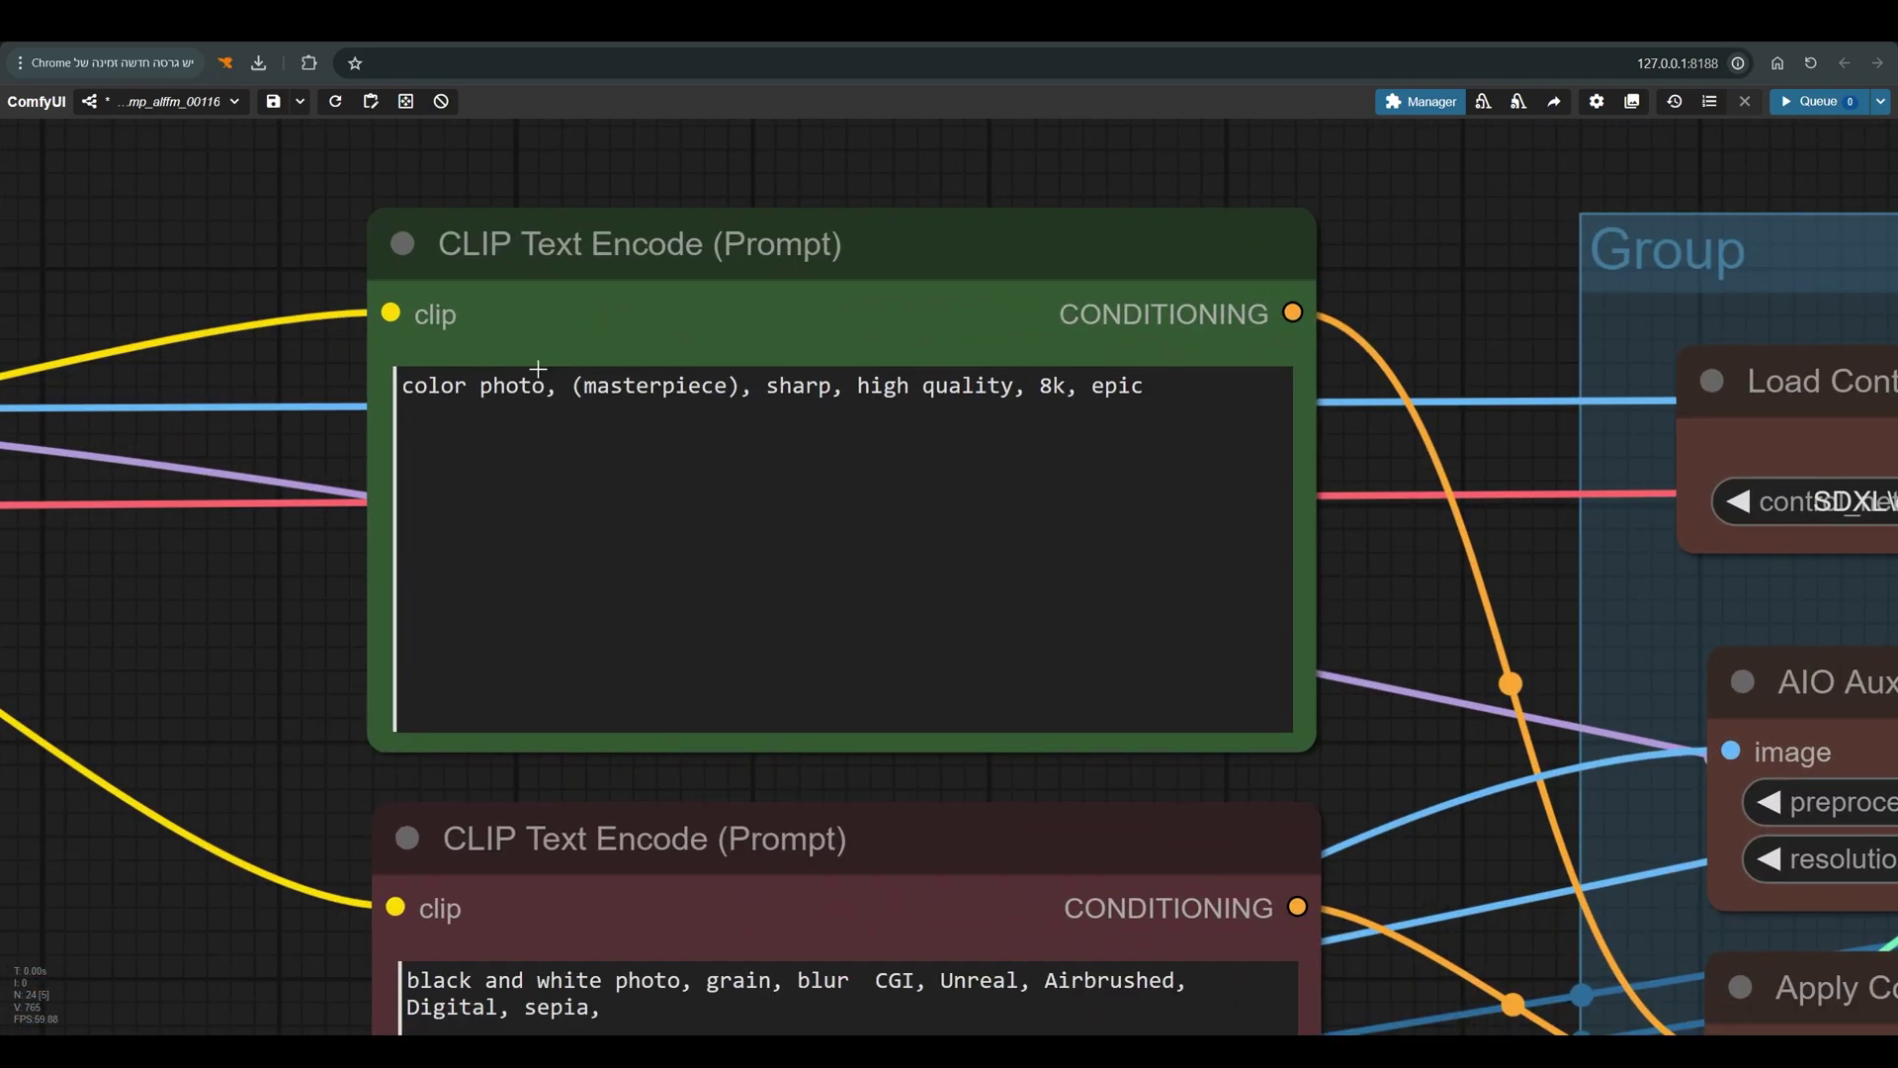
{"action": "left_click_drag", "start_coordinate": [1194, 371], "coordinate": [632, 372]}
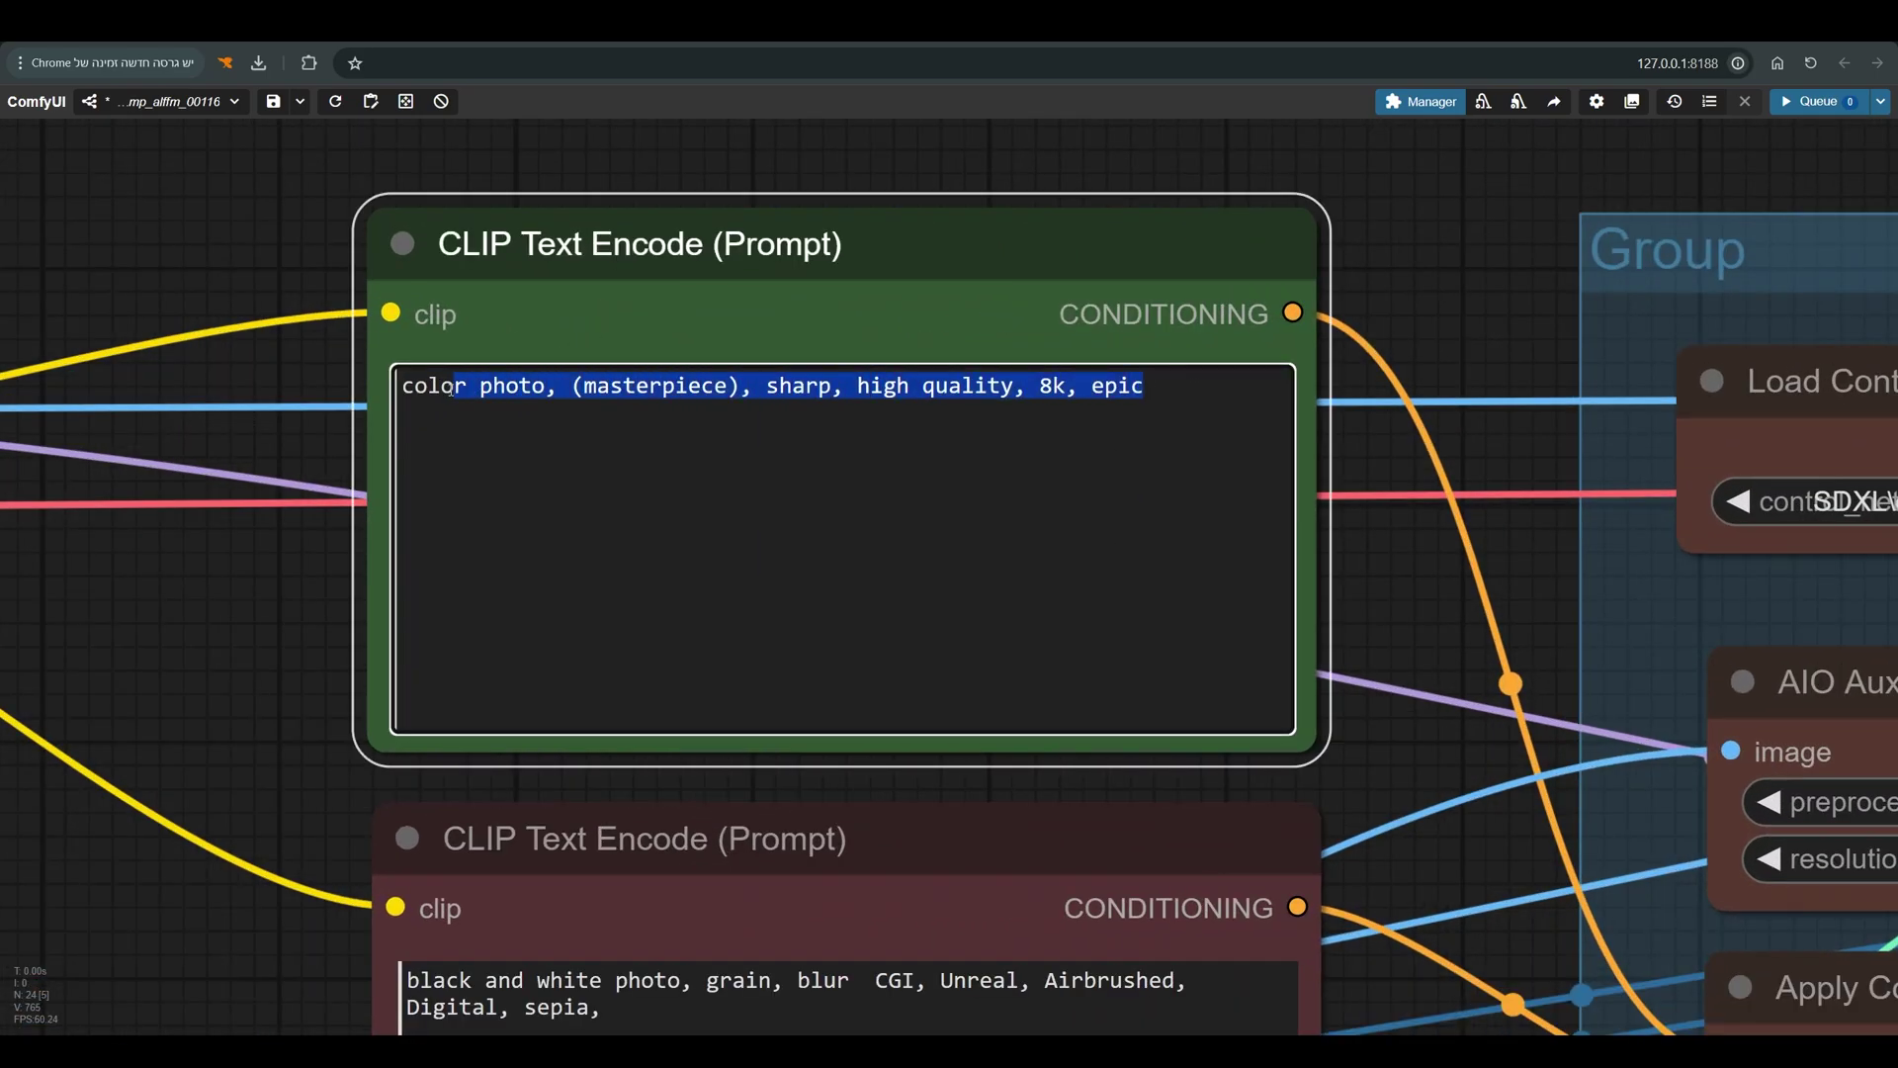
{"action": "left_click", "coordinate": [529, 406]}
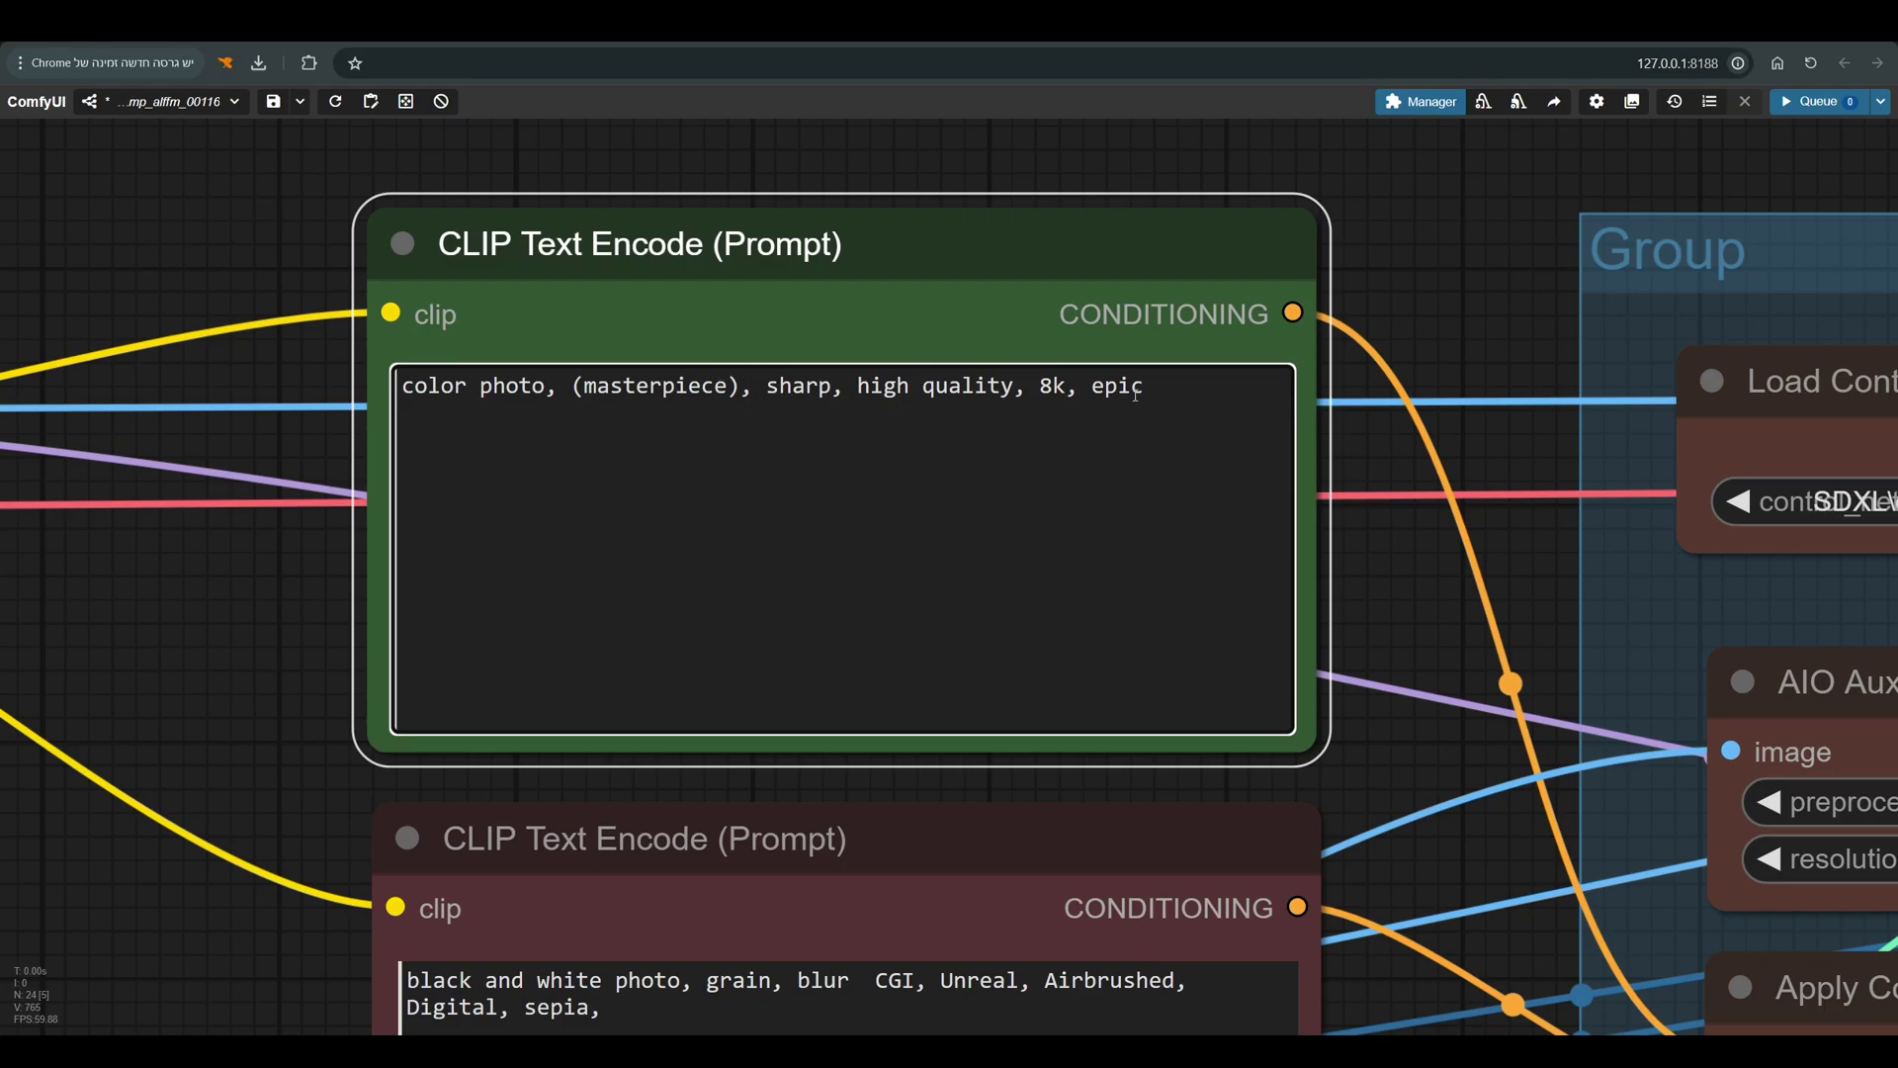
{"action": "scroll", "coordinate": [1367, 483], "scroll_direction": "down", "scroll_amount": 4}
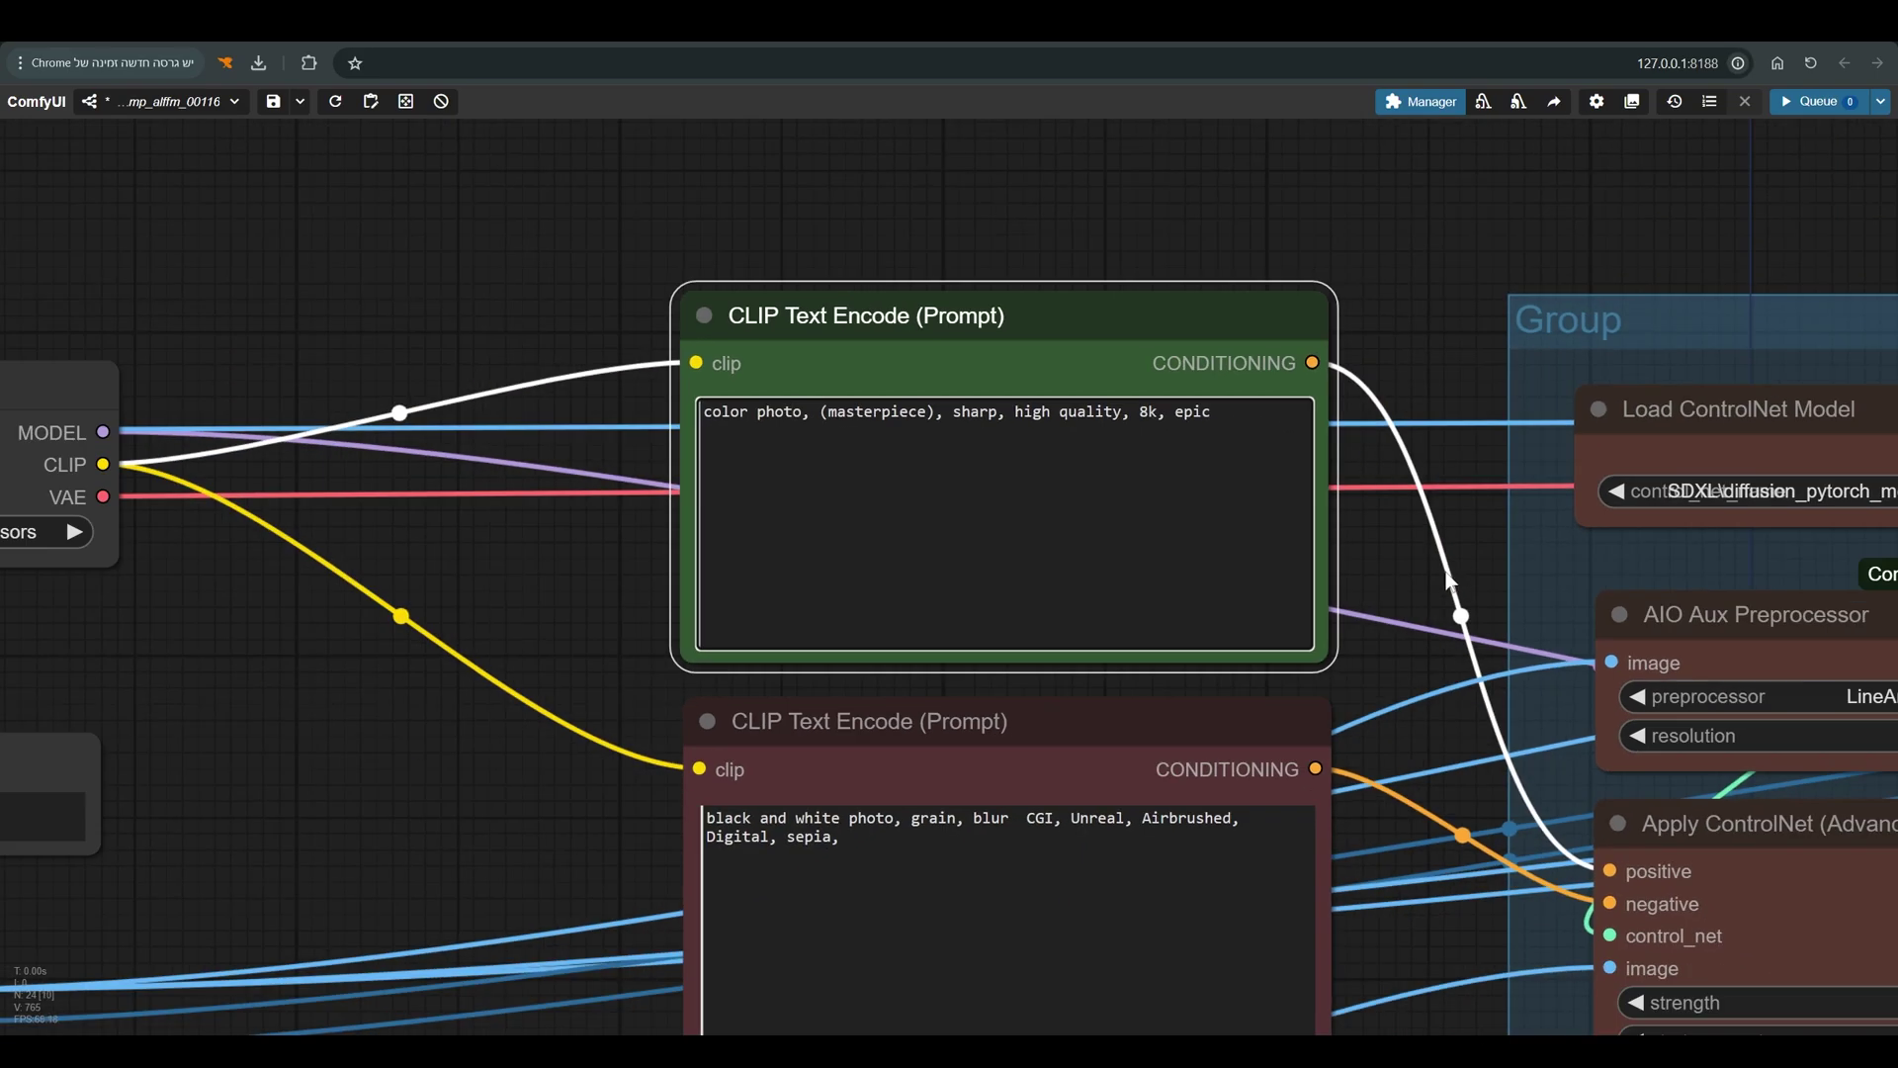
{"action": "left_click_drag", "start_coordinate": [1424, 583], "coordinate": [1243, 399]}
{"action": "left_click_drag", "start_coordinate": [828, 548], "coordinate": [825, 553]}
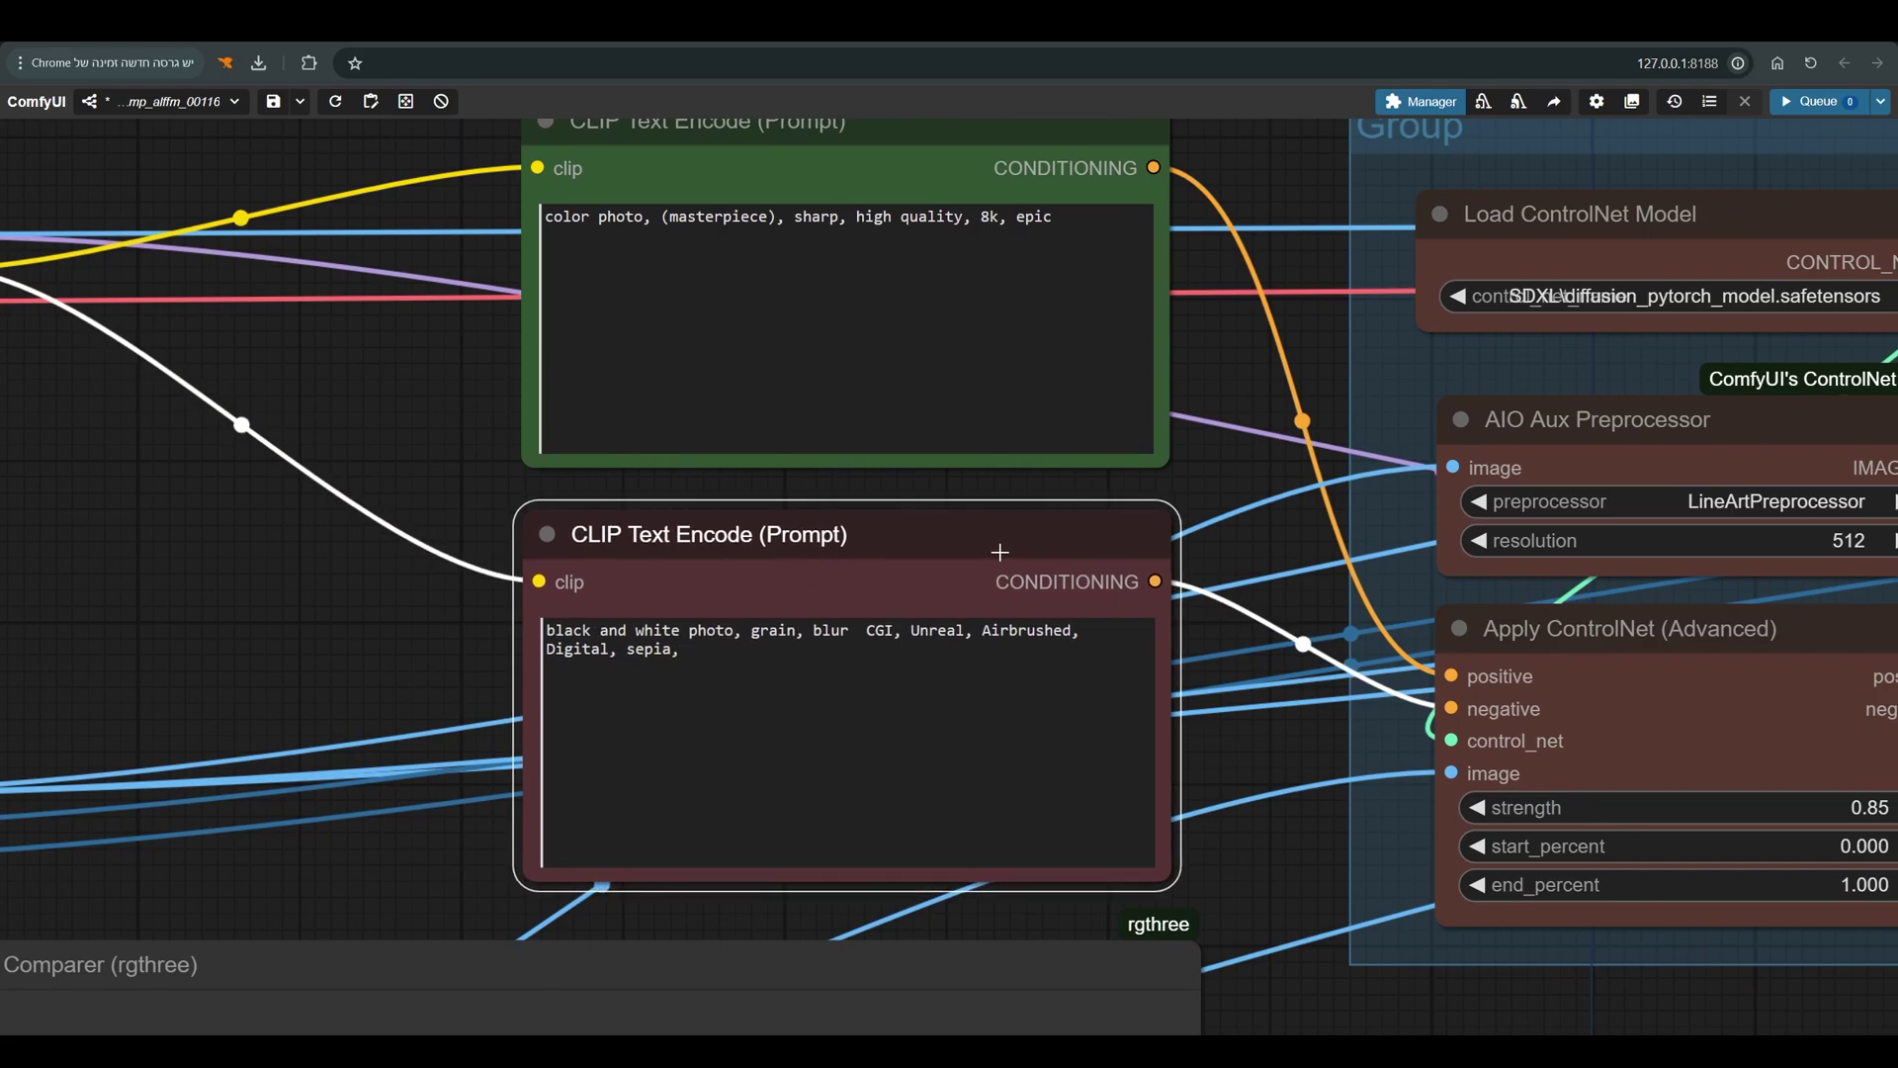
{"action": "scroll", "coordinate": [1200, 547], "scroll_direction": "down", "scroll_amount": 7}
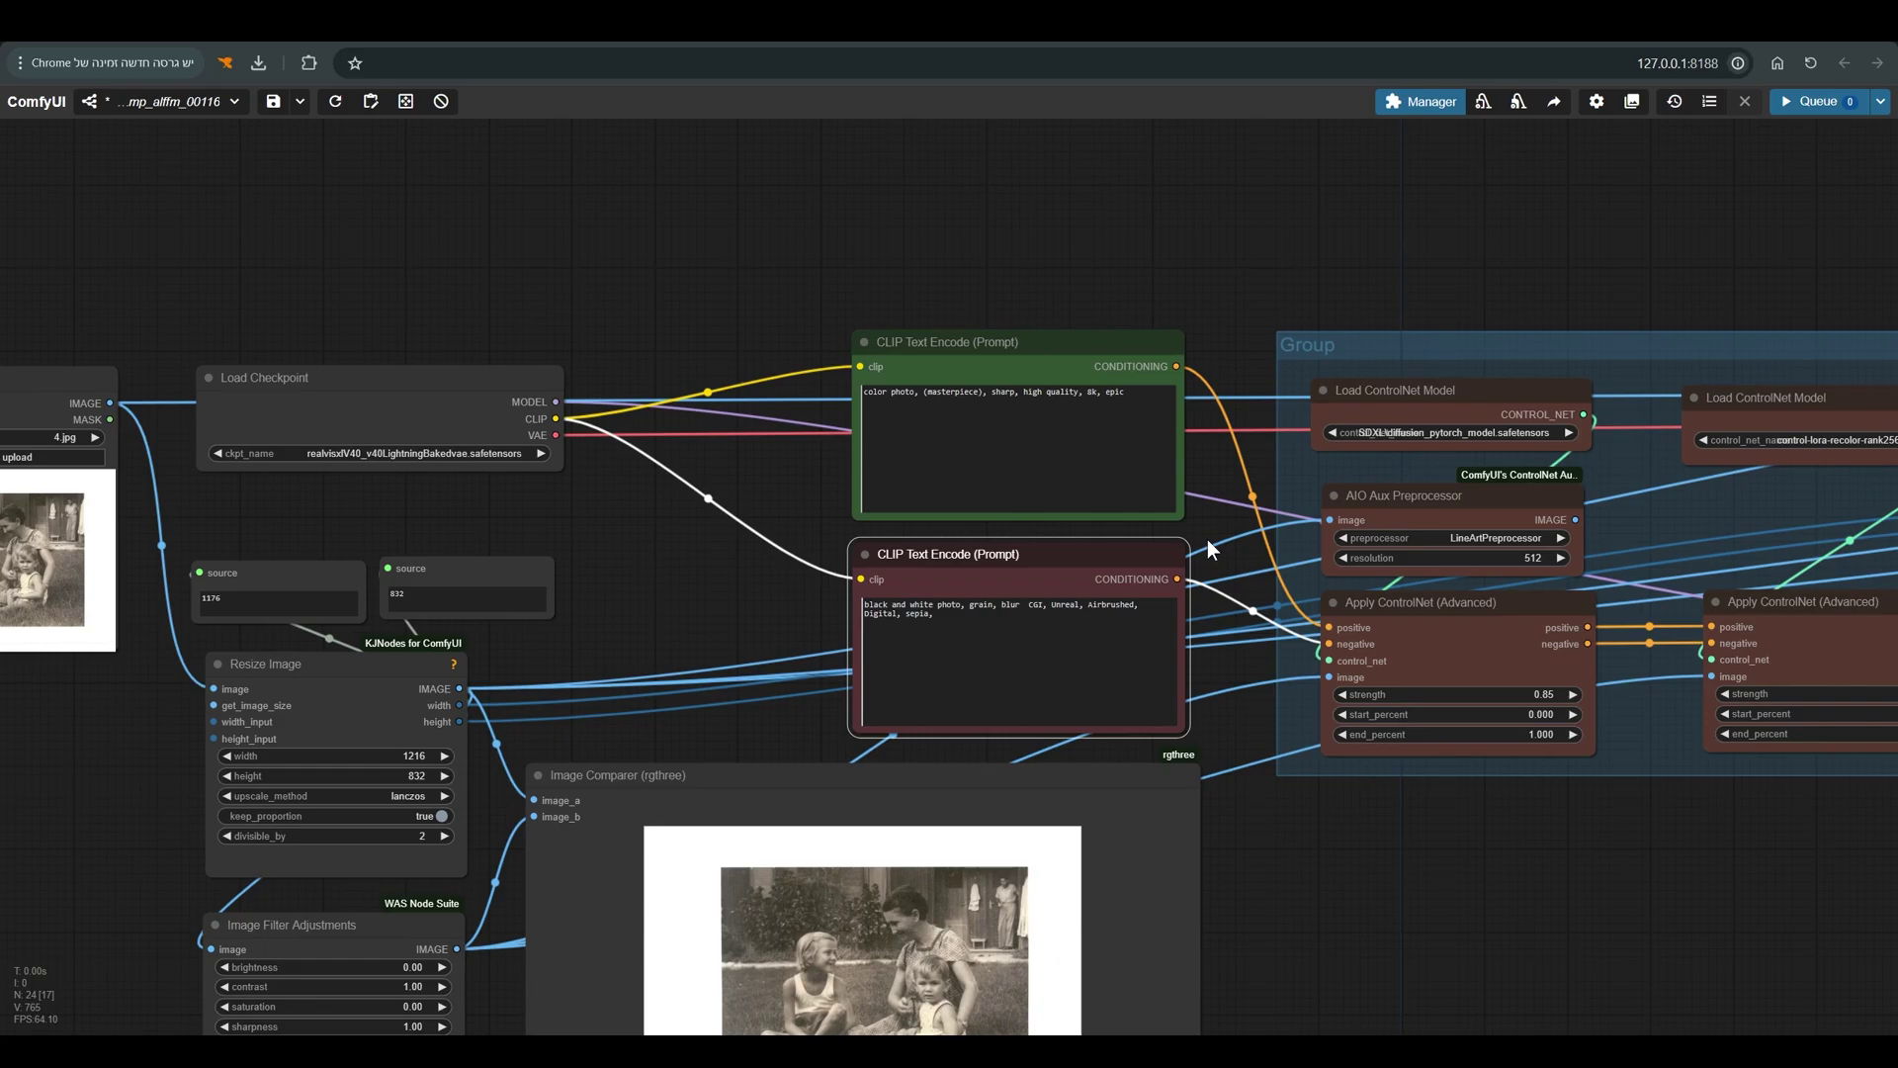
{"action": "left_click_drag", "start_coordinate": [423, 391], "coordinate": [424, 402]}
{"action": "scroll", "coordinate": [404, 442], "scroll_direction": "up", "scroll_amount": 10}
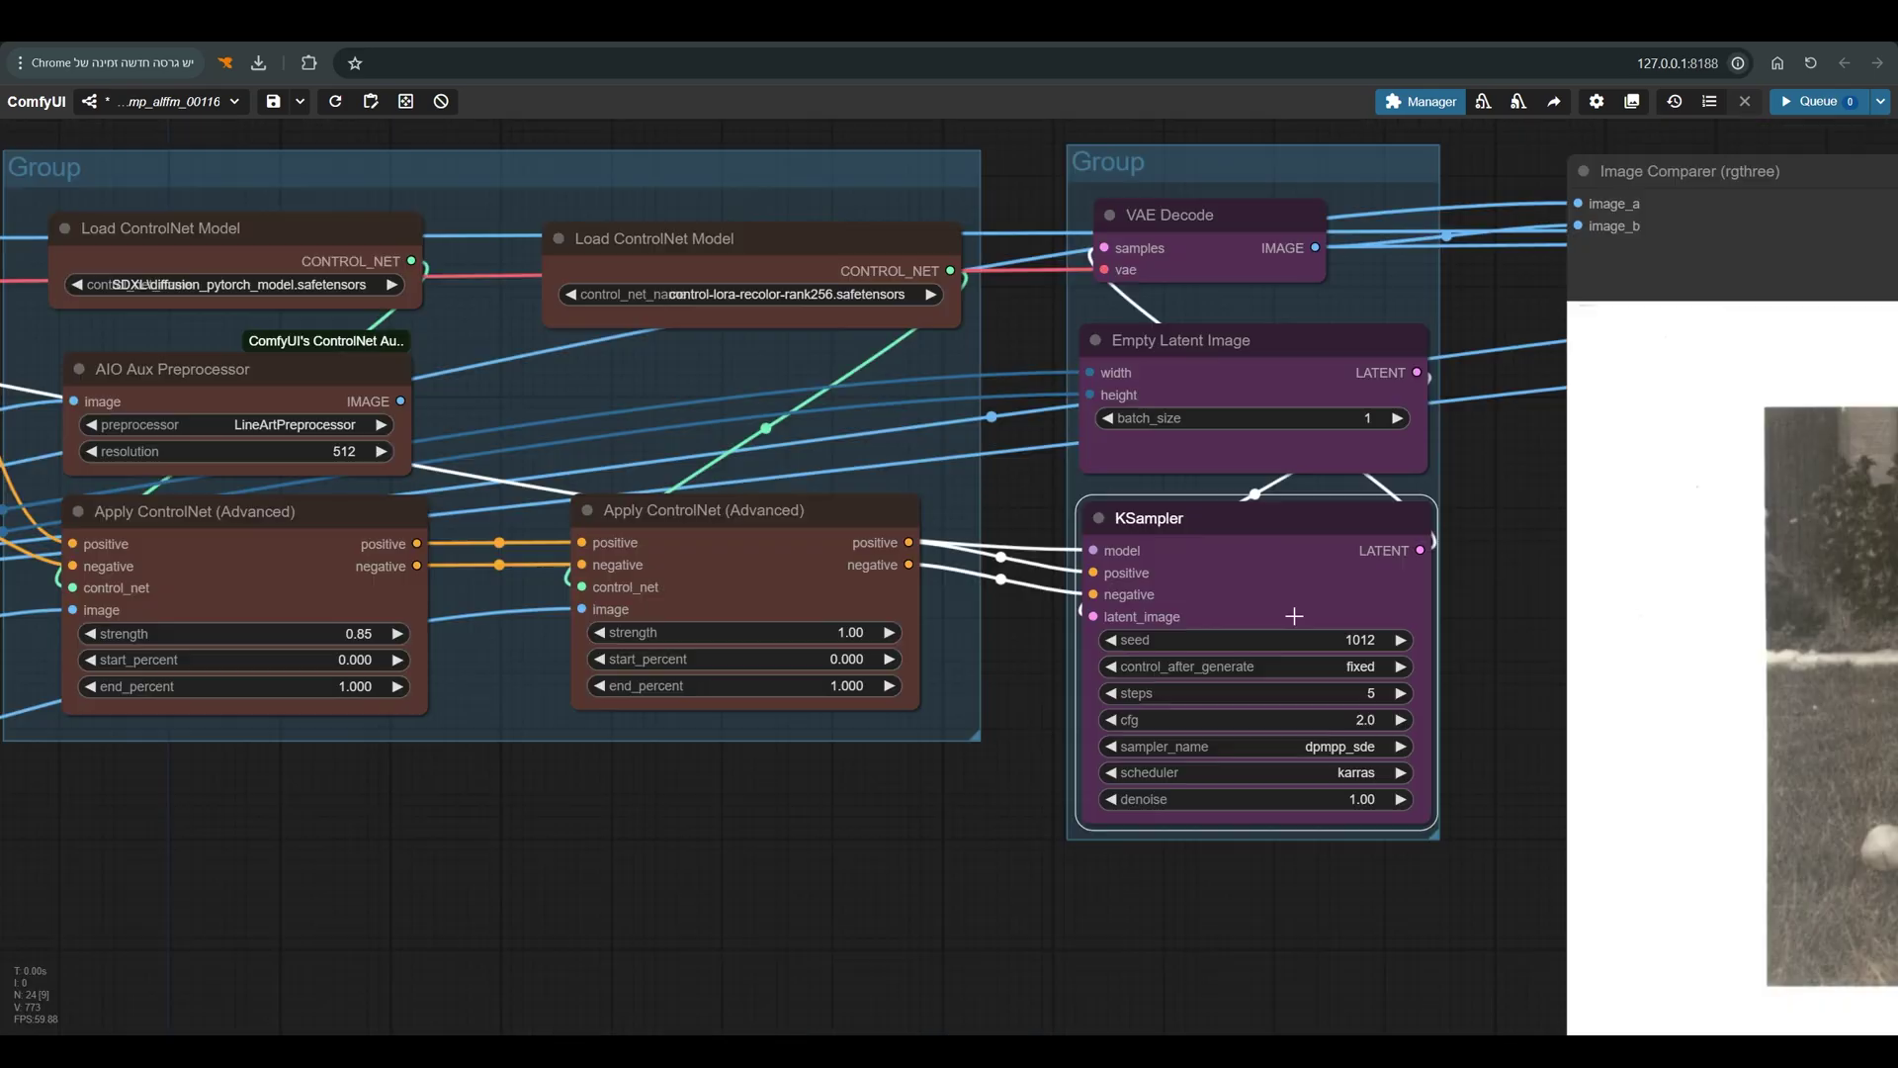
{"action": "scroll", "coordinate": [1294, 621], "scroll_direction": "down", "scroll_amount": 4}
{"action": "scroll", "coordinate": [1293, 621], "scroll_direction": "down", "scroll_amount": 3}
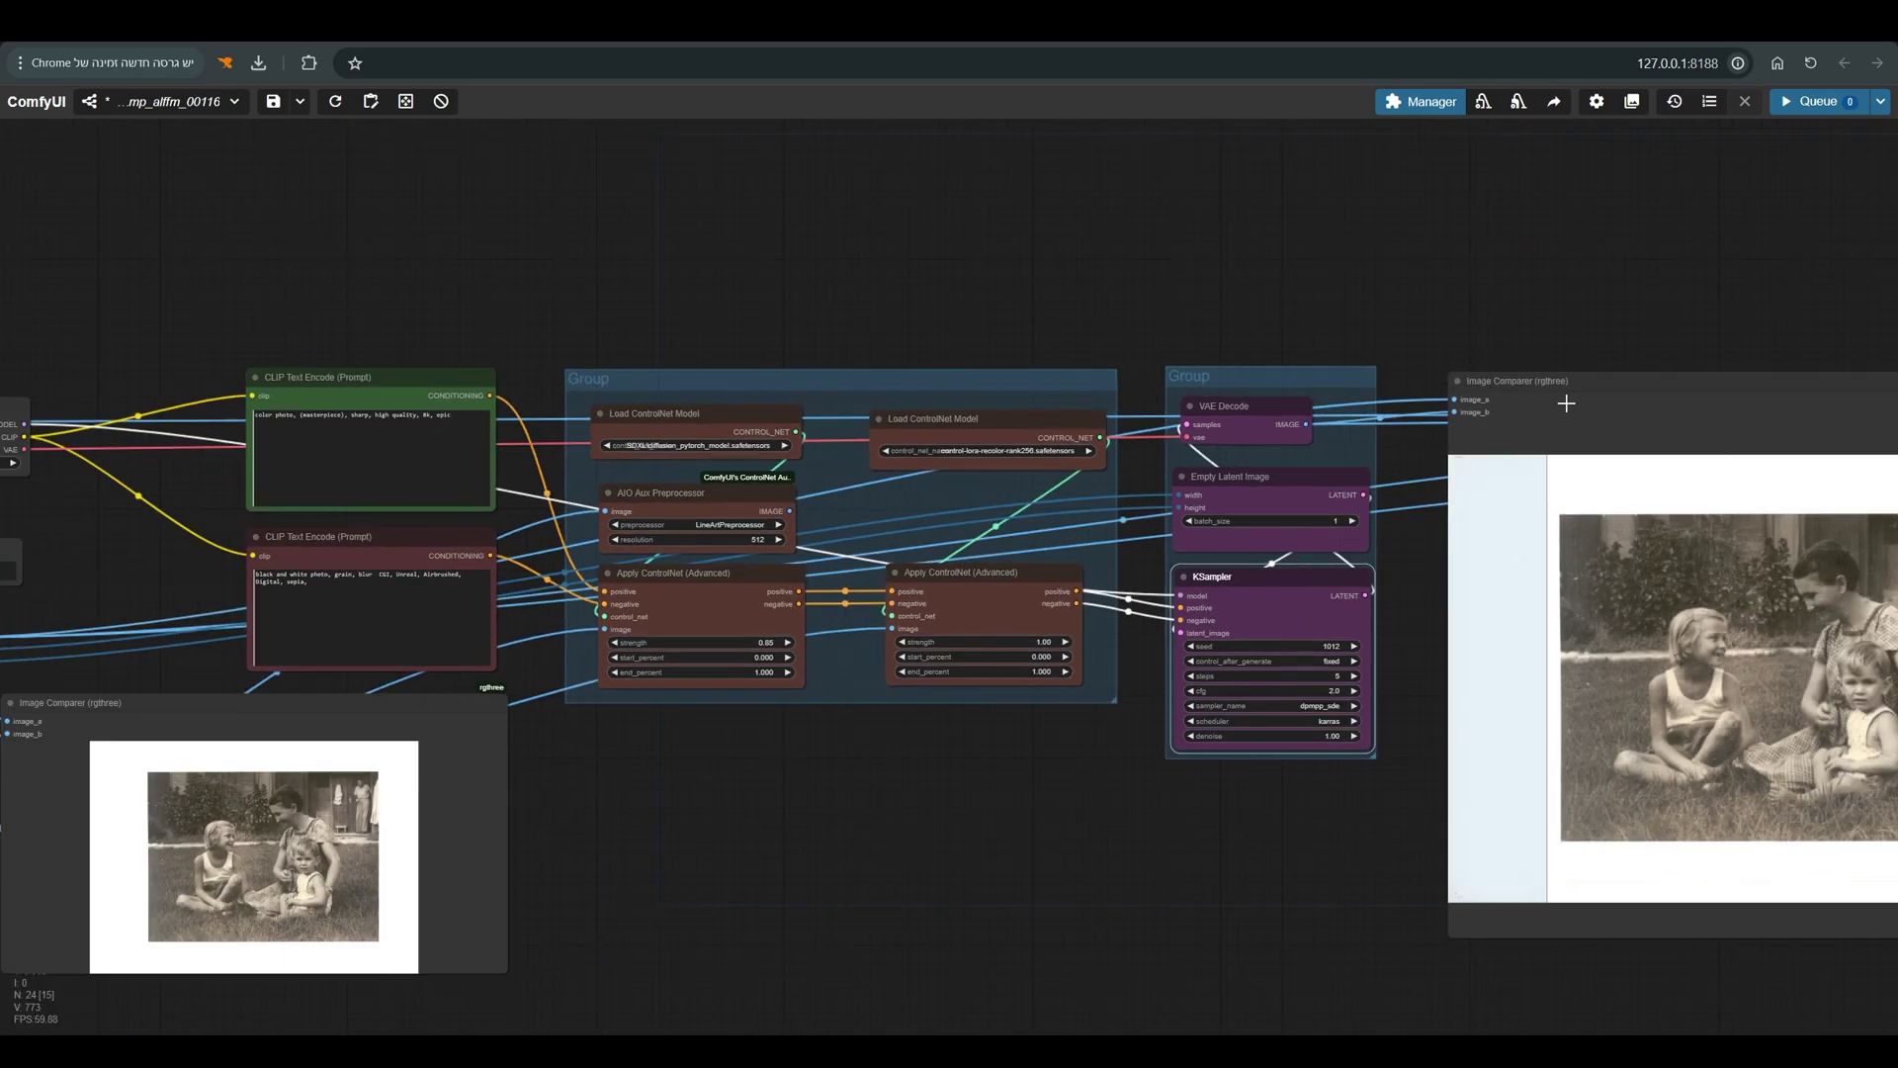
{"action": "left_click_drag", "start_coordinate": [1628, 318], "coordinate": [957, 242]}
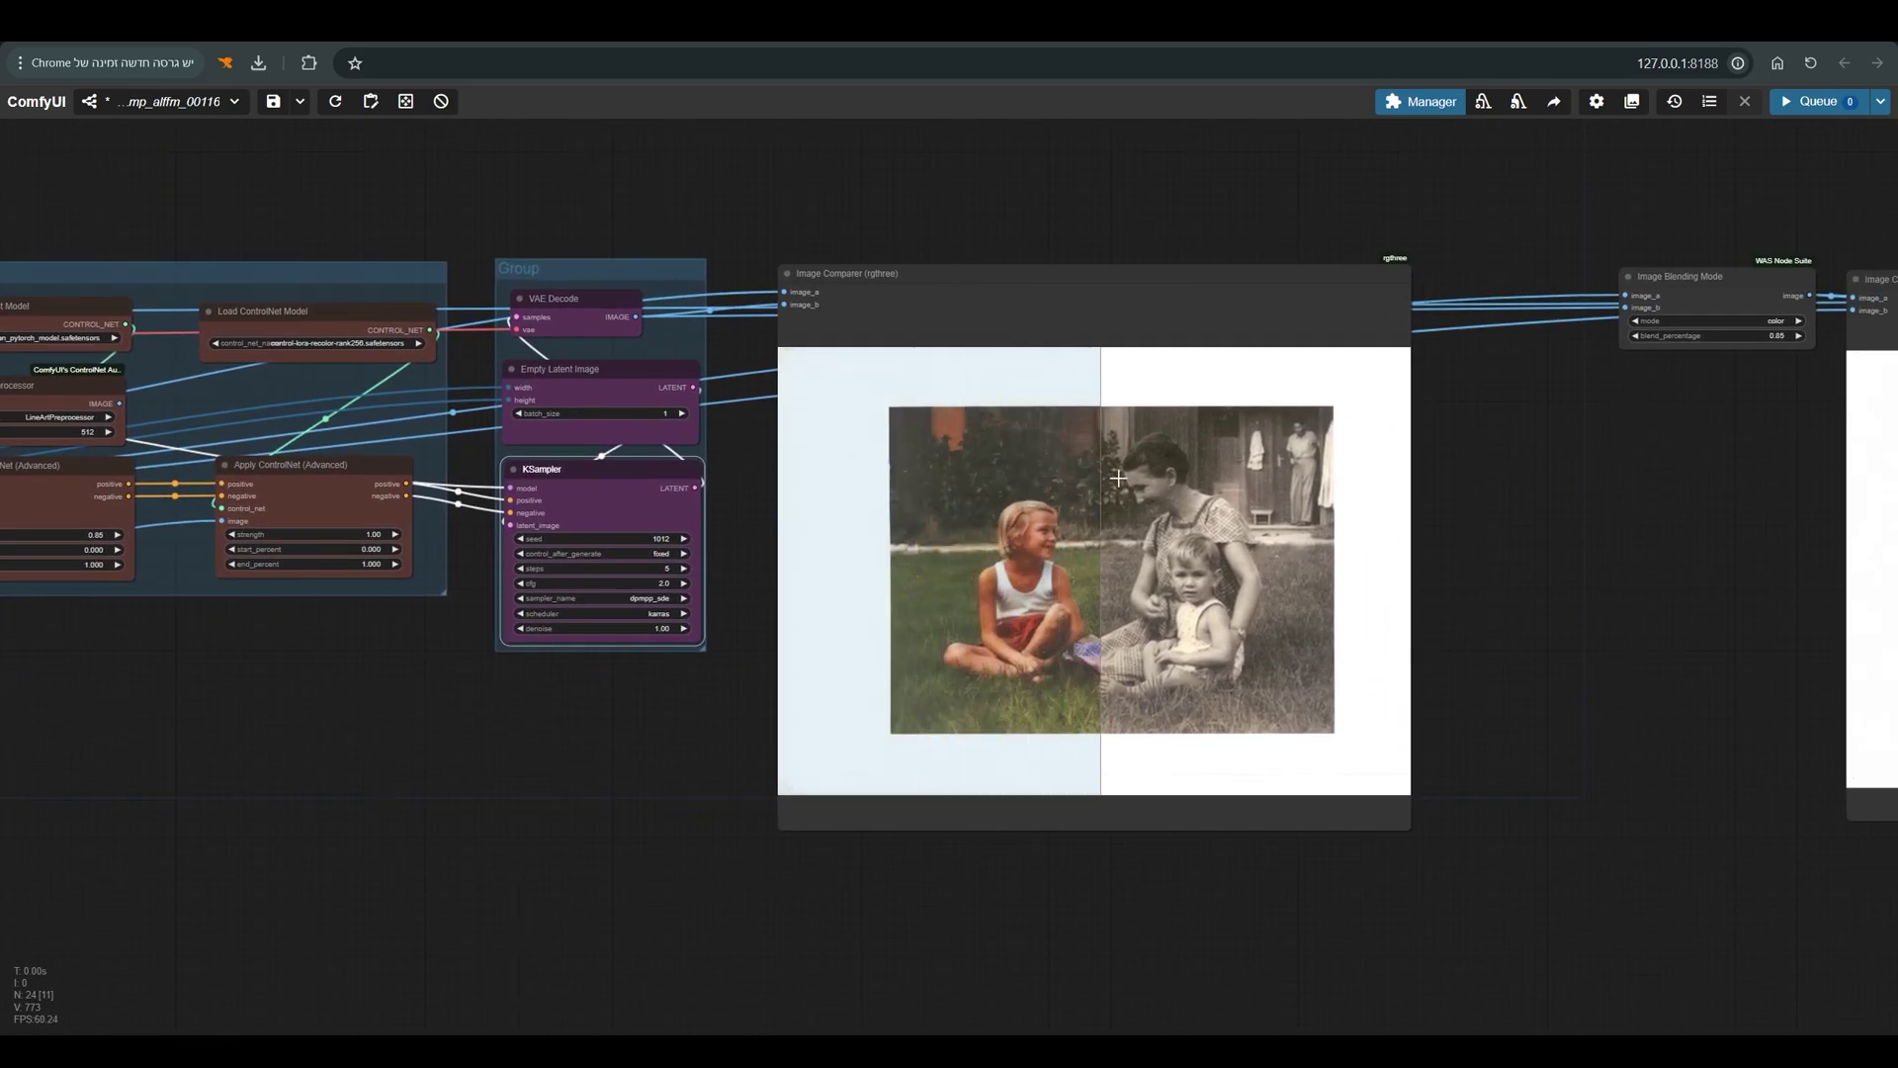
{"action": "scroll", "coordinate": [1286, 500], "scroll_direction": "up", "scroll_amount": 8}
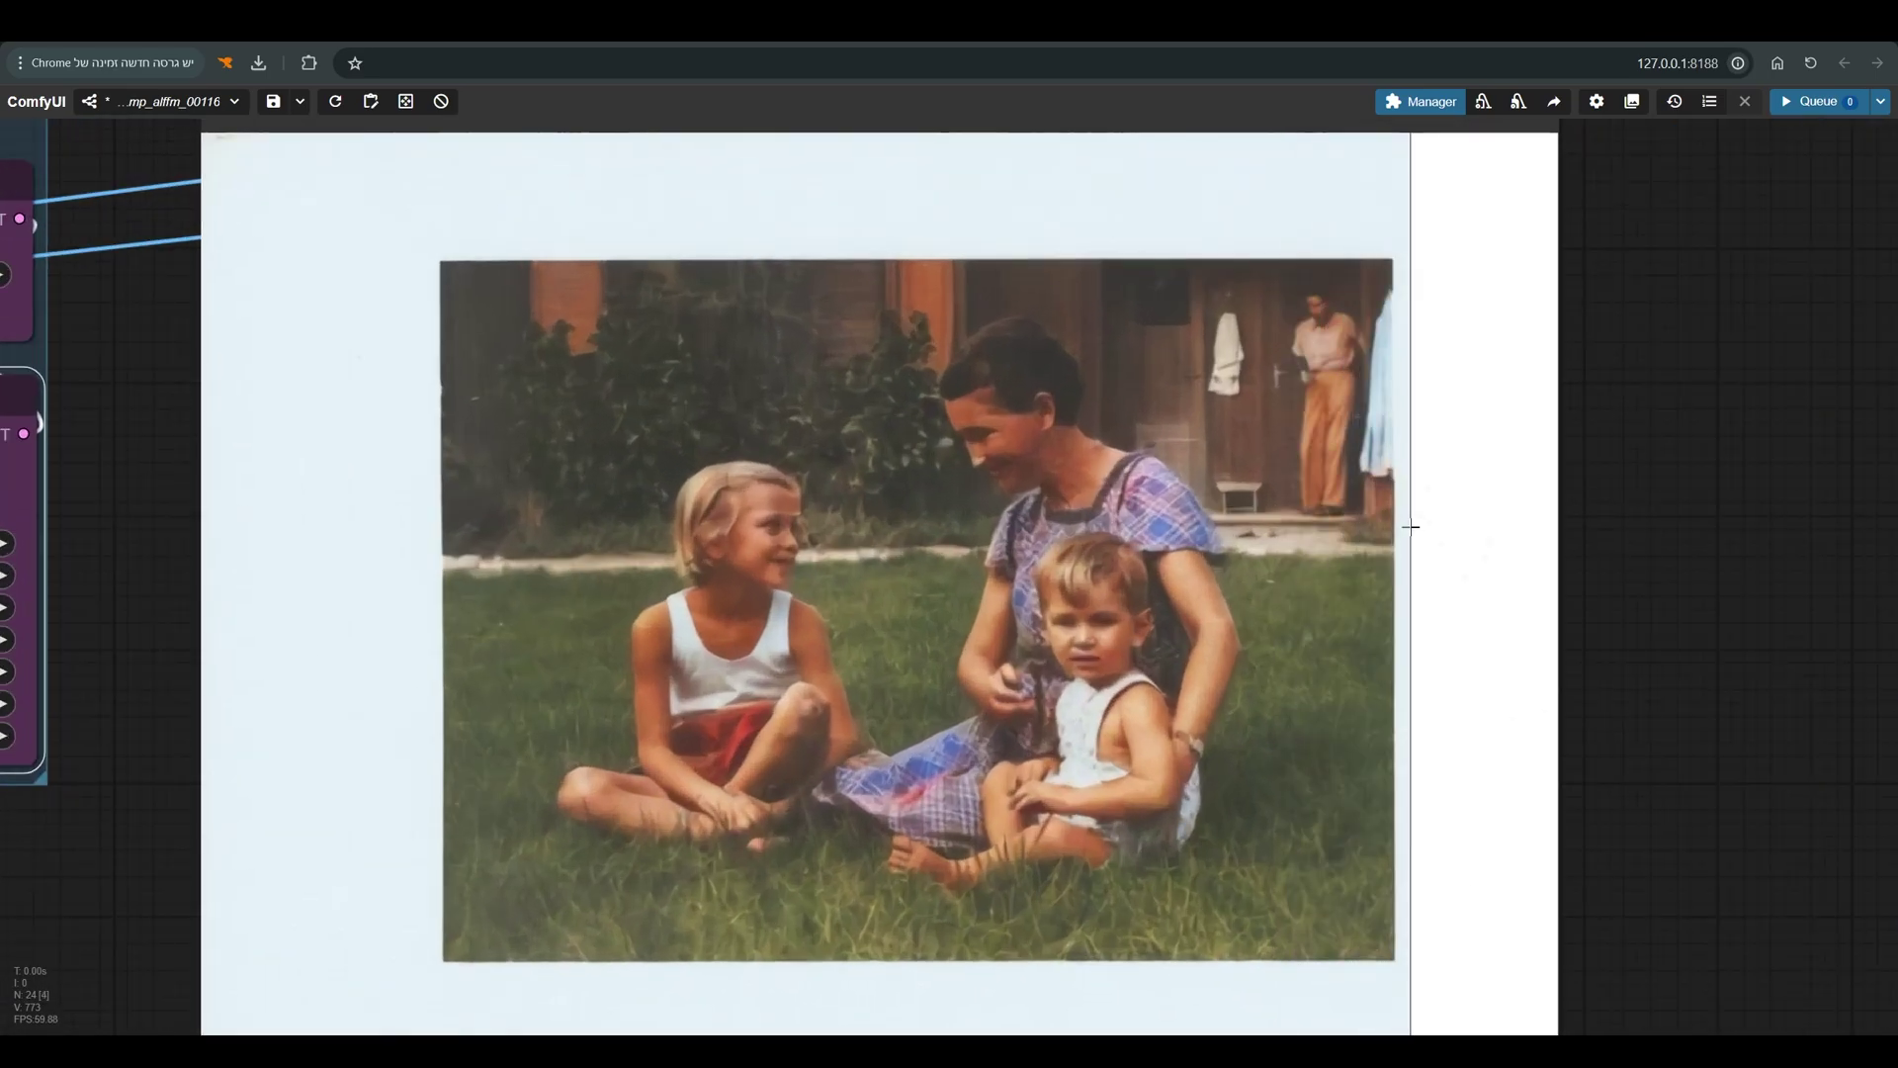
{"action": "scroll", "coordinate": [874, 542], "scroll_direction": "up", "scroll_amount": 5}
{"action": "scroll", "coordinate": [874, 541], "scroll_direction": "up", "scroll_amount": 5}
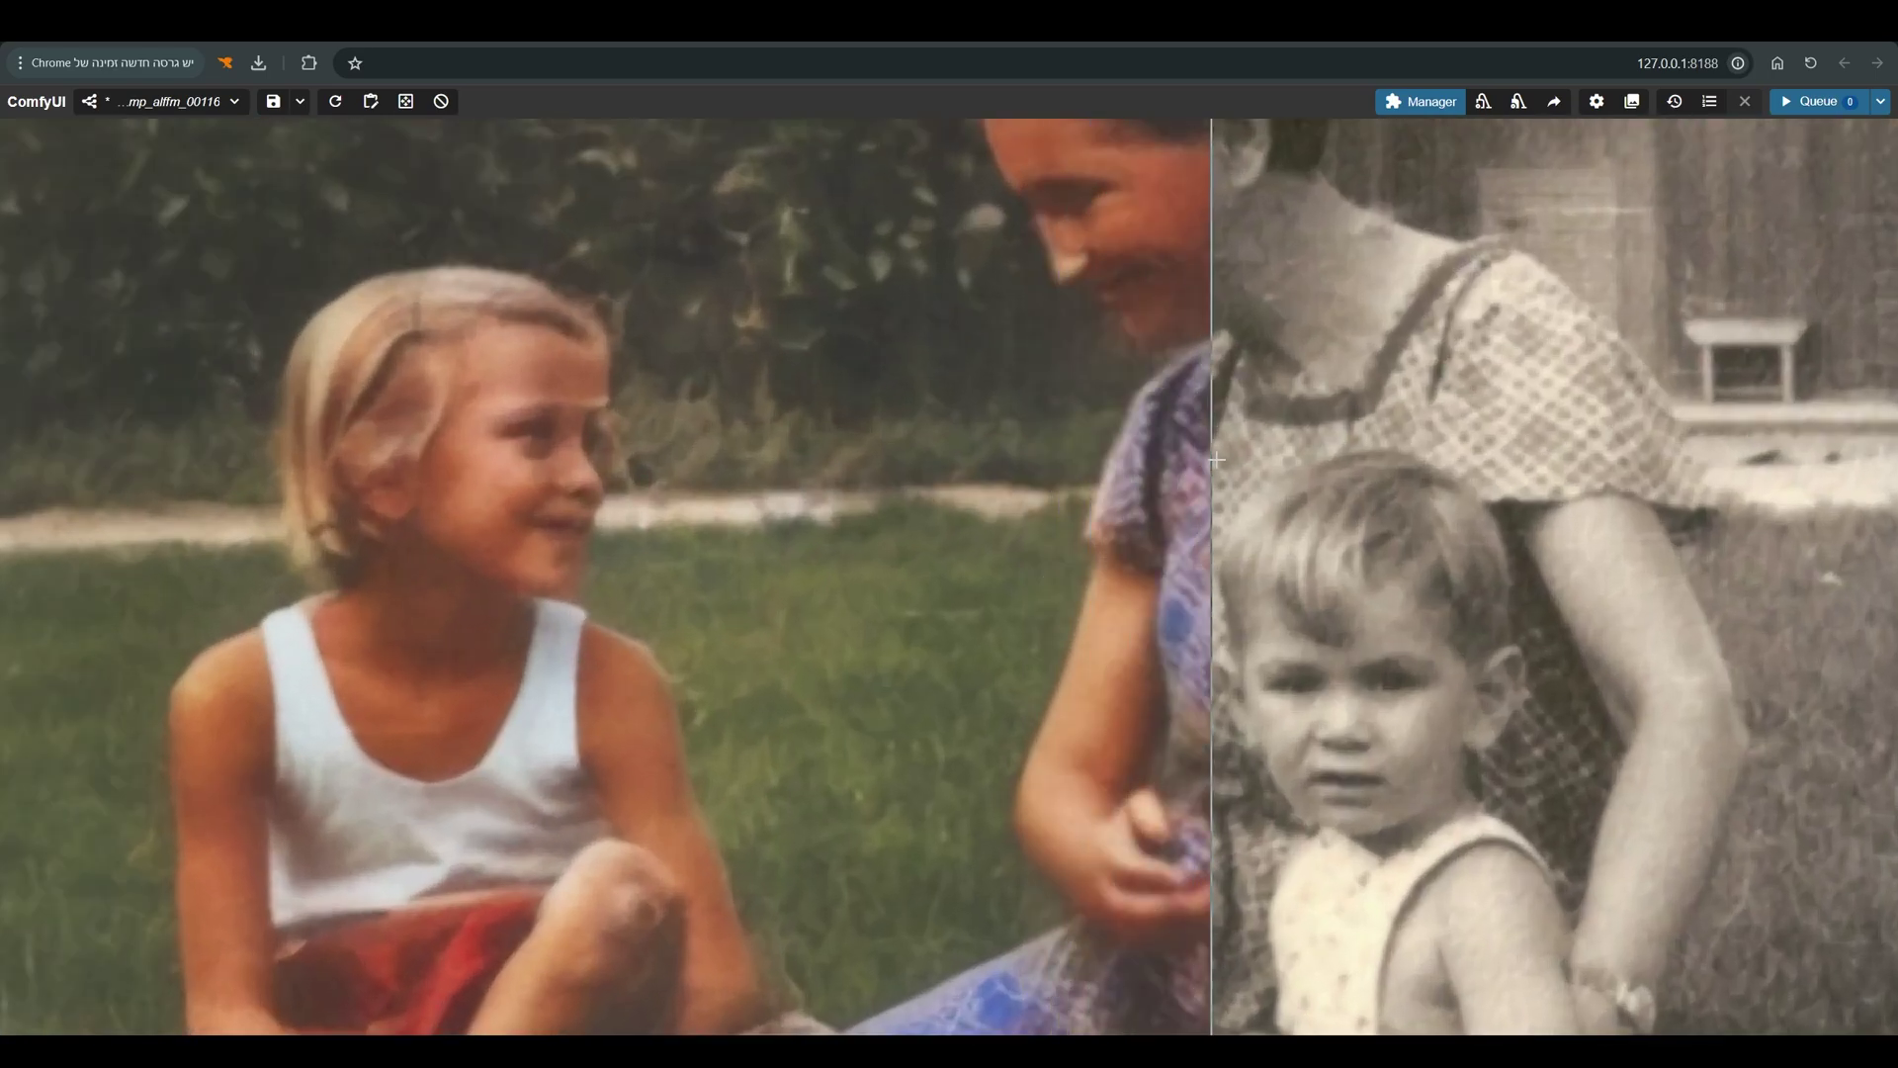
{"action": "scroll", "coordinate": [1256, 613], "scroll_direction": "down", "scroll_amount": 1}
{"action": "scroll", "coordinate": [1582, 632], "scroll_direction": "up", "scroll_amount": 2}
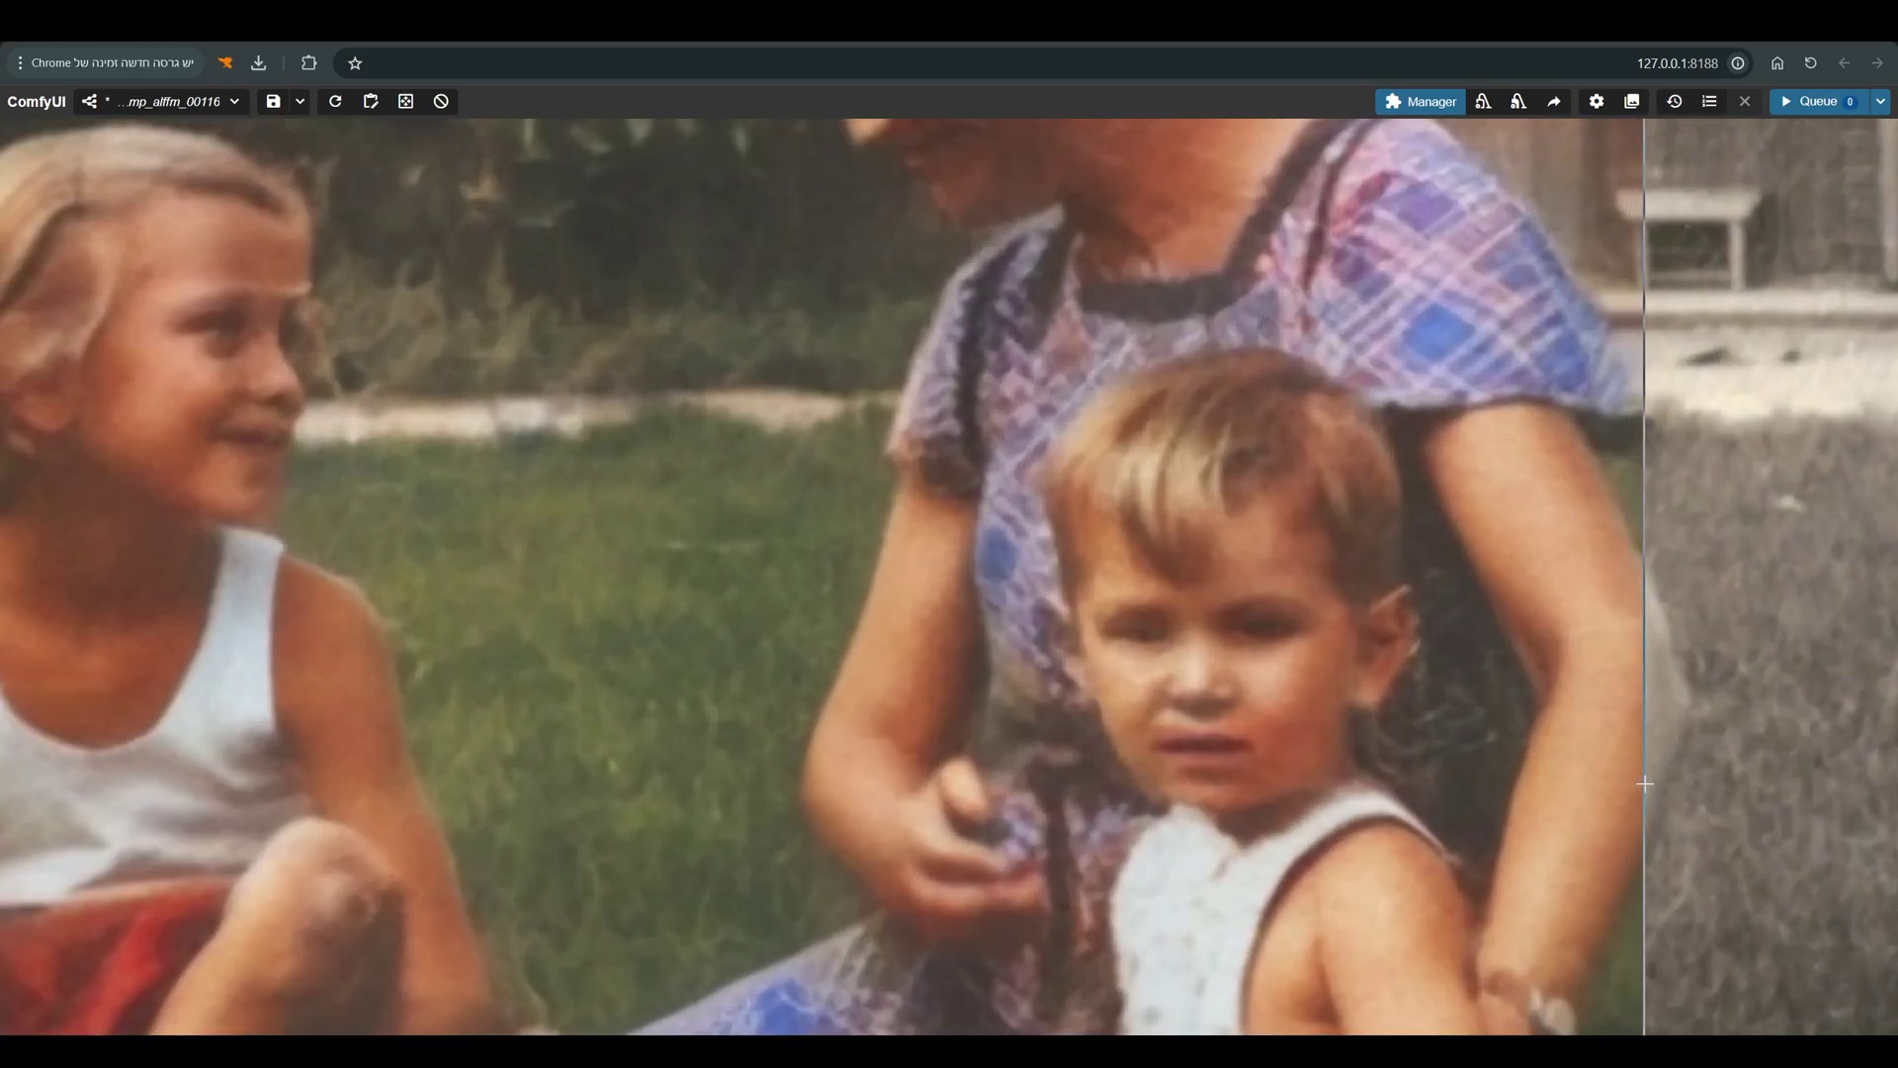
{"action": "scroll", "coordinate": [1483, 515], "scroll_direction": "up", "scroll_amount": 4}
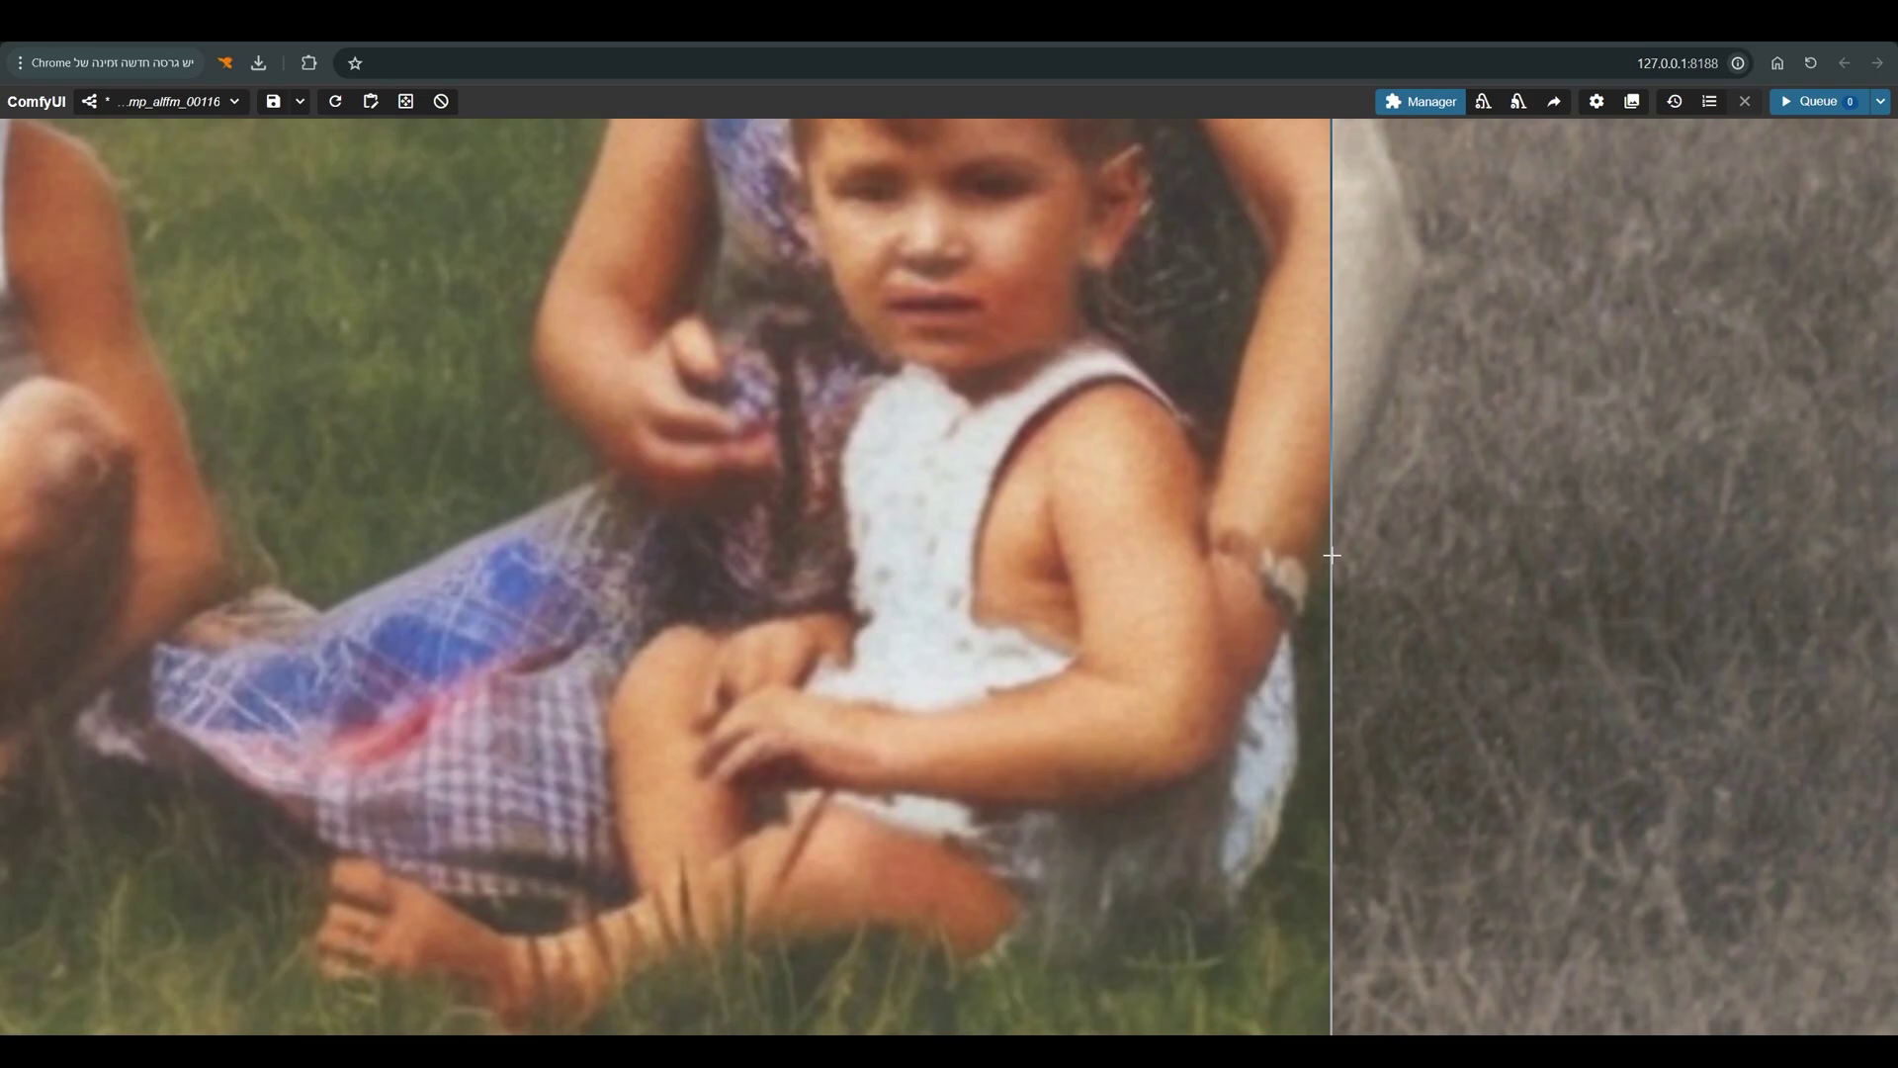
{"action": "scroll", "coordinate": [1330, 514], "scroll_direction": "up", "scroll_amount": 5}
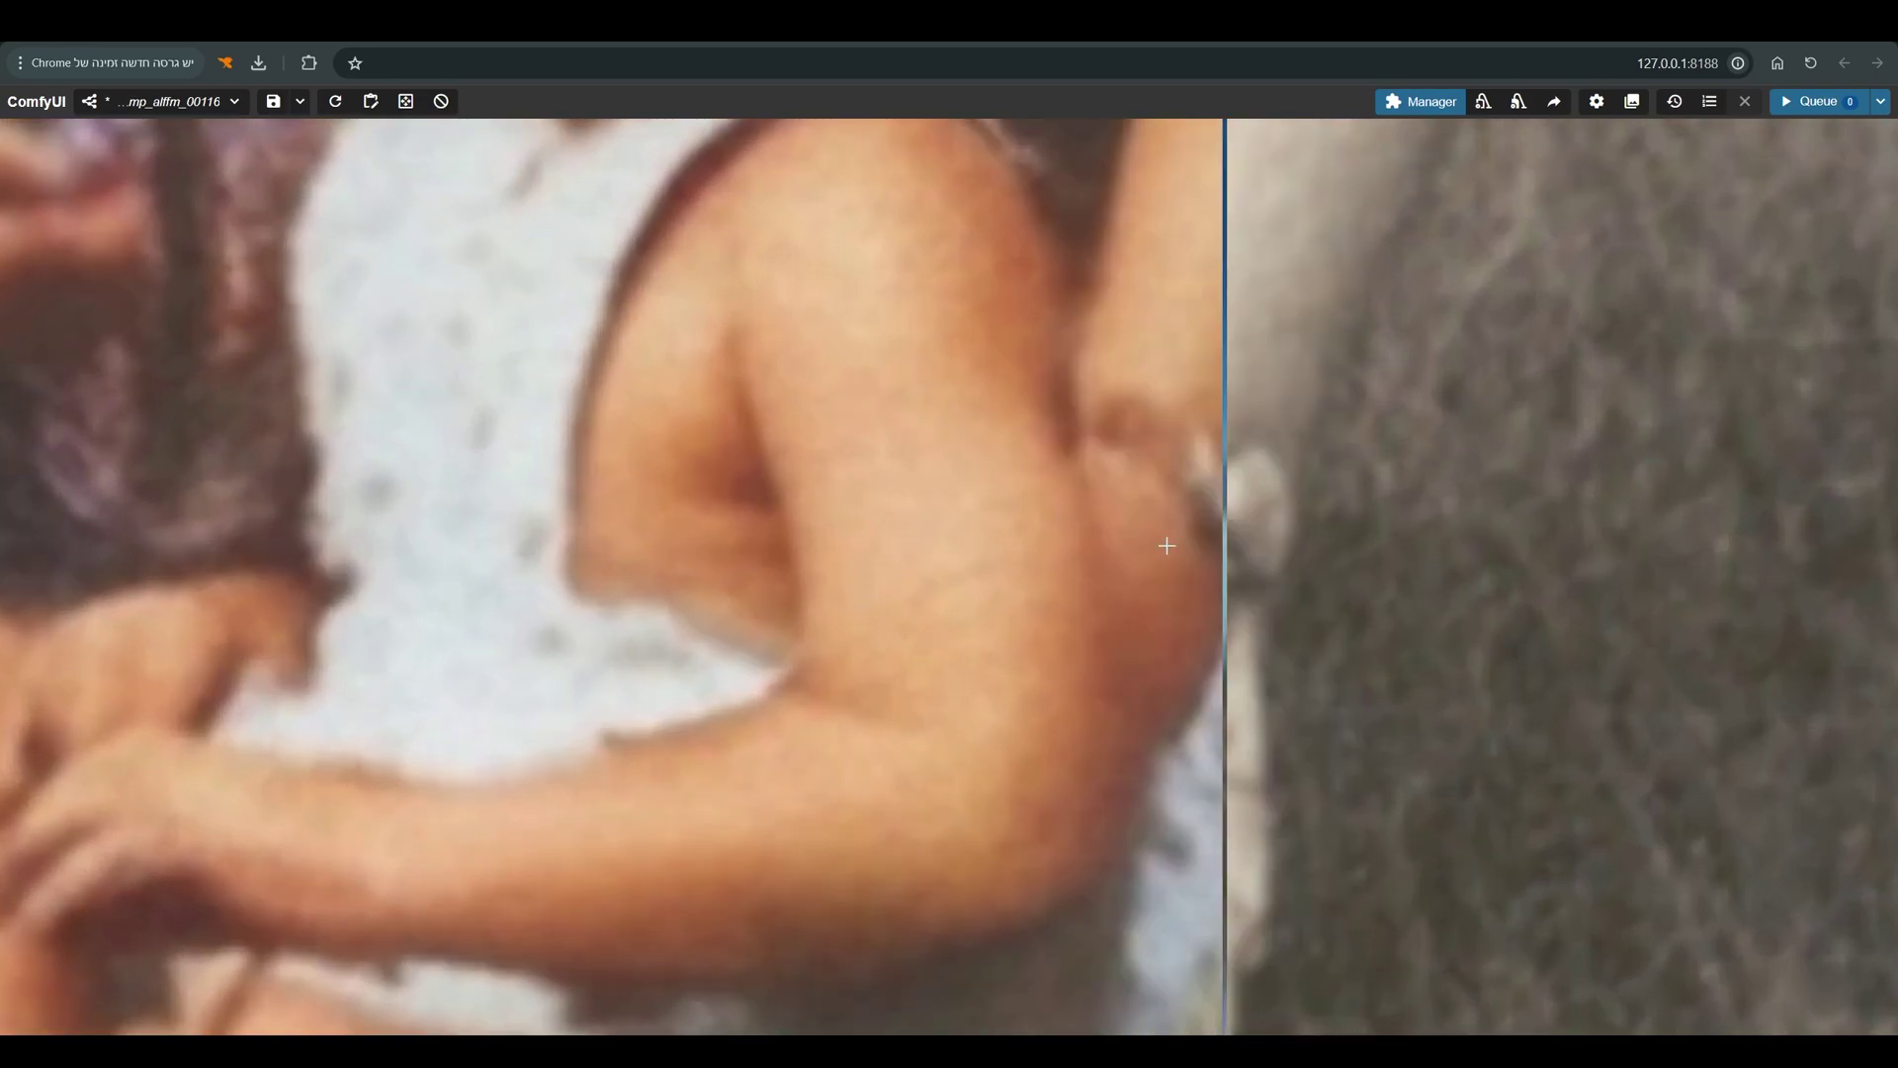
{"action": "scroll", "coordinate": [1186, 534], "scroll_direction": "down", "scroll_amount": 2}
{"action": "scroll", "coordinate": [1179, 535], "scroll_direction": "down", "scroll_amount": 6}
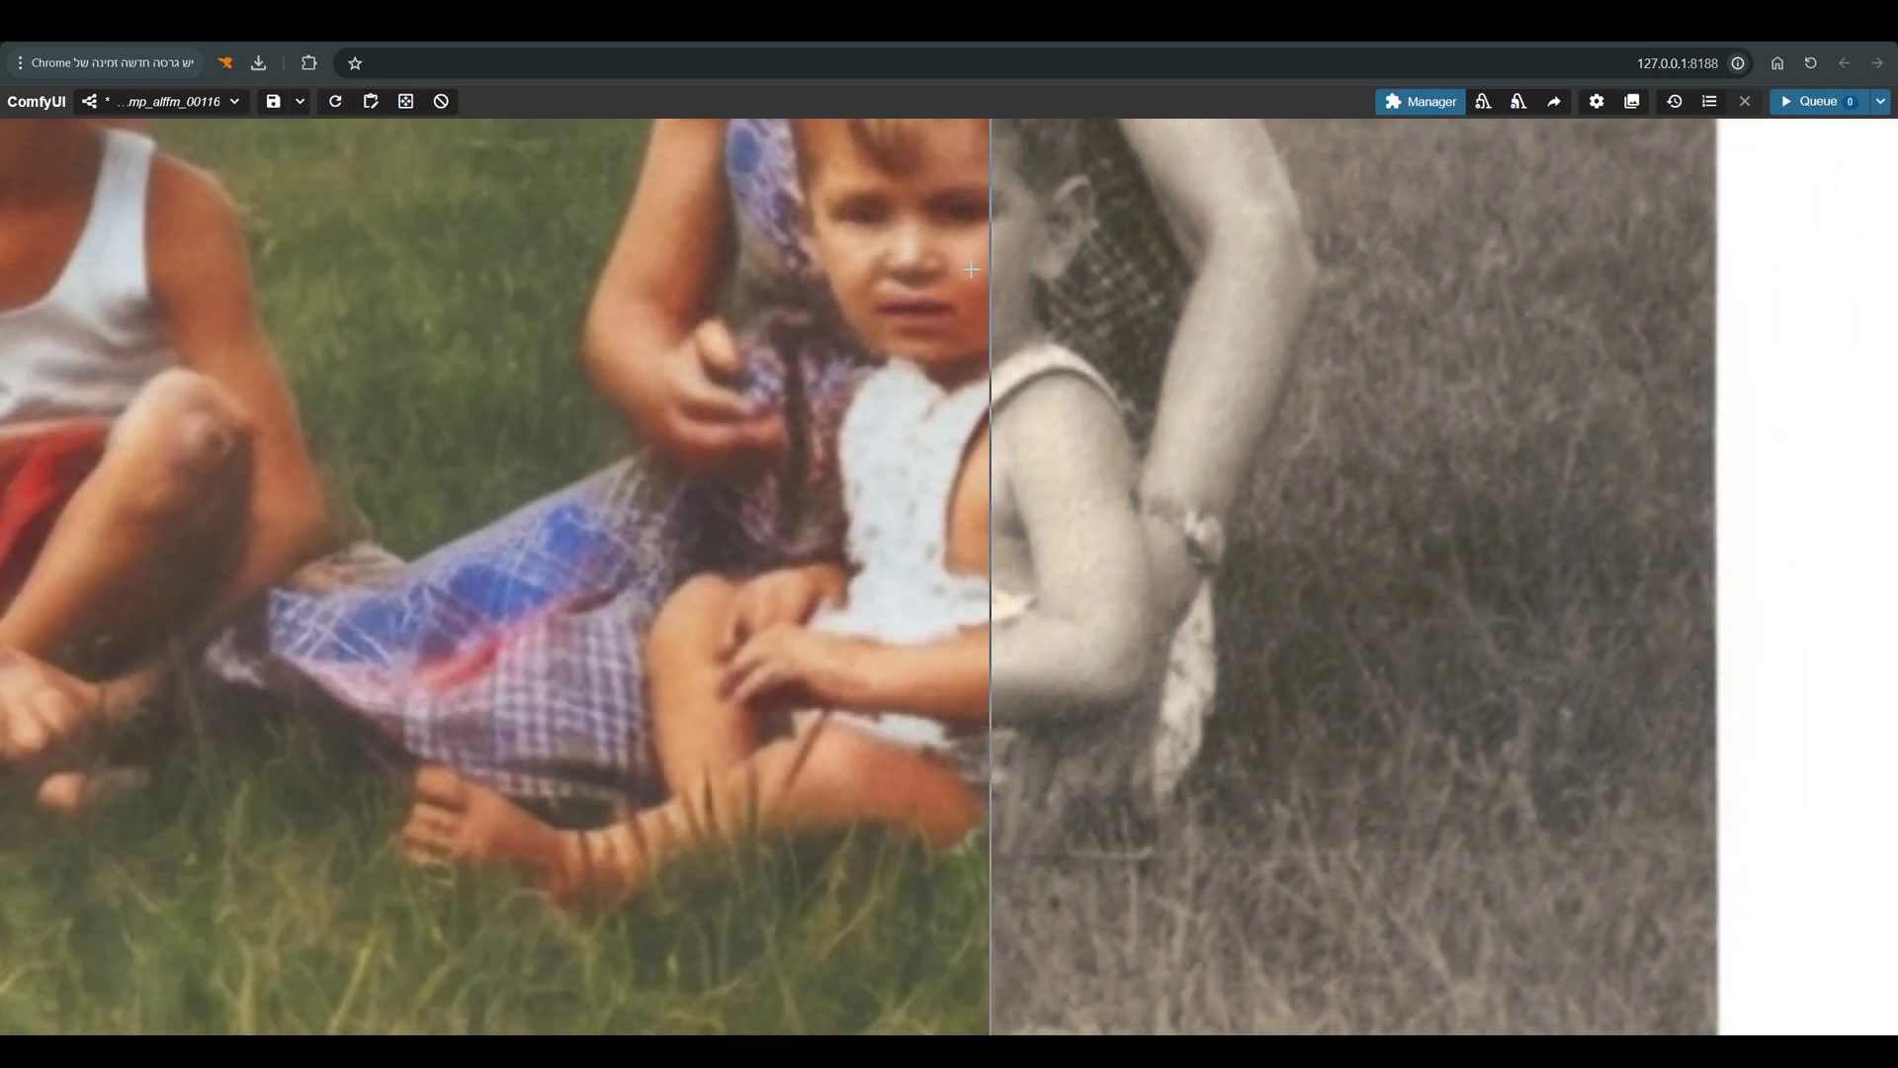
{"action": "scroll", "coordinate": [895, 286], "scroll_direction": "up", "scroll_amount": 4}
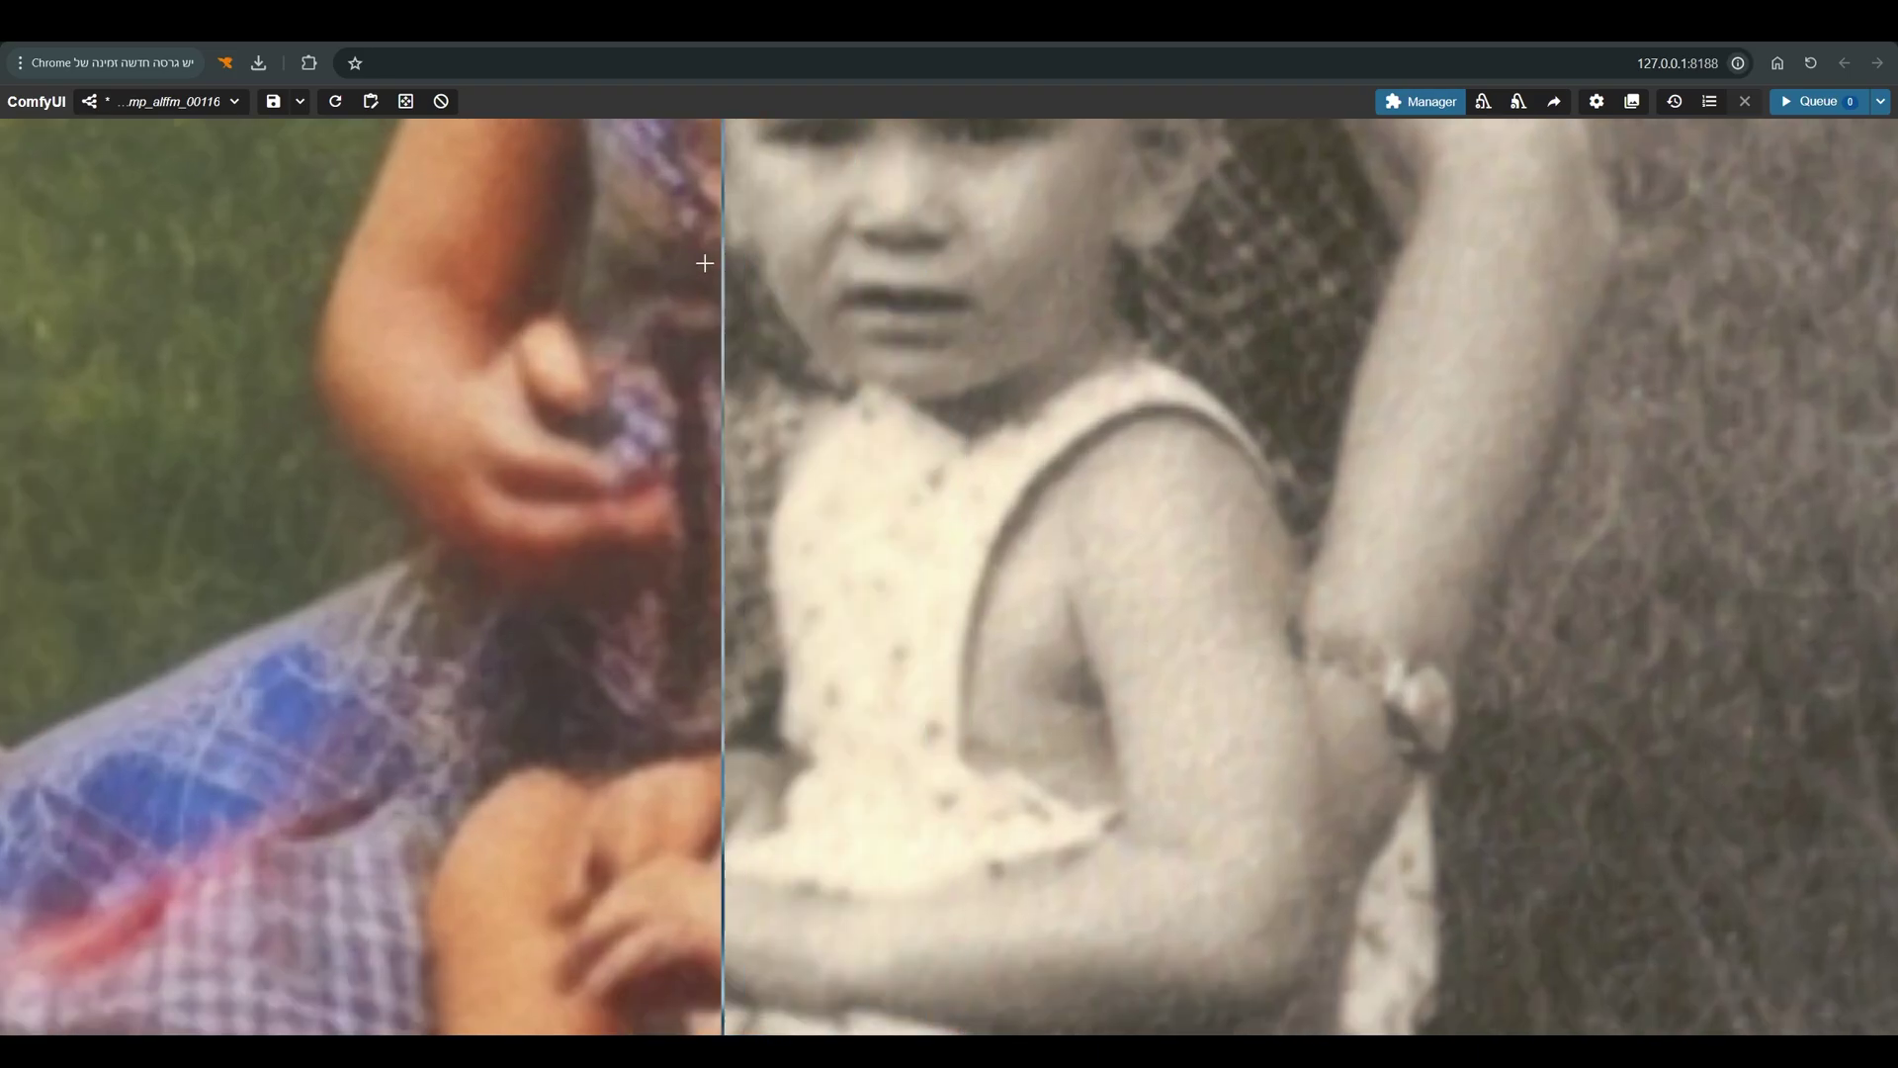
{"action": "scroll", "coordinate": [895, 304], "scroll_direction": "down", "scroll_amount": 7}
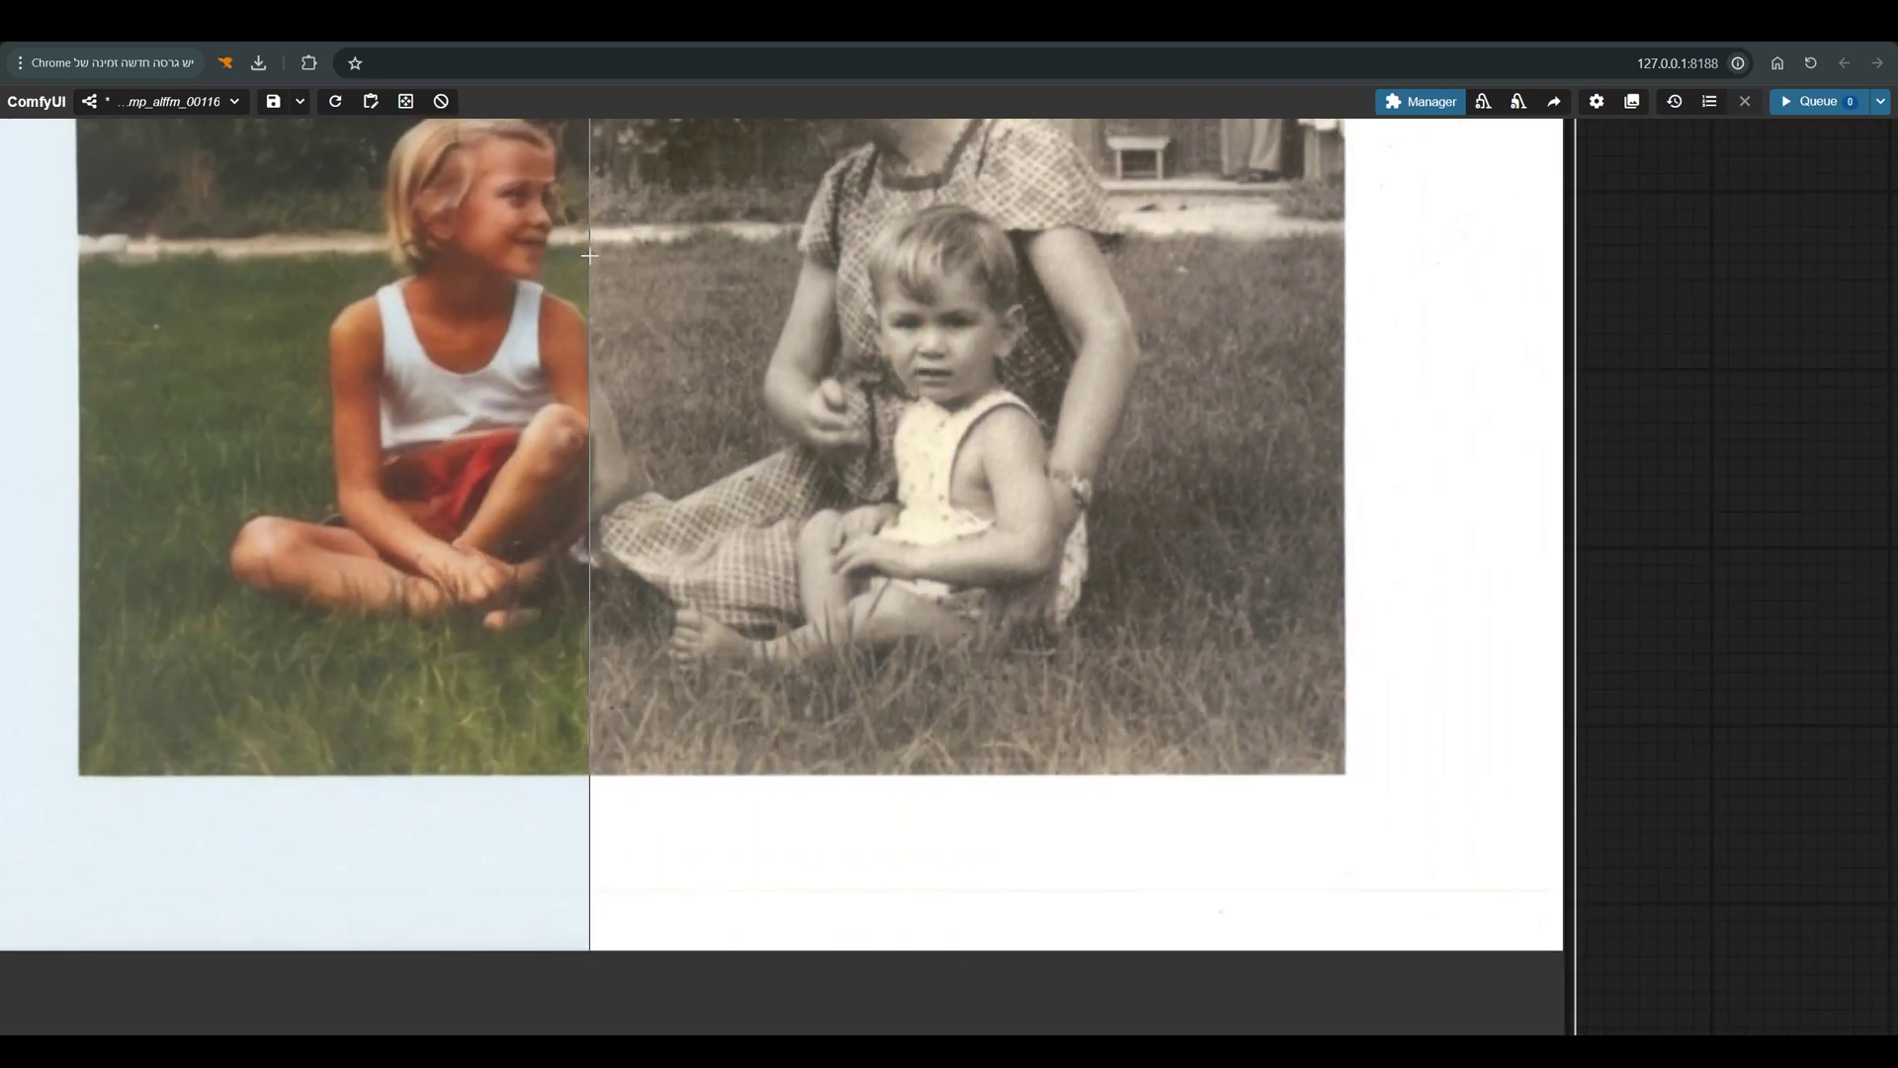
{"action": "scroll", "coordinate": [534, 180], "scroll_direction": "up", "scroll_amount": 3}
{"action": "scroll", "coordinate": [534, 179], "scroll_direction": "up", "scroll_amount": 2}
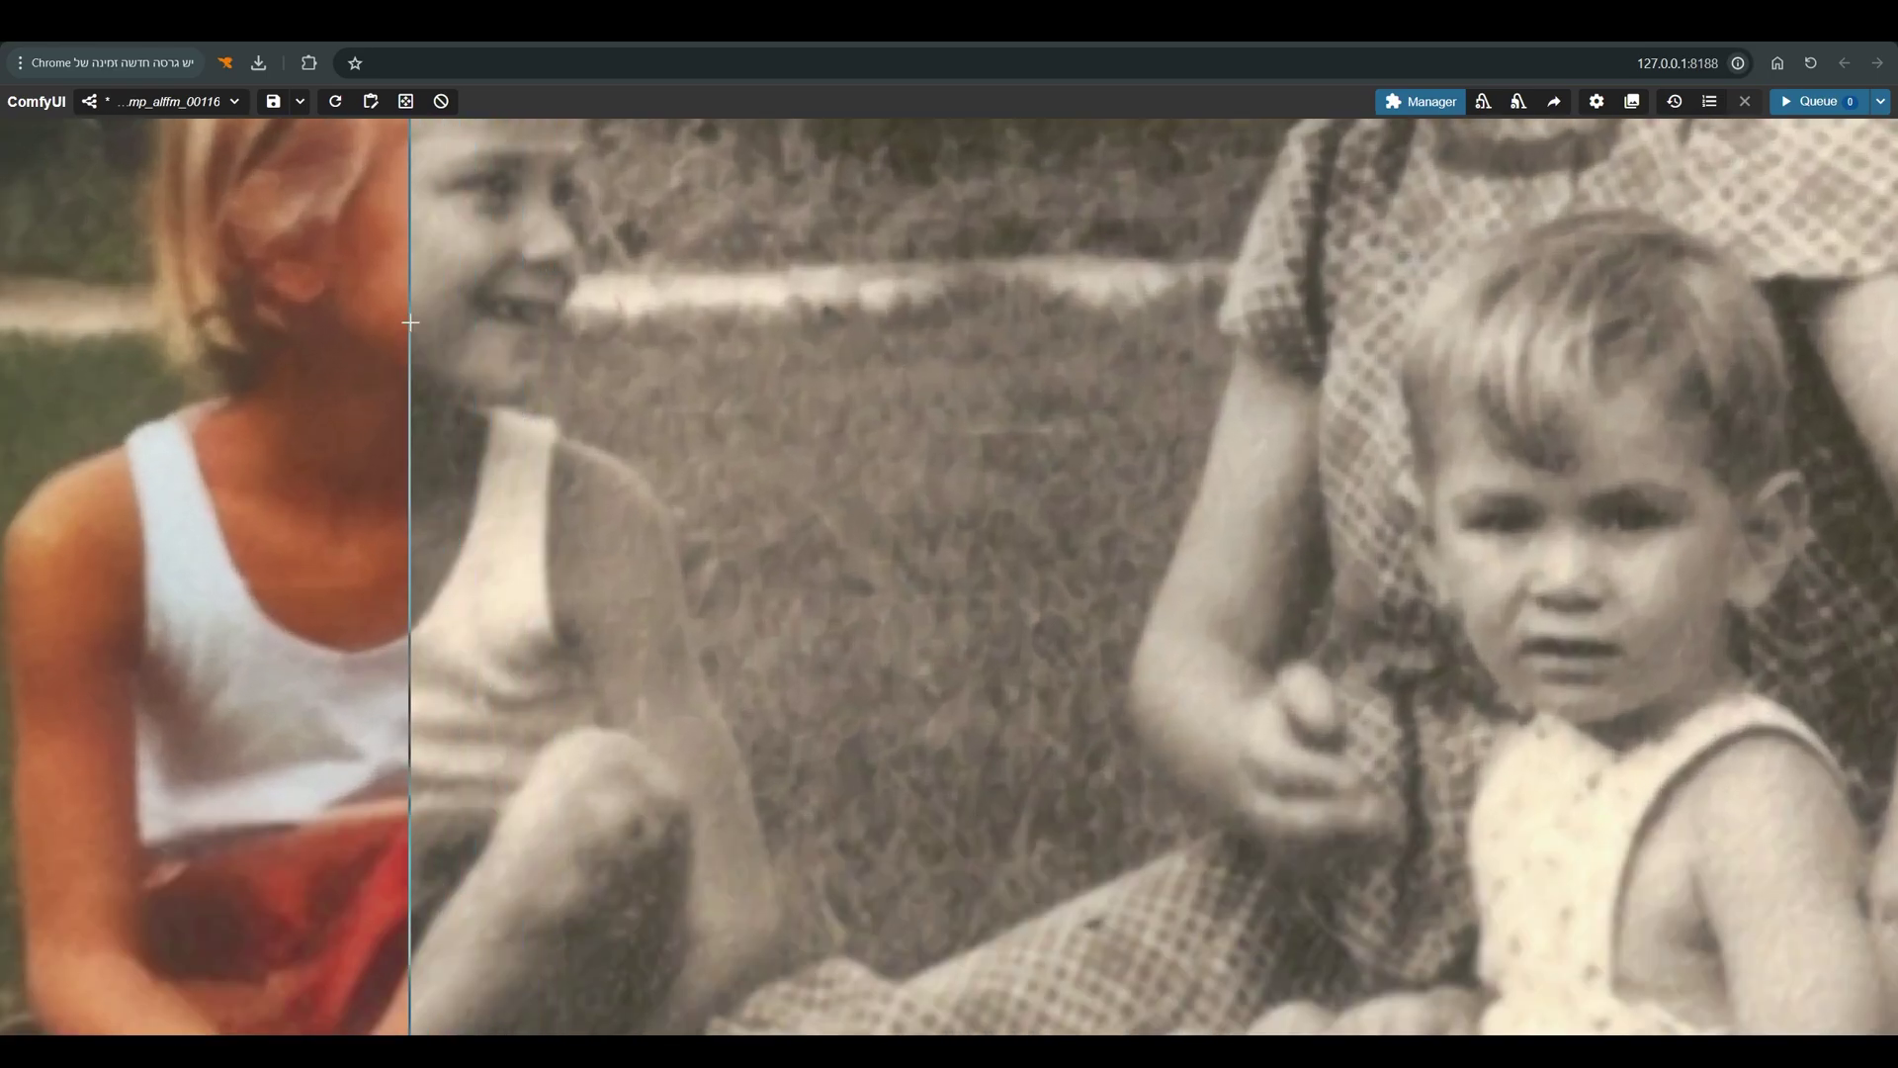
{"action": "scroll", "coordinate": [534, 272], "scroll_direction": "down", "scroll_amount": 6}
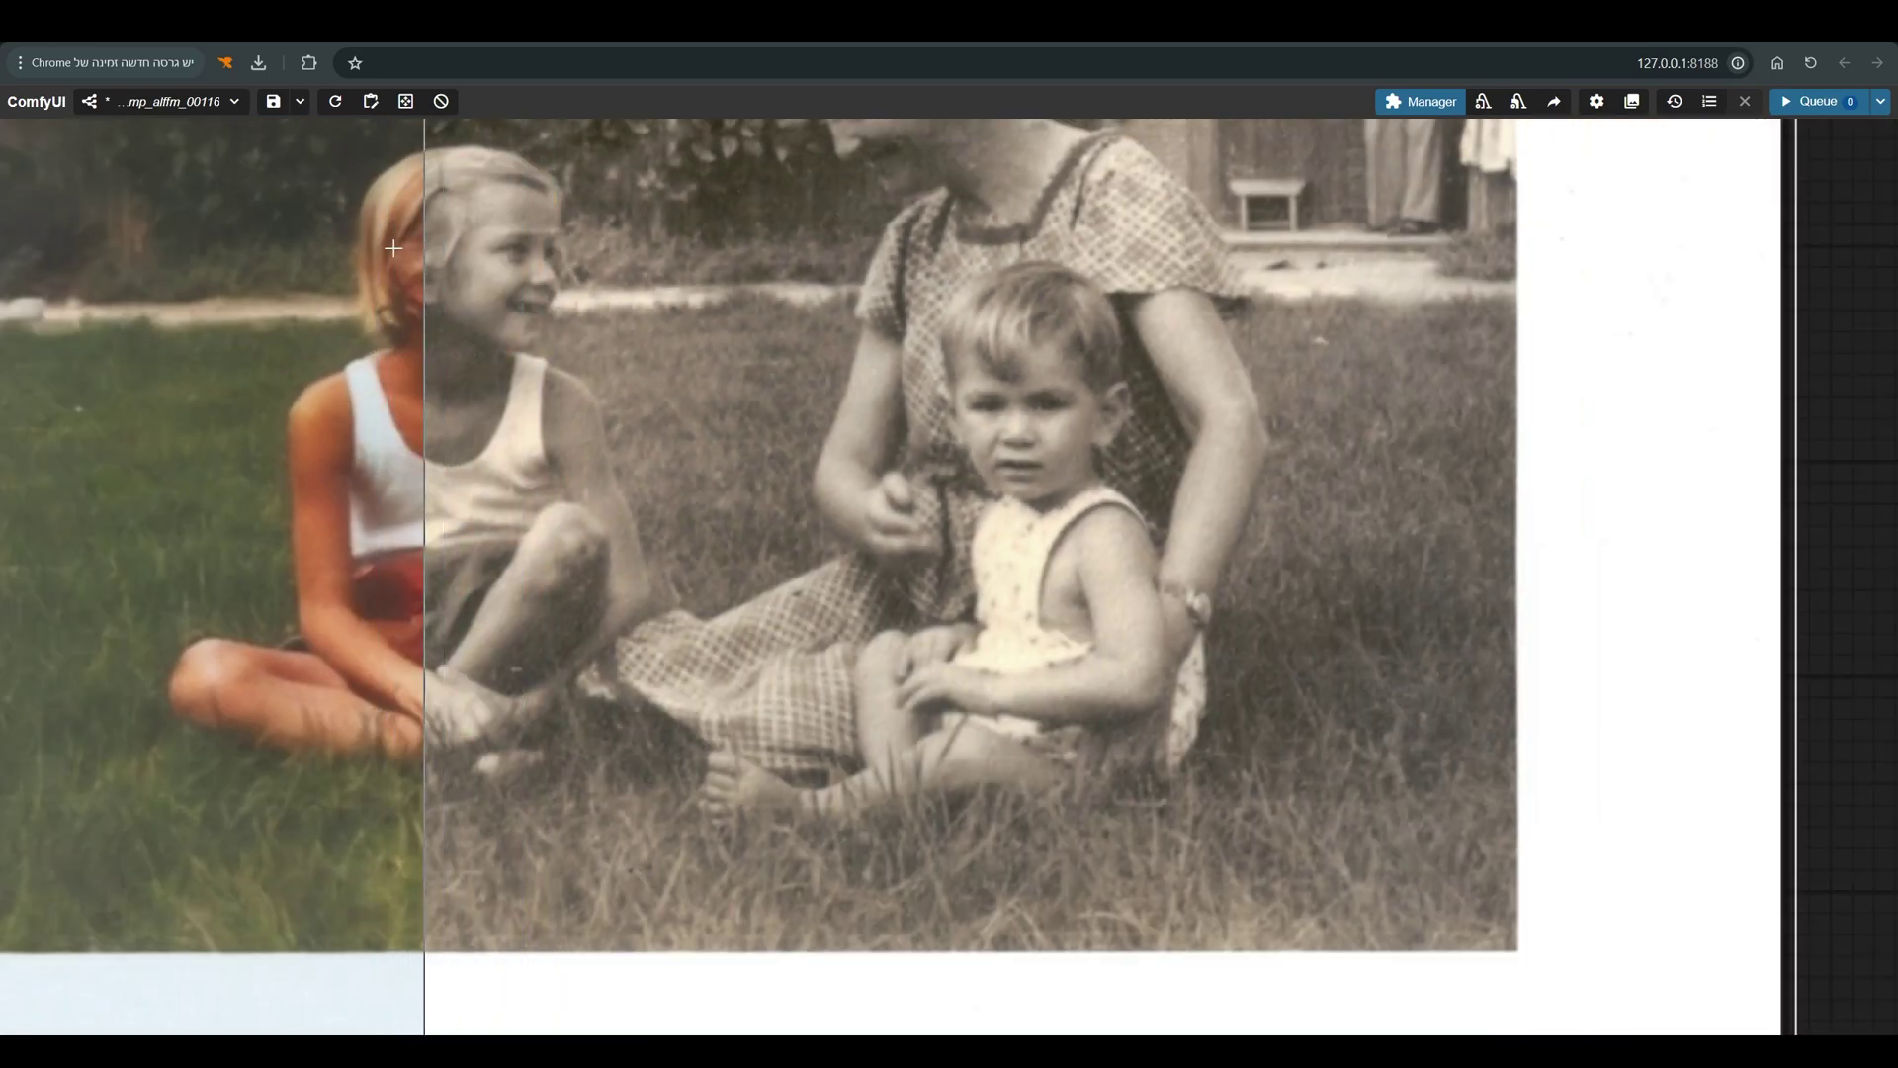
{"action": "scroll", "coordinate": [554, 259], "scroll_direction": "down", "scroll_amount": 2}
- Reposition the Image Blending Mode node and the second image comparer up and to the left
{"action": "scroll", "coordinate": [555, 259], "scroll_direction": "down", "scroll_amount": 5}
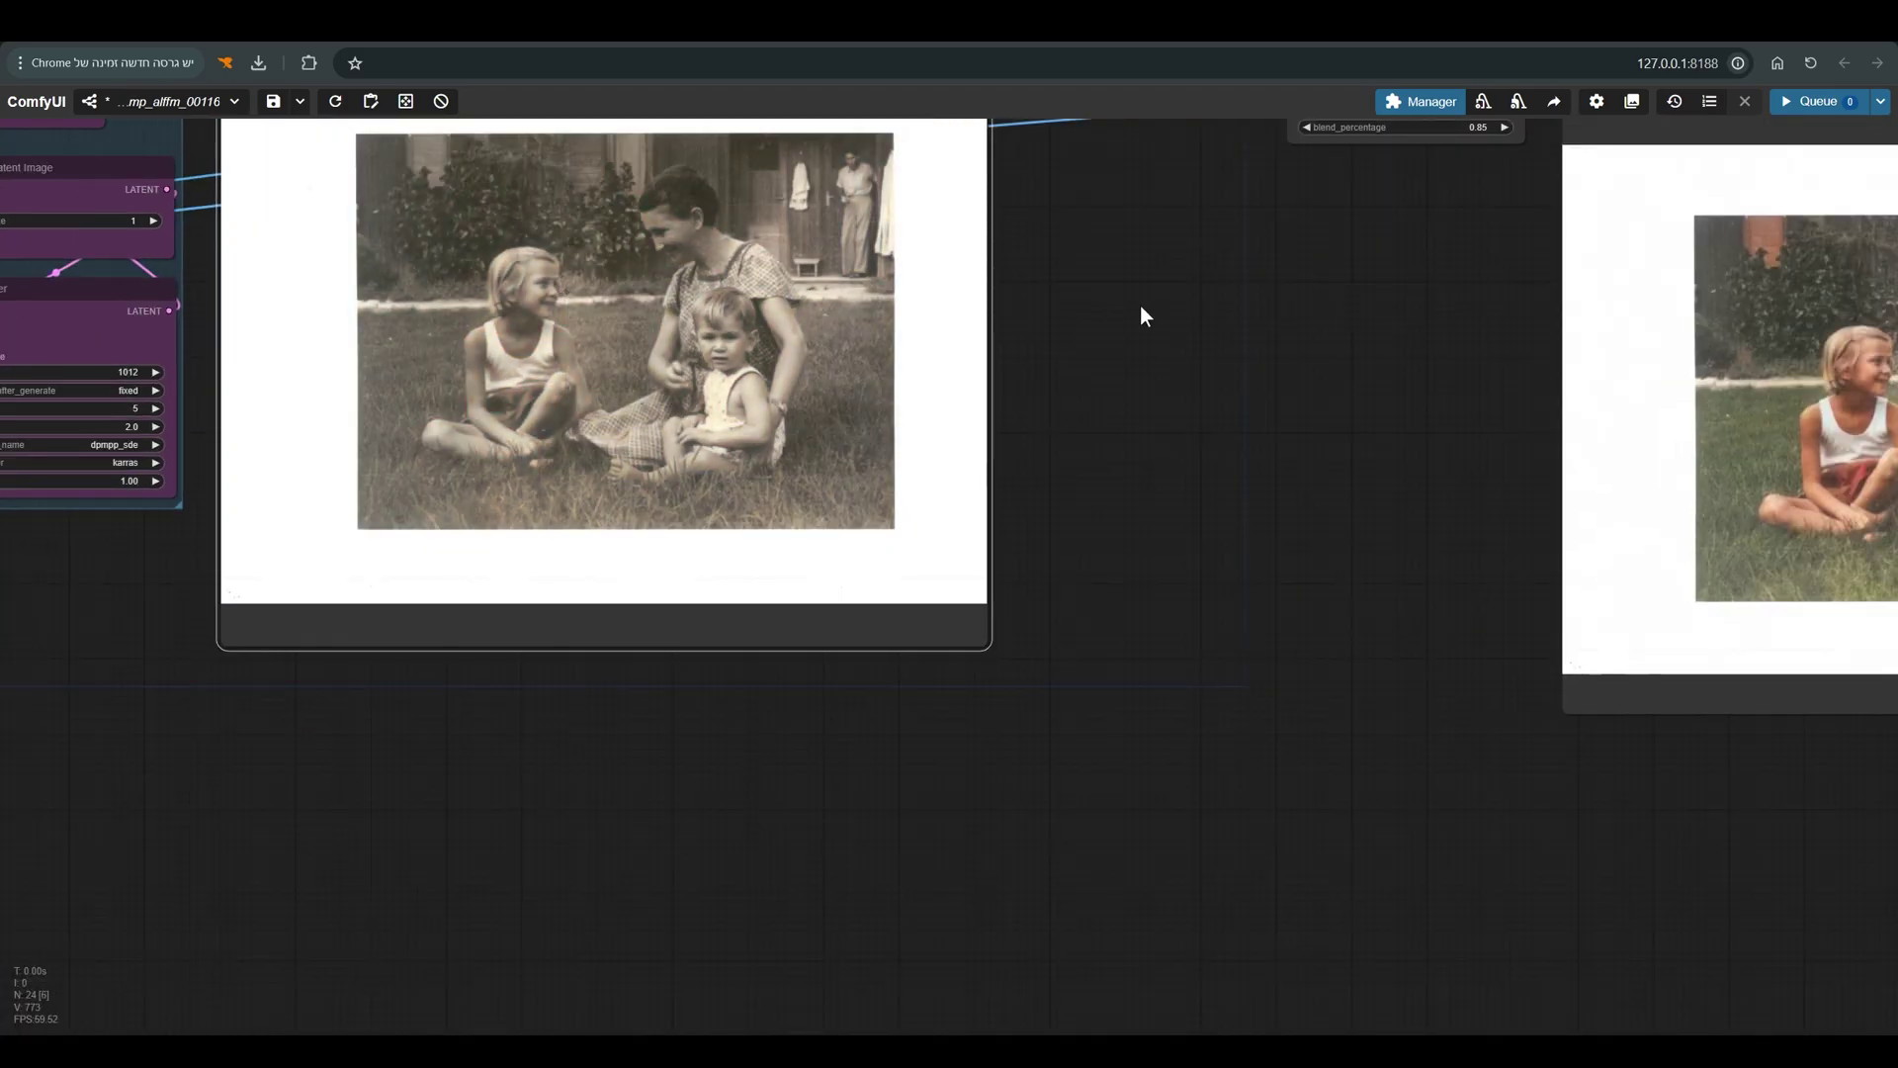
{"action": "scroll", "coordinate": [1231, 475], "scroll_direction": "down", "scroll_amount": 3}
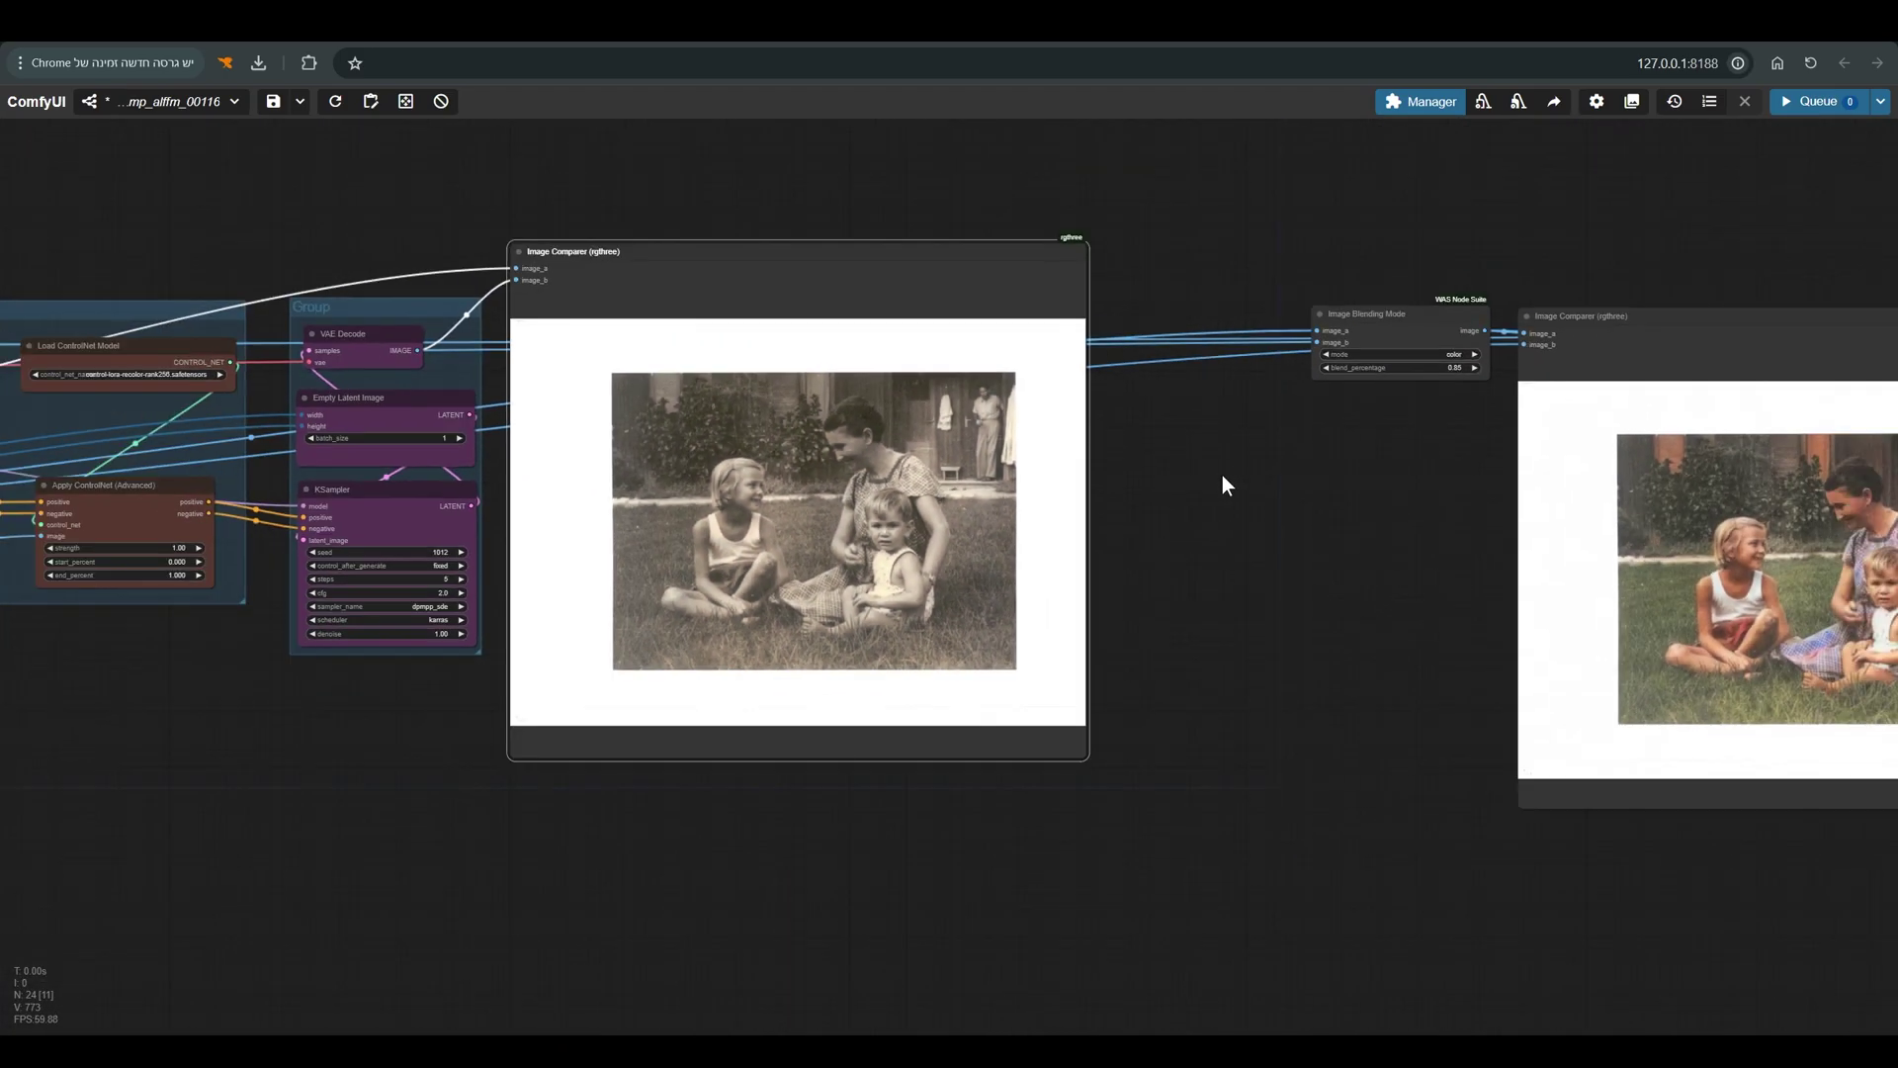
{"action": "left_click_drag", "start_coordinate": [1396, 323], "coordinate": [1248, 262]}
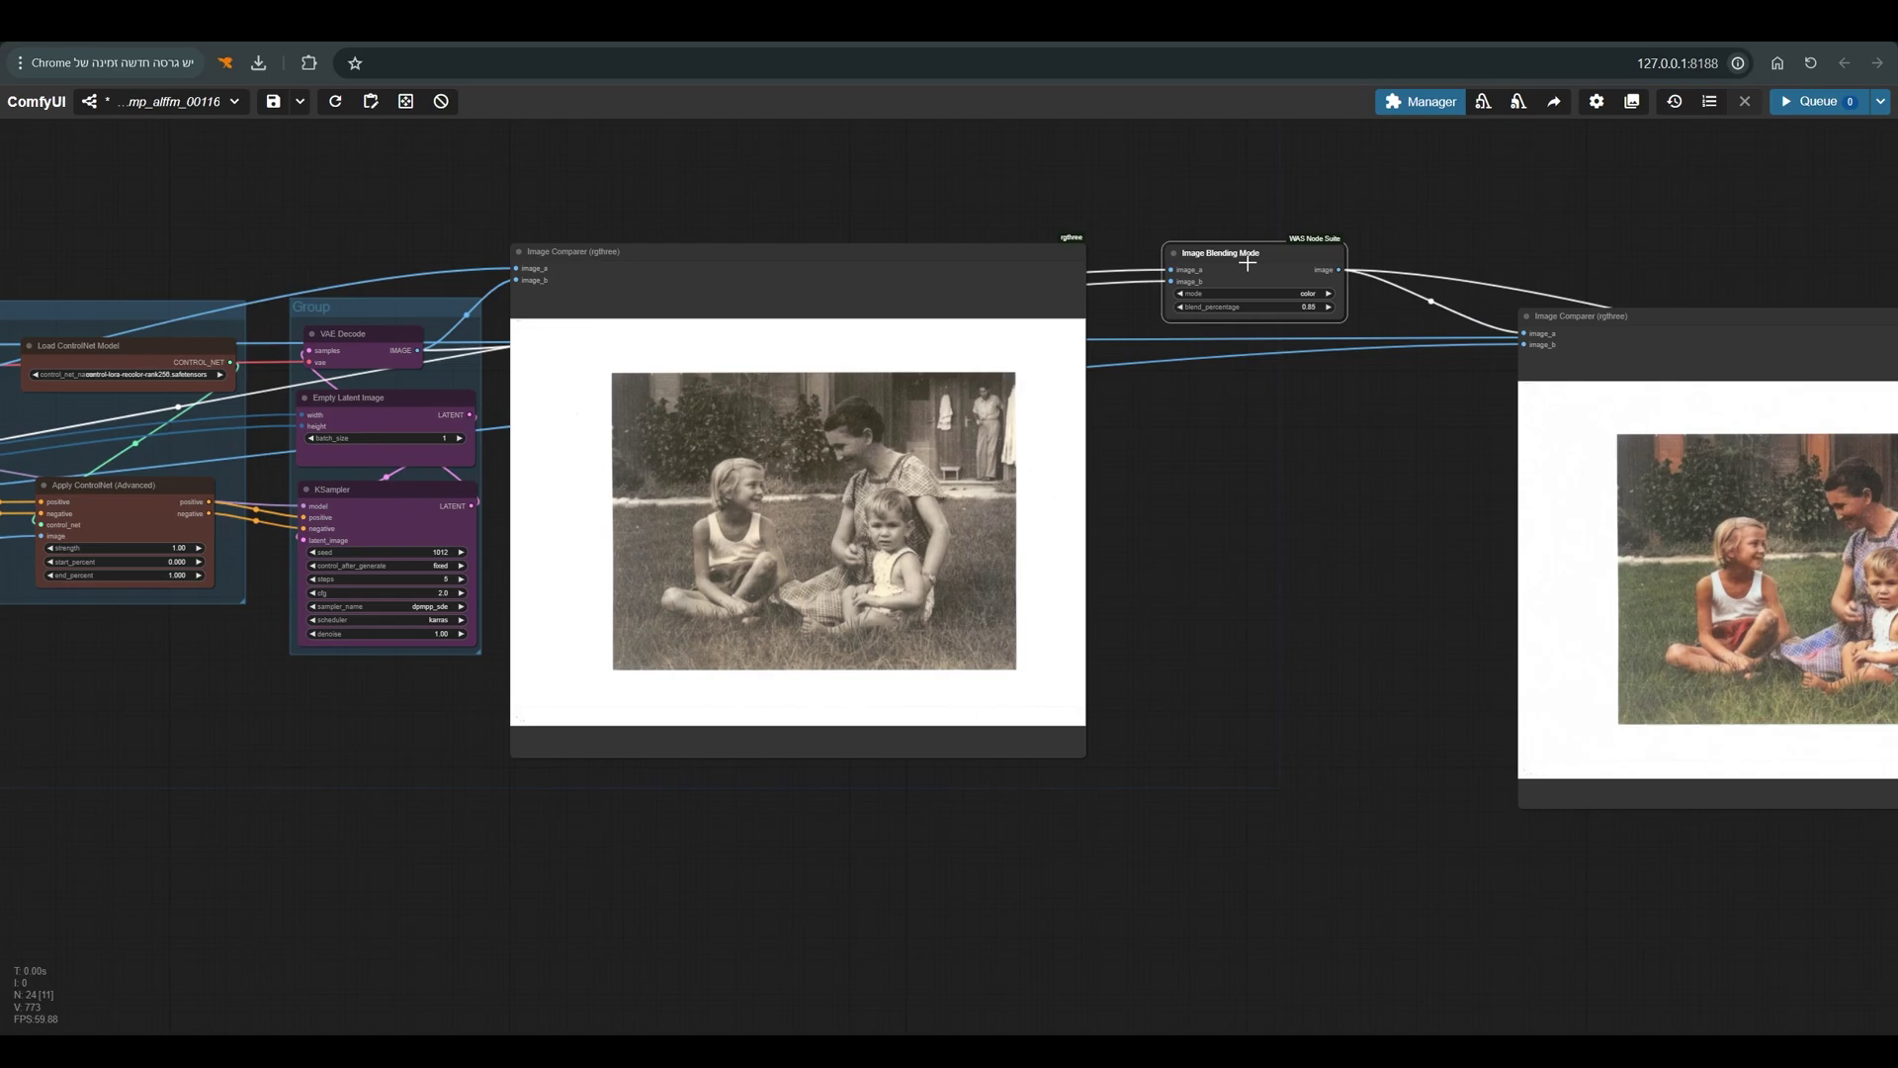
{"action": "left_click_drag", "start_coordinate": [1325, 405], "coordinate": [883, 457]}
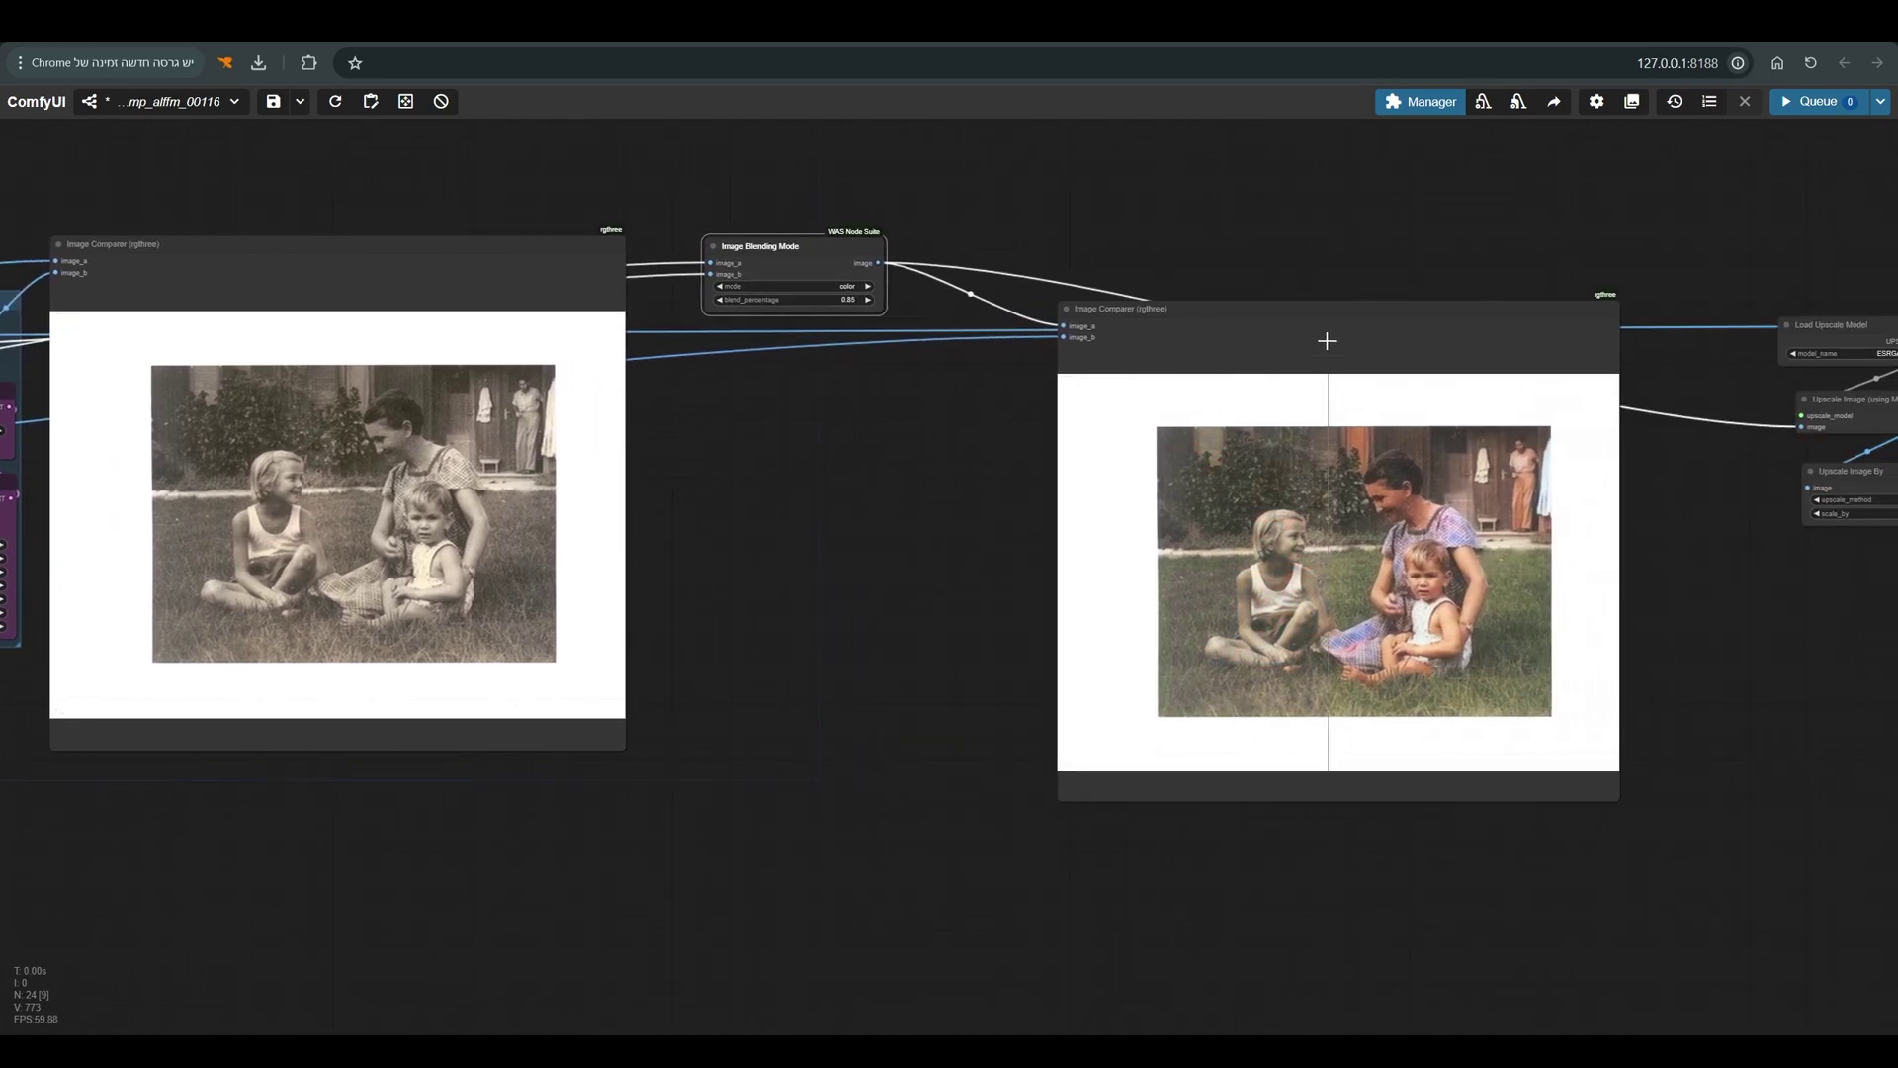
{"action": "left_click_drag", "start_coordinate": [1327, 340], "coordinate": [1255, 277]}
{"action": "scroll", "coordinate": [593, 259], "scroll_direction": "up", "scroll_amount": 6}
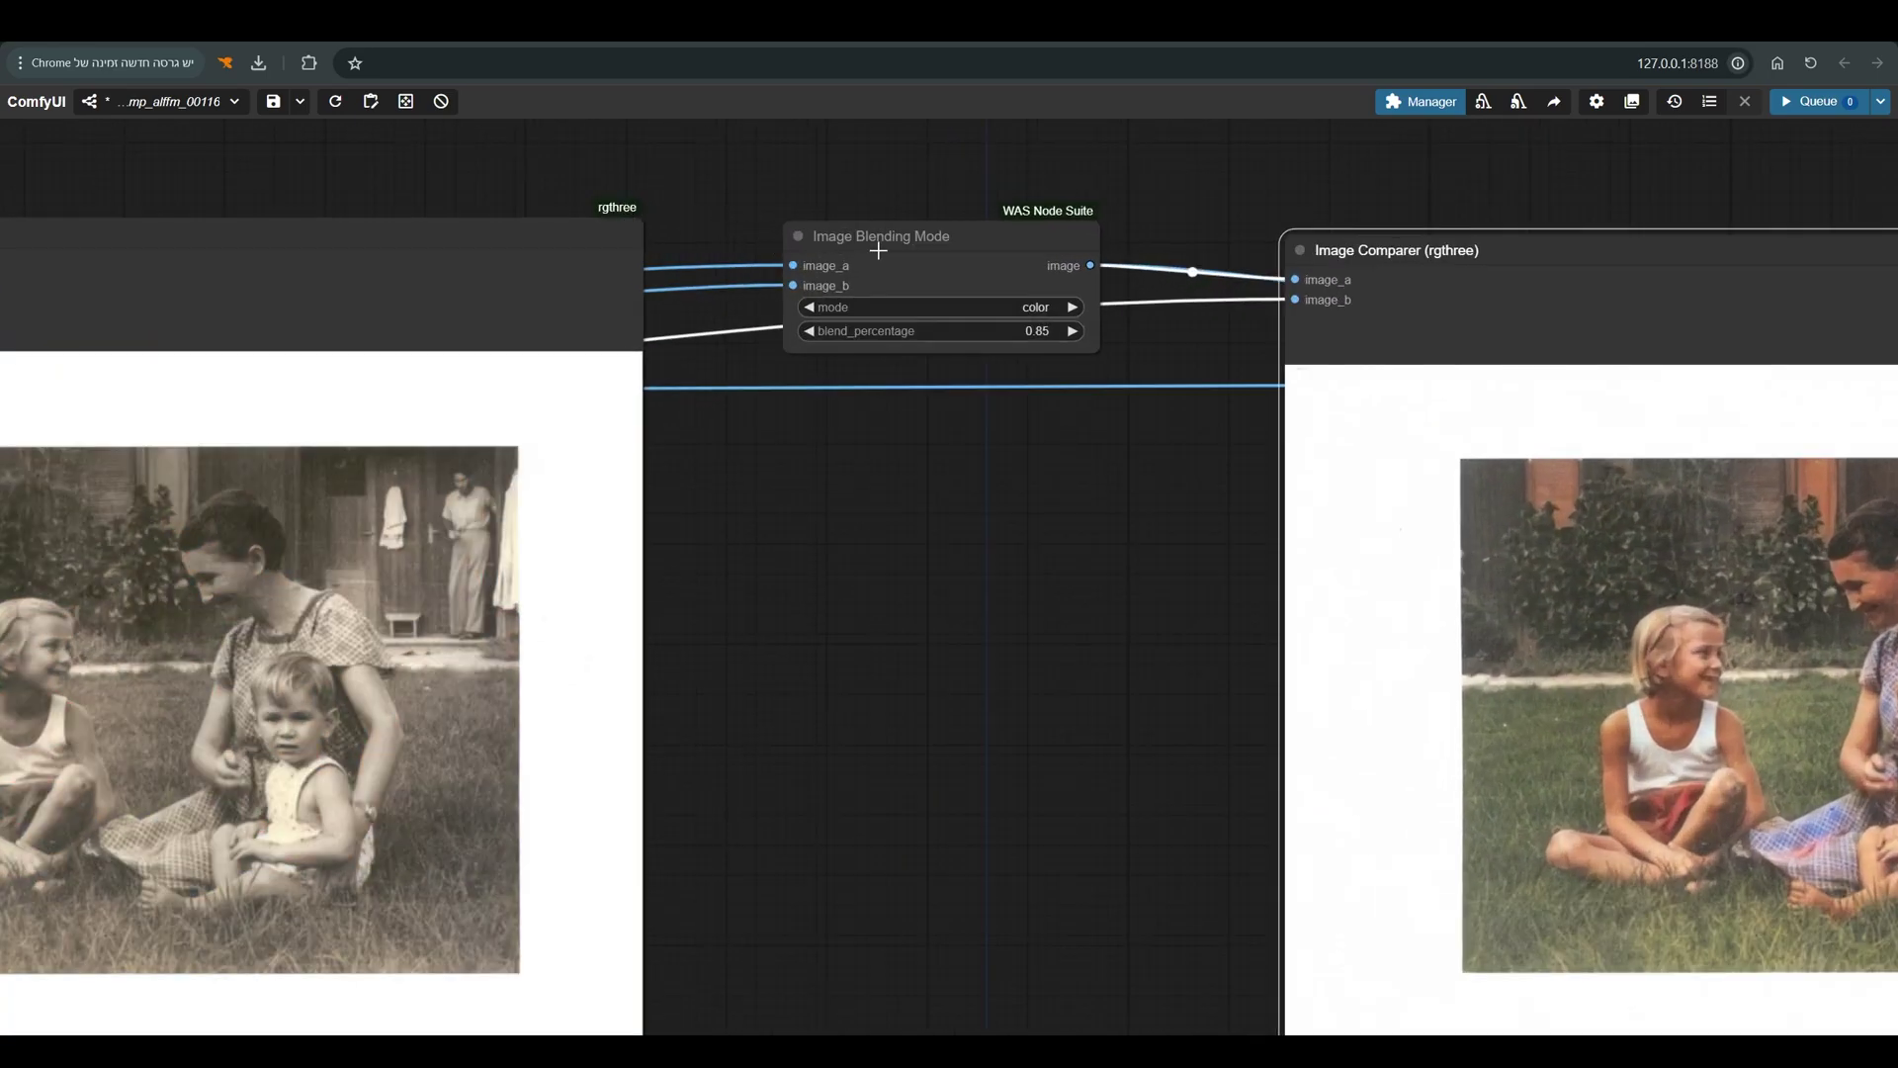
{"action": "left_click_drag", "start_coordinate": [926, 248], "coordinate": [889, 238]}
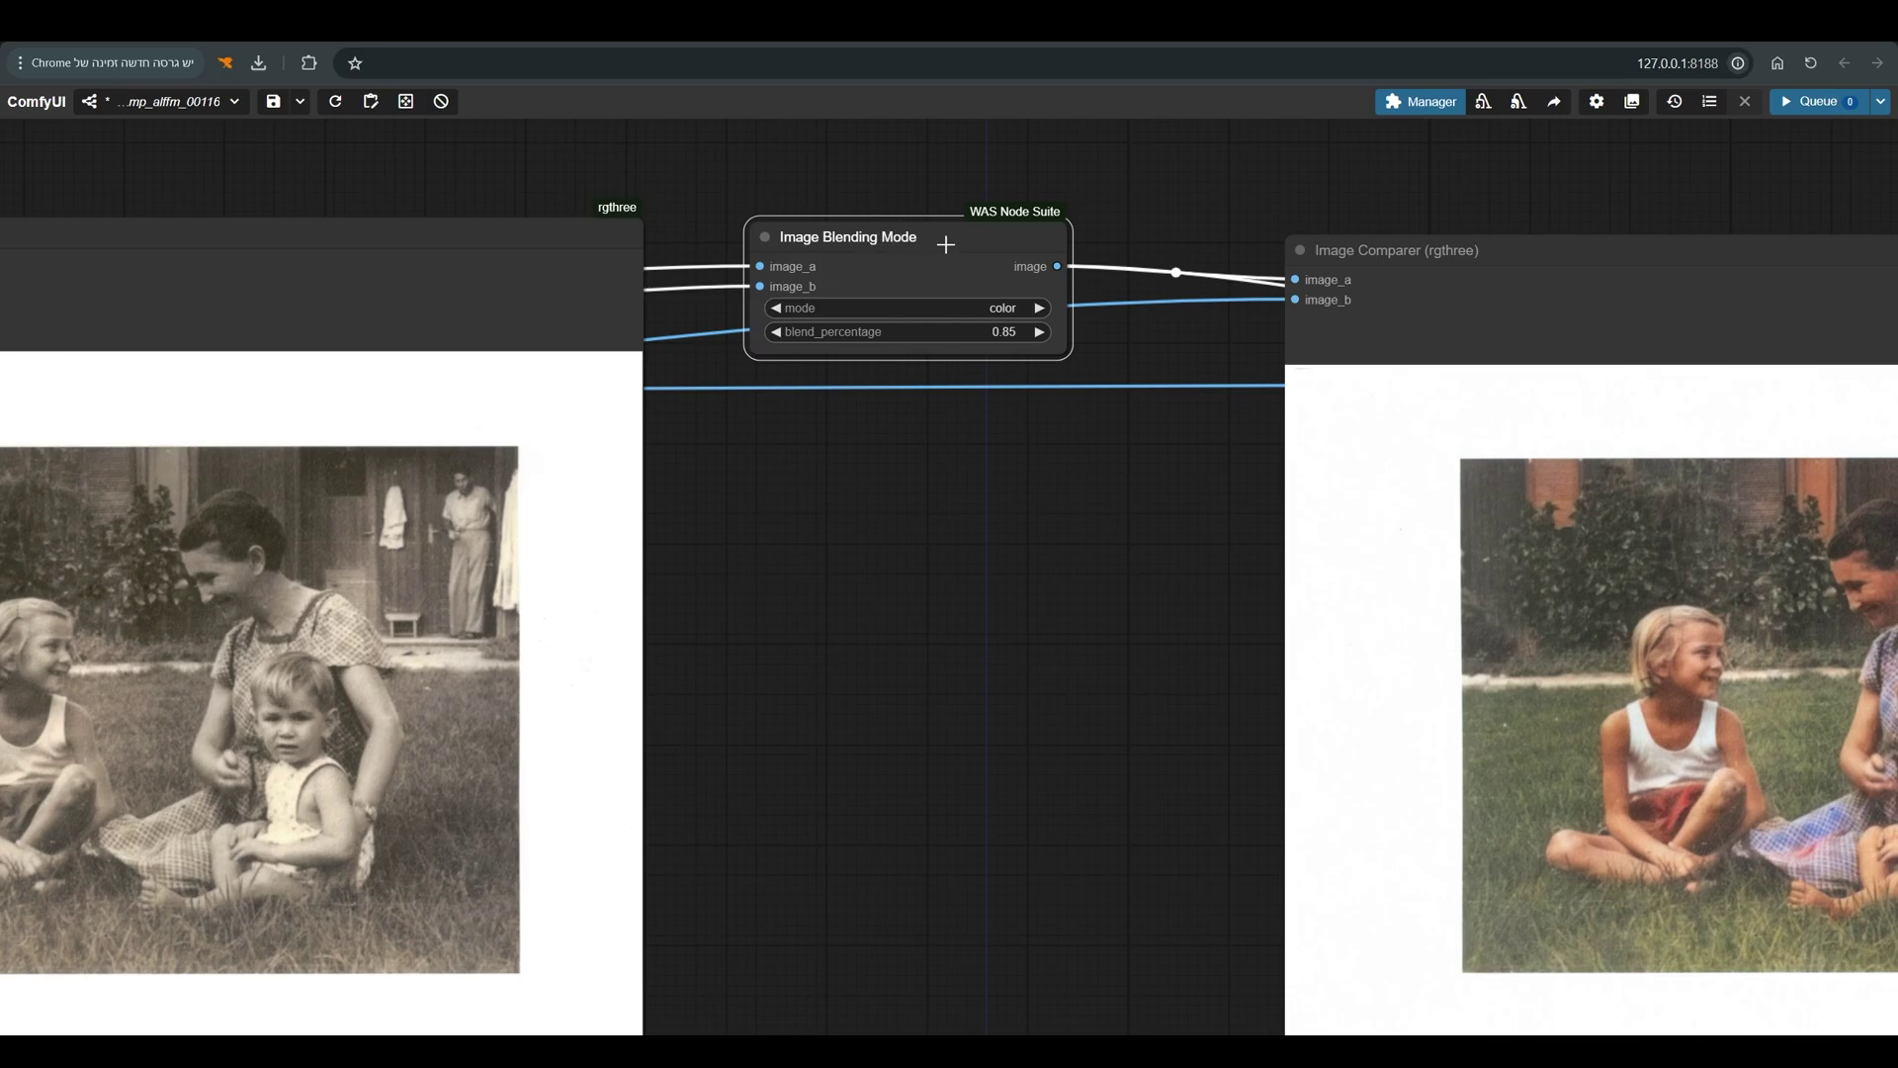
- Set the Image Blending Mode node's mode to color at 0.85 blend percentage
{"action": "scroll", "coordinate": [934, 376], "scroll_direction": "down", "scroll_amount": 4}
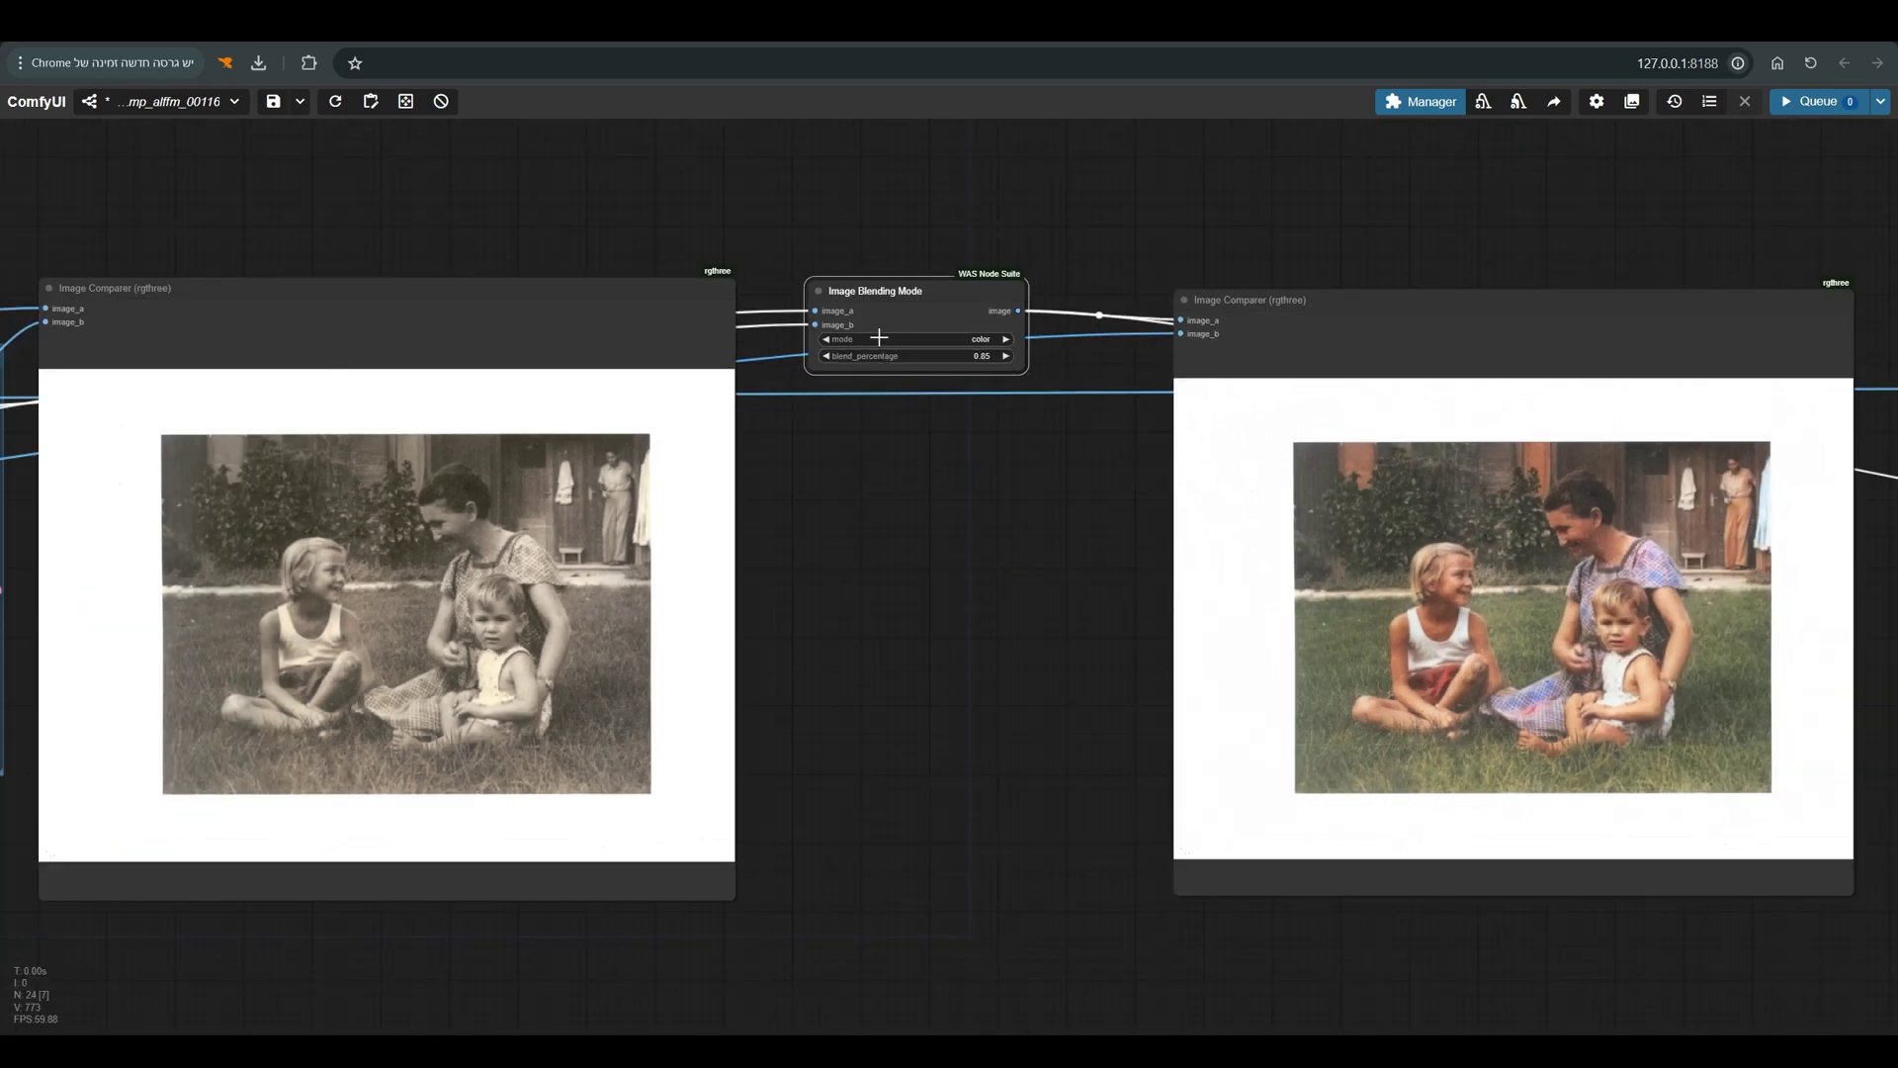
{"action": "left_click", "coordinate": [961, 336]}
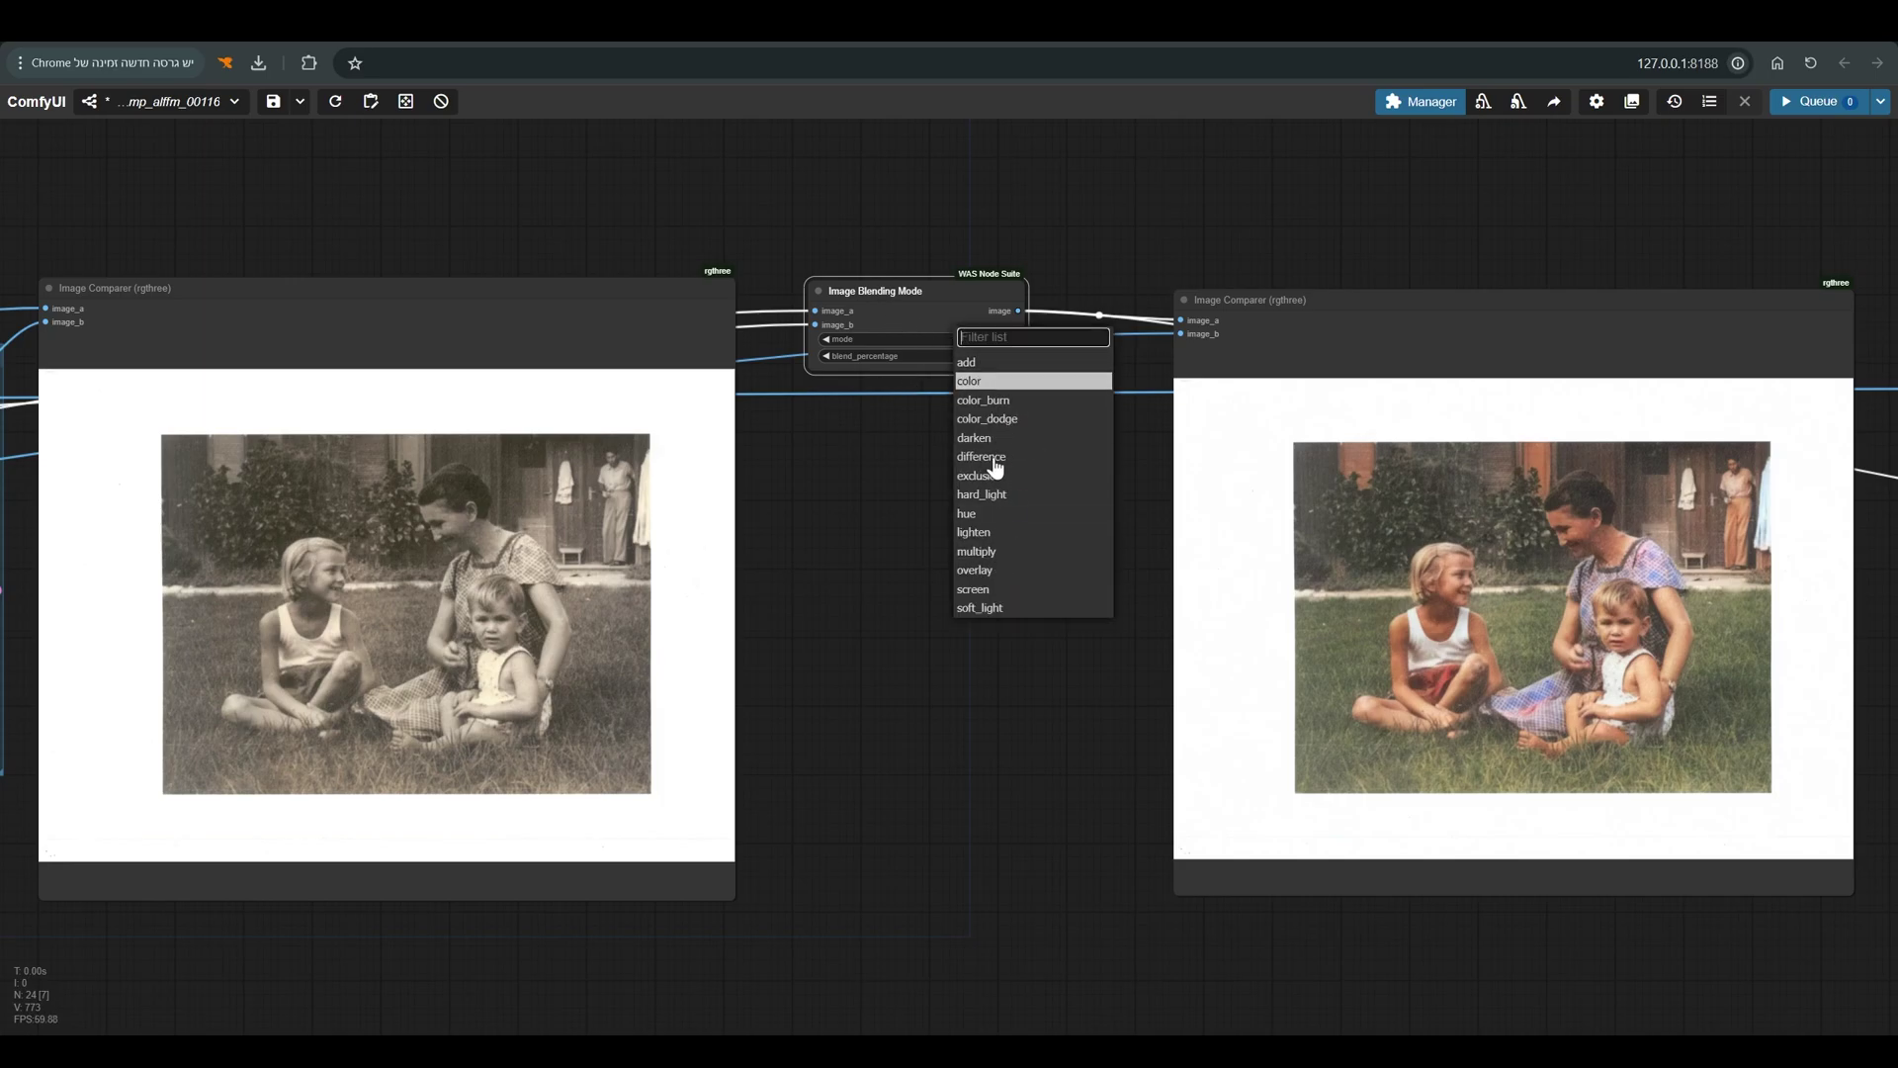
{"action": "left_click", "coordinate": [1008, 381]}
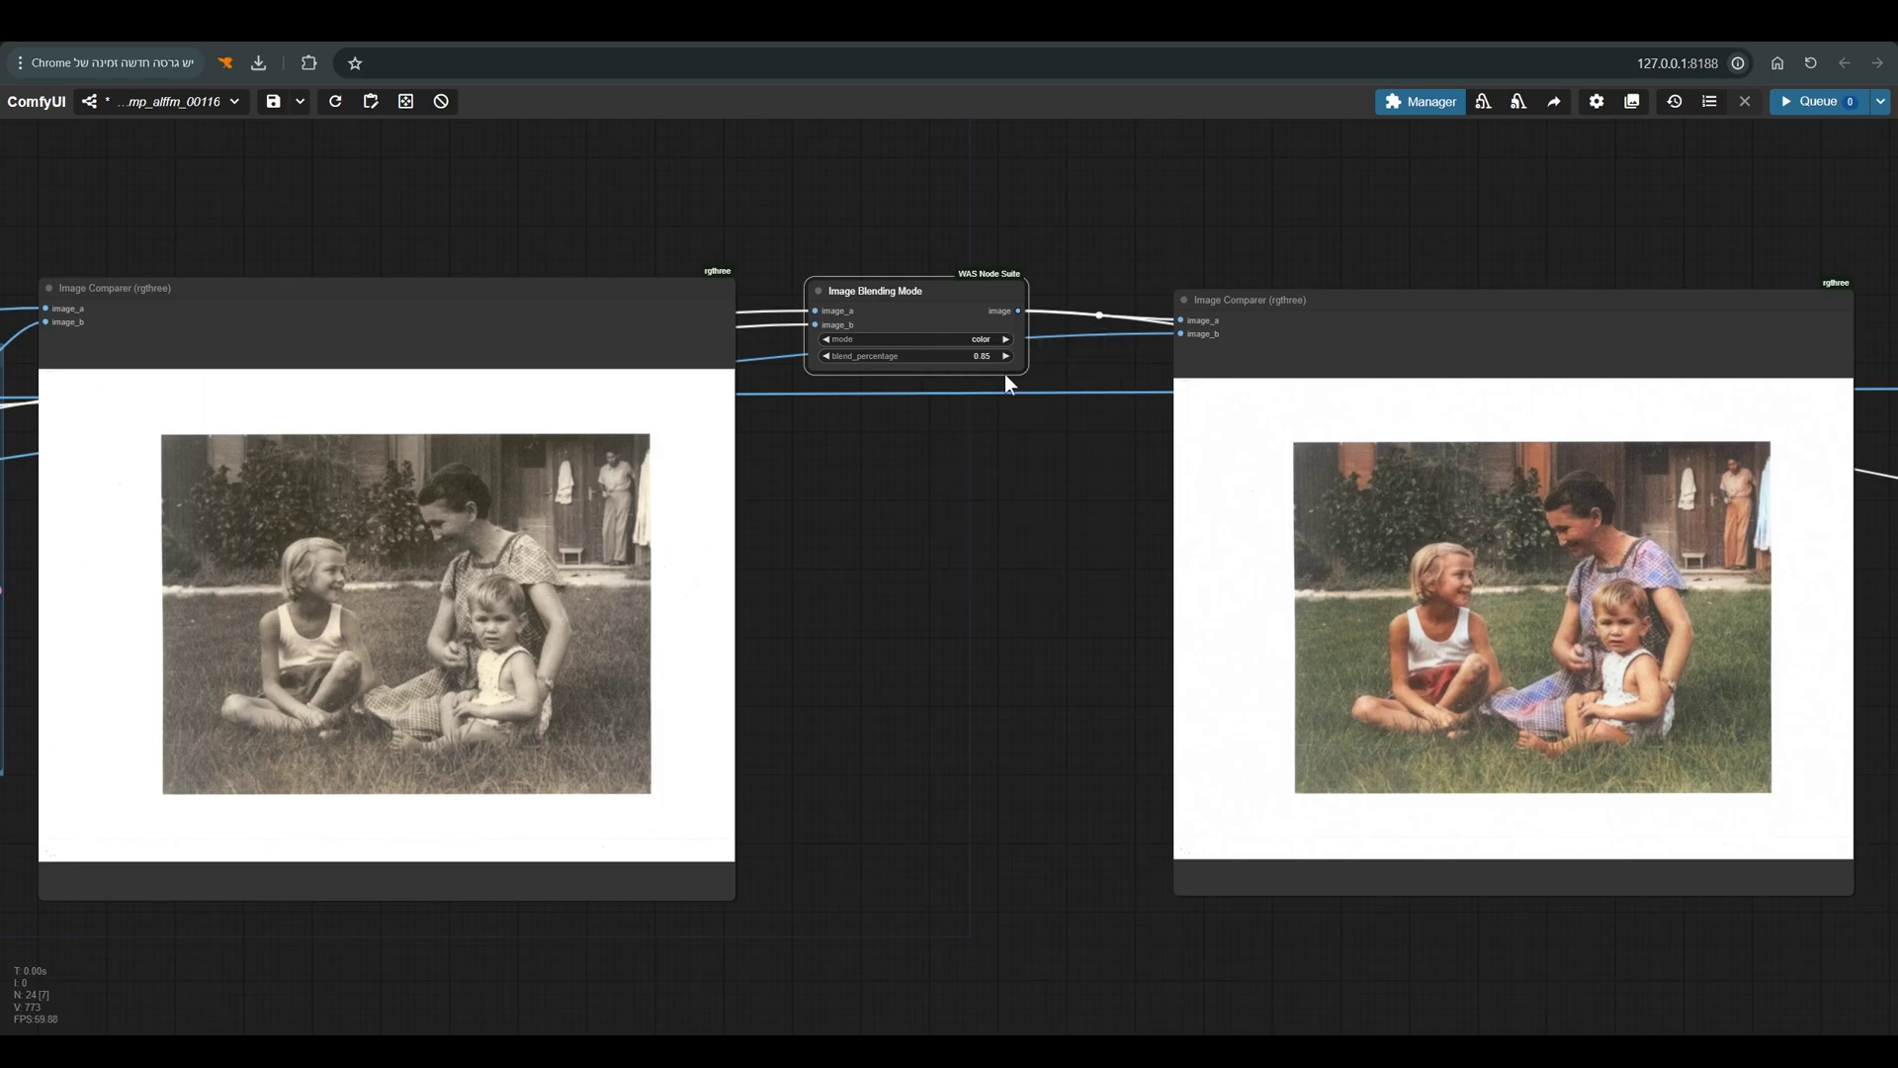
{"action": "scroll", "coordinate": [1200, 406], "scroll_direction": "down", "scroll_amount": 8}
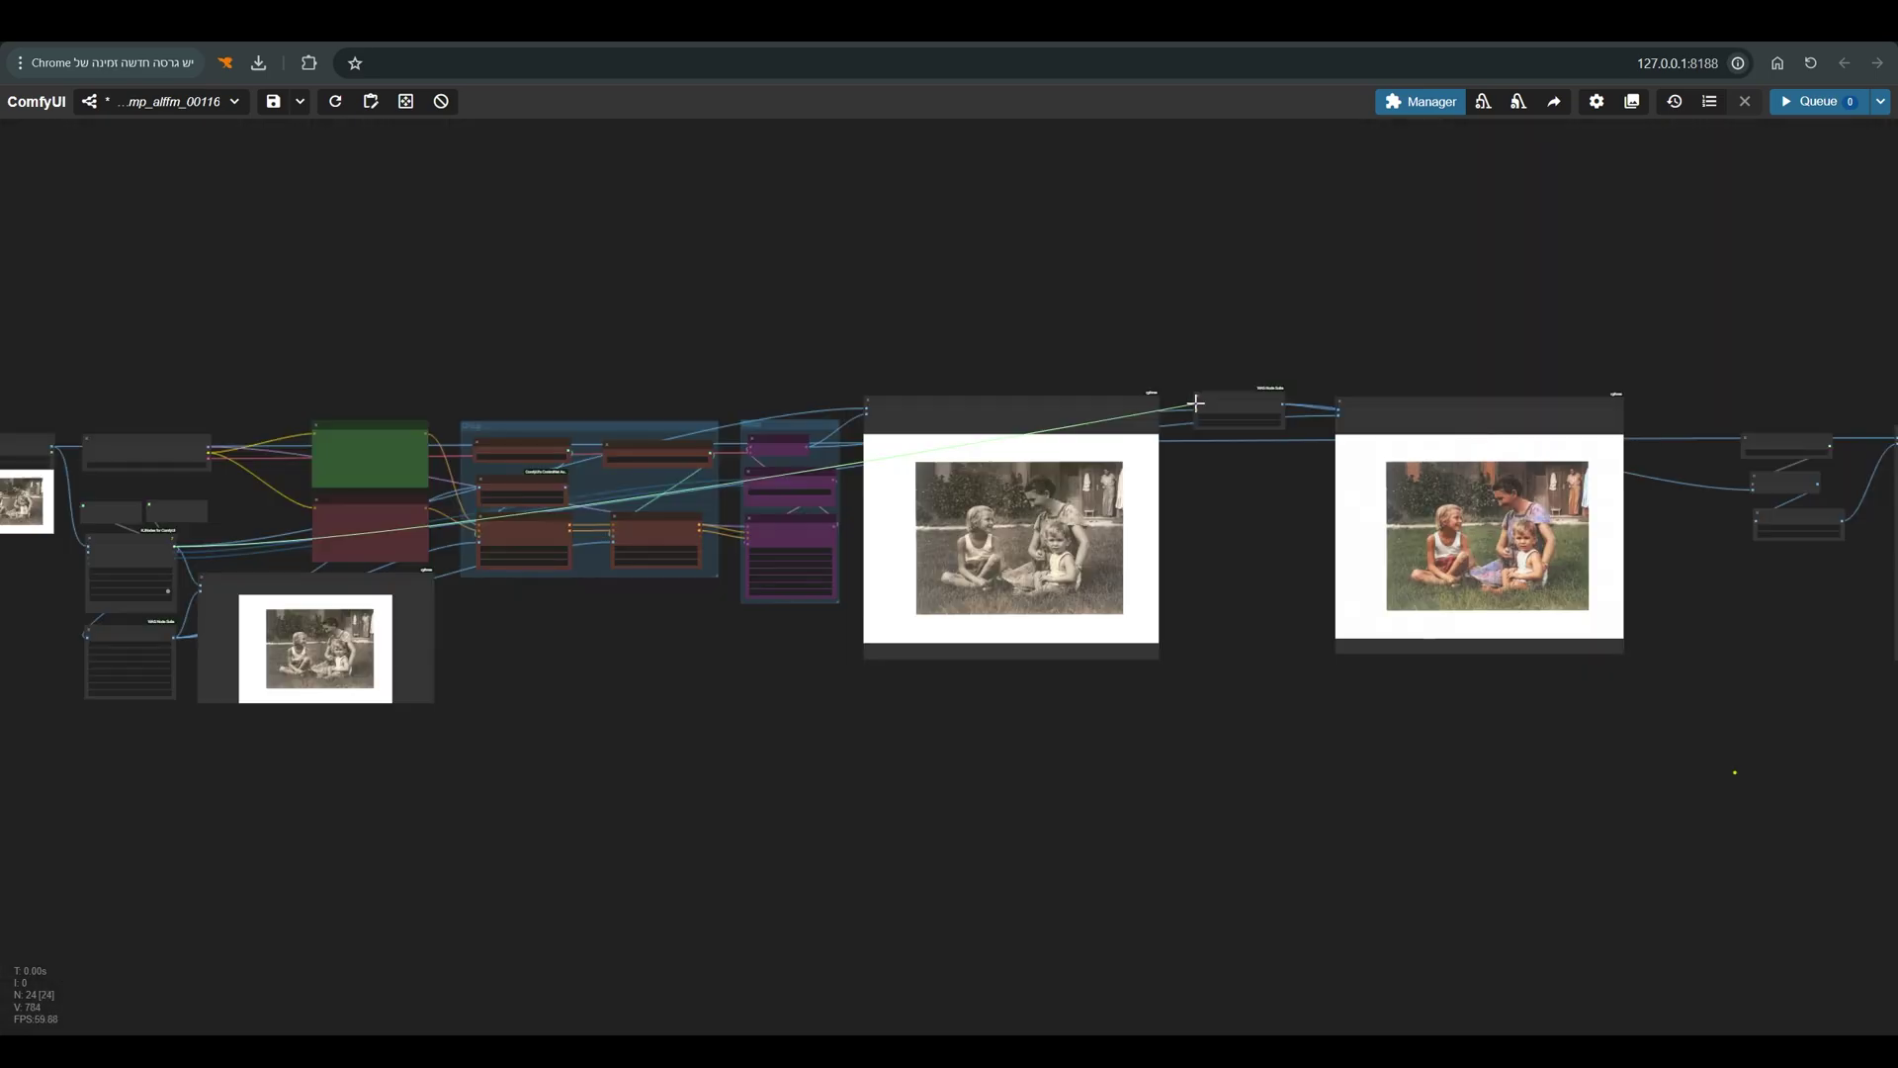
{"action": "scroll", "coordinate": [1197, 373], "scroll_direction": "up", "scroll_amount": 6}
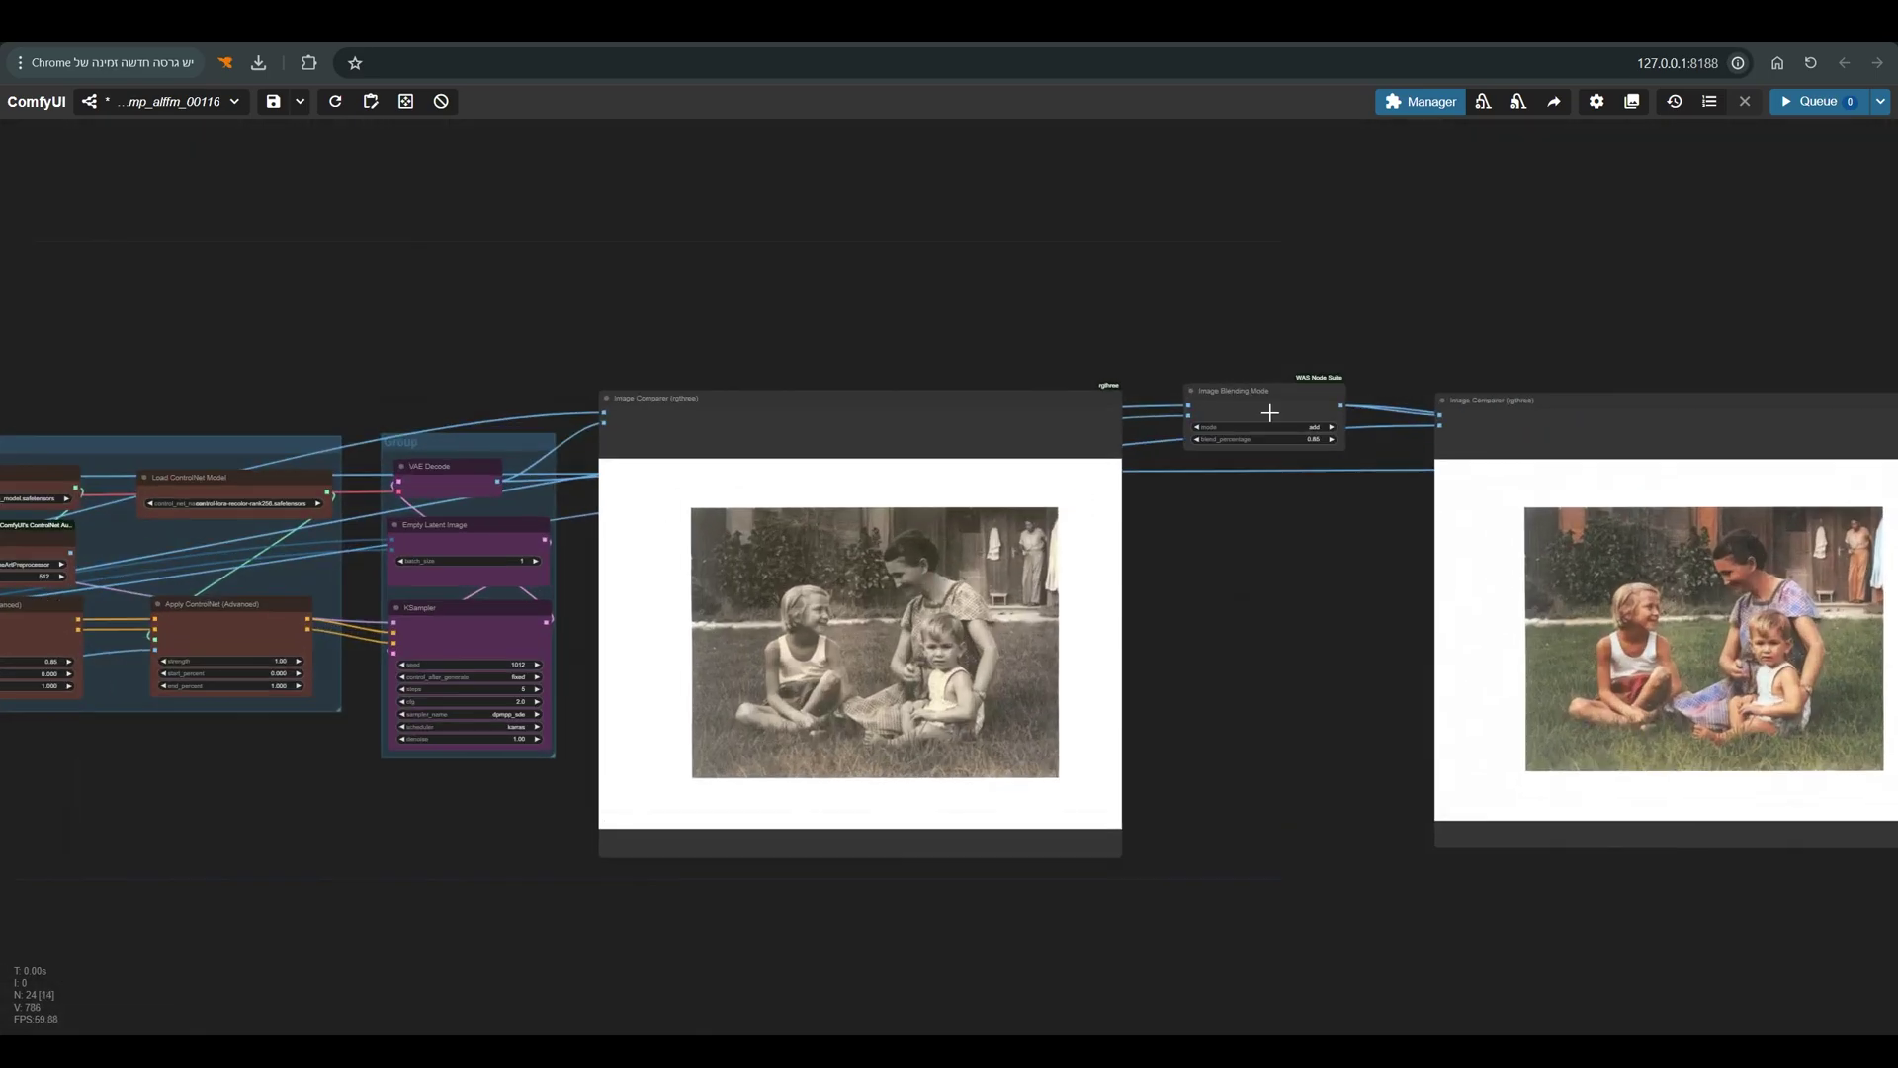
{"action": "scroll", "coordinate": [1423, 525], "scroll_direction": "up", "scroll_amount": 8}
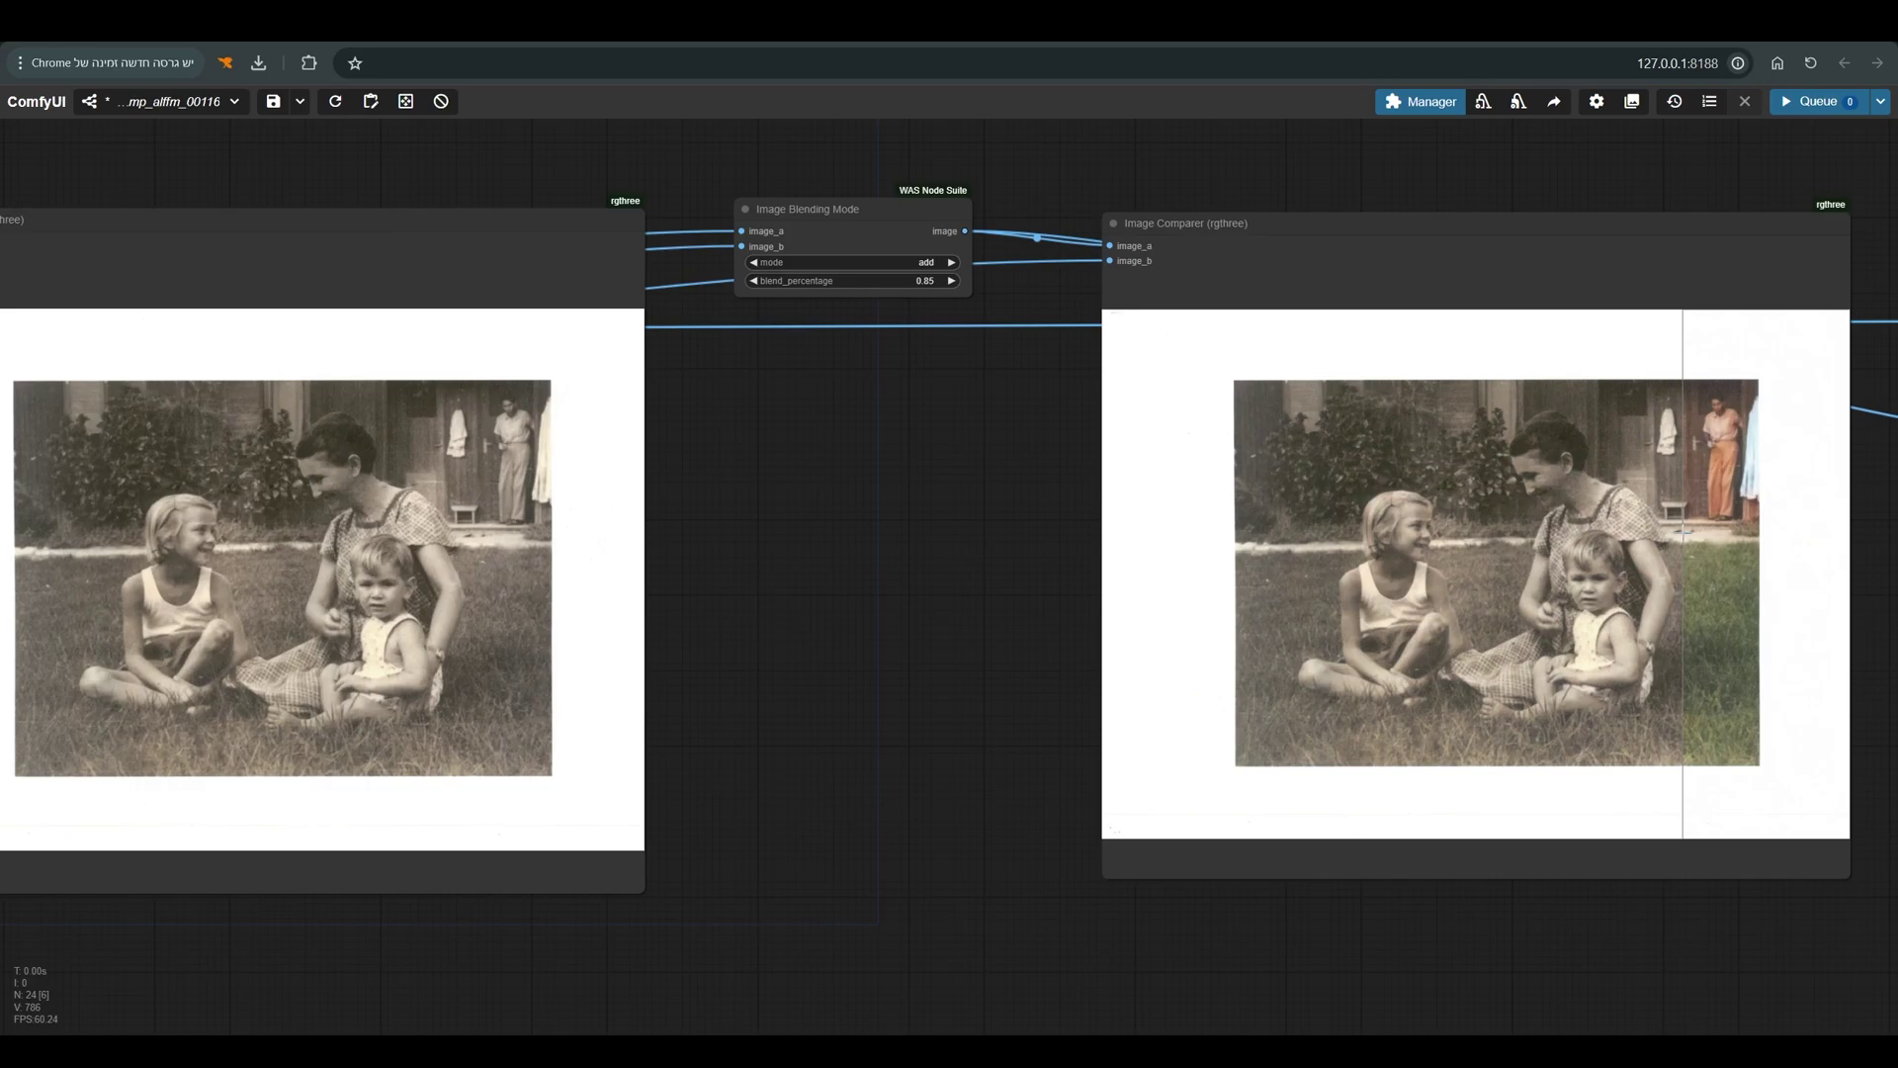
{"action": "scroll", "coordinate": [1683, 534], "scroll_direction": "down", "scroll_amount": 5}
{"action": "scroll", "coordinate": [1683, 534], "scroll_direction": "down", "scroll_amount": 1}
{"action": "scroll", "coordinate": [1682, 534], "scroll_direction": "up", "scroll_amount": 3}
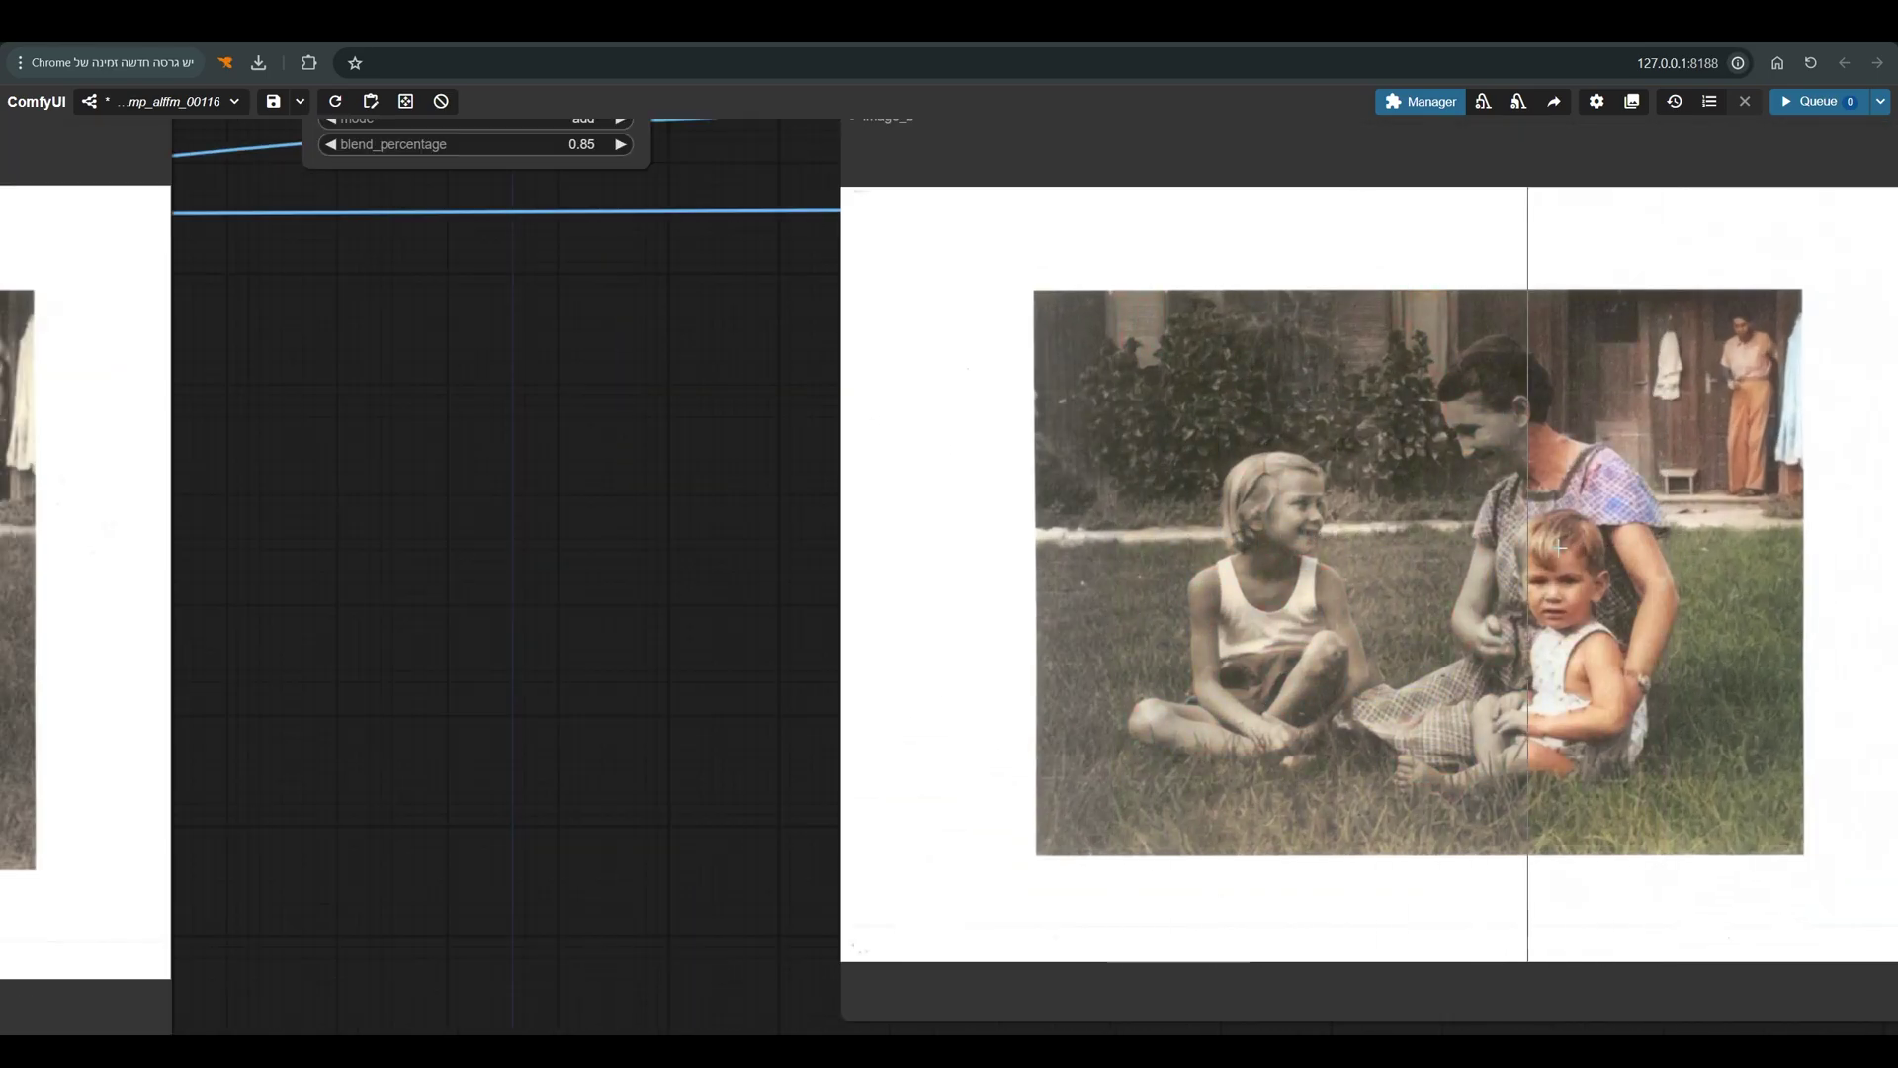
{"action": "scroll", "coordinate": [1641, 682], "scroll_direction": "up", "scroll_amount": 15}
{"action": "scroll", "coordinate": [1305, 613], "scroll_direction": "down", "scroll_amount": 1}
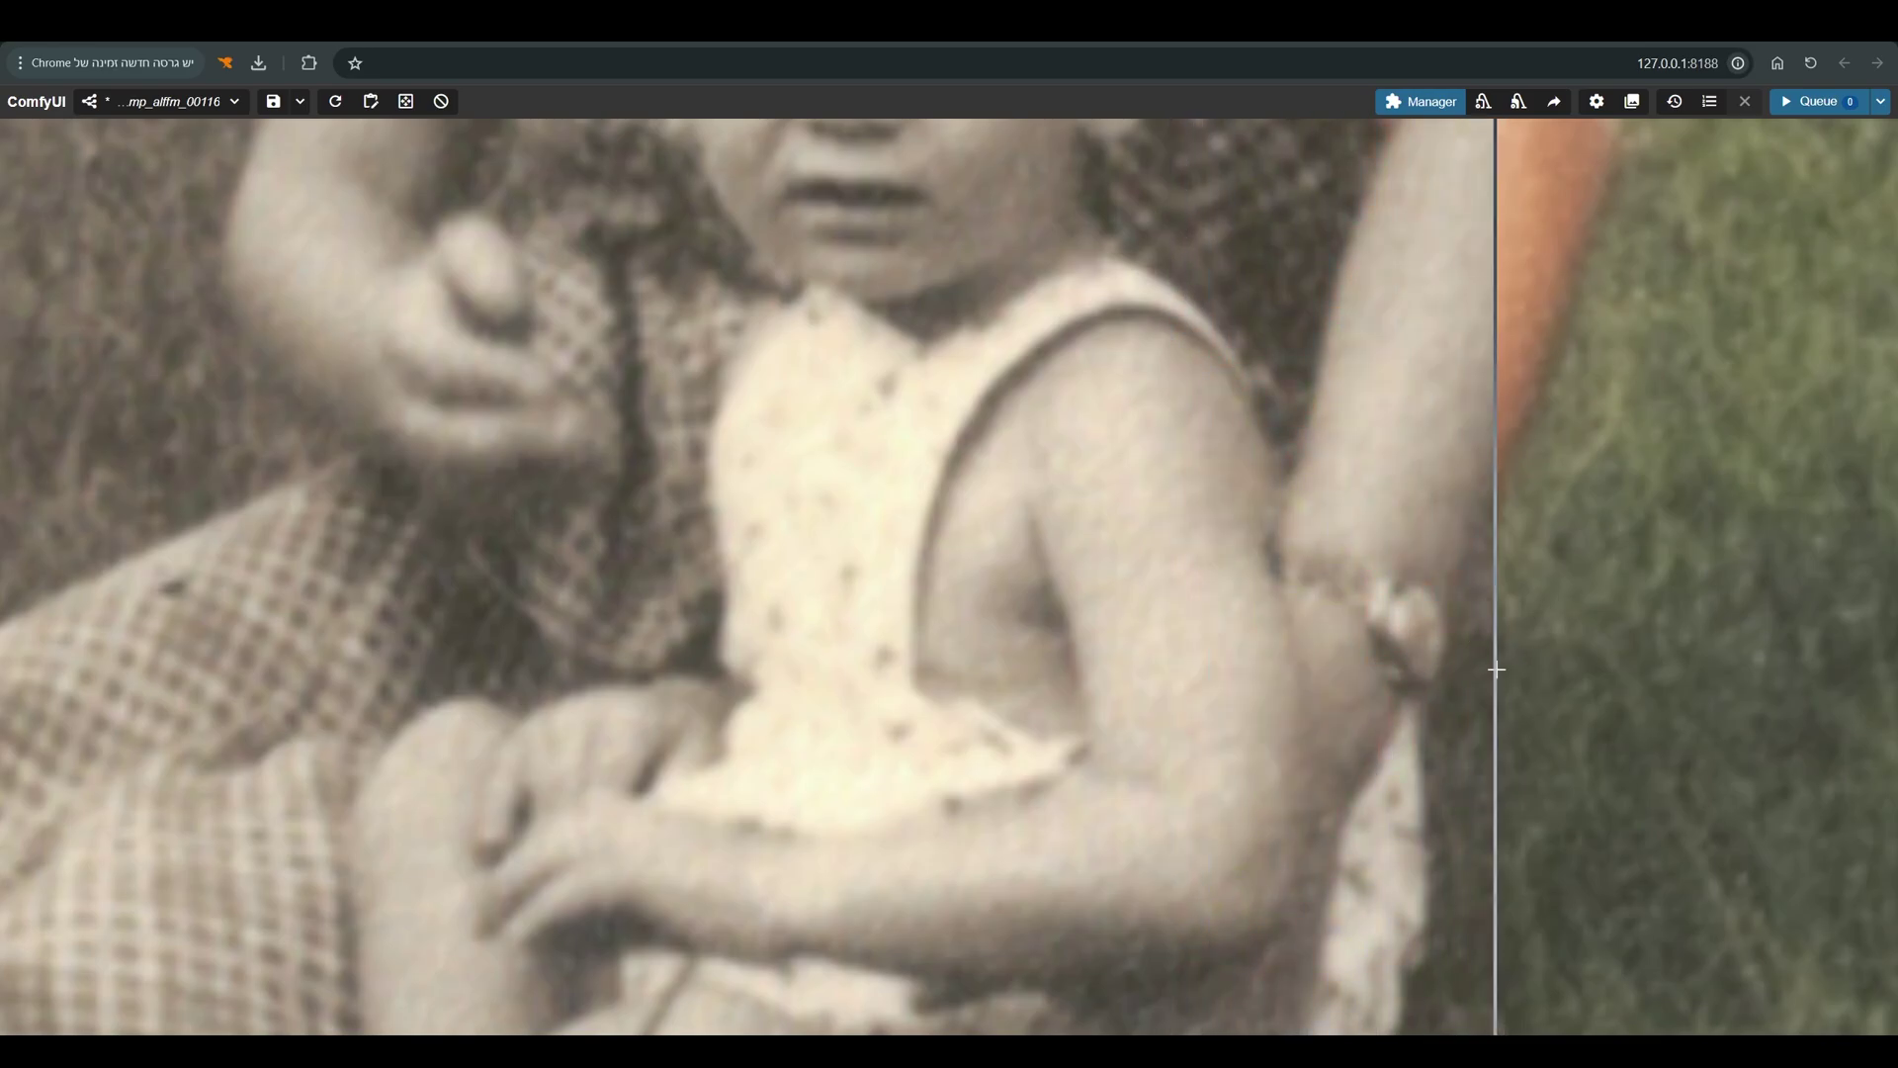
{"action": "scroll", "coordinate": [1276, 571], "scroll_direction": "down", "scroll_amount": 3}
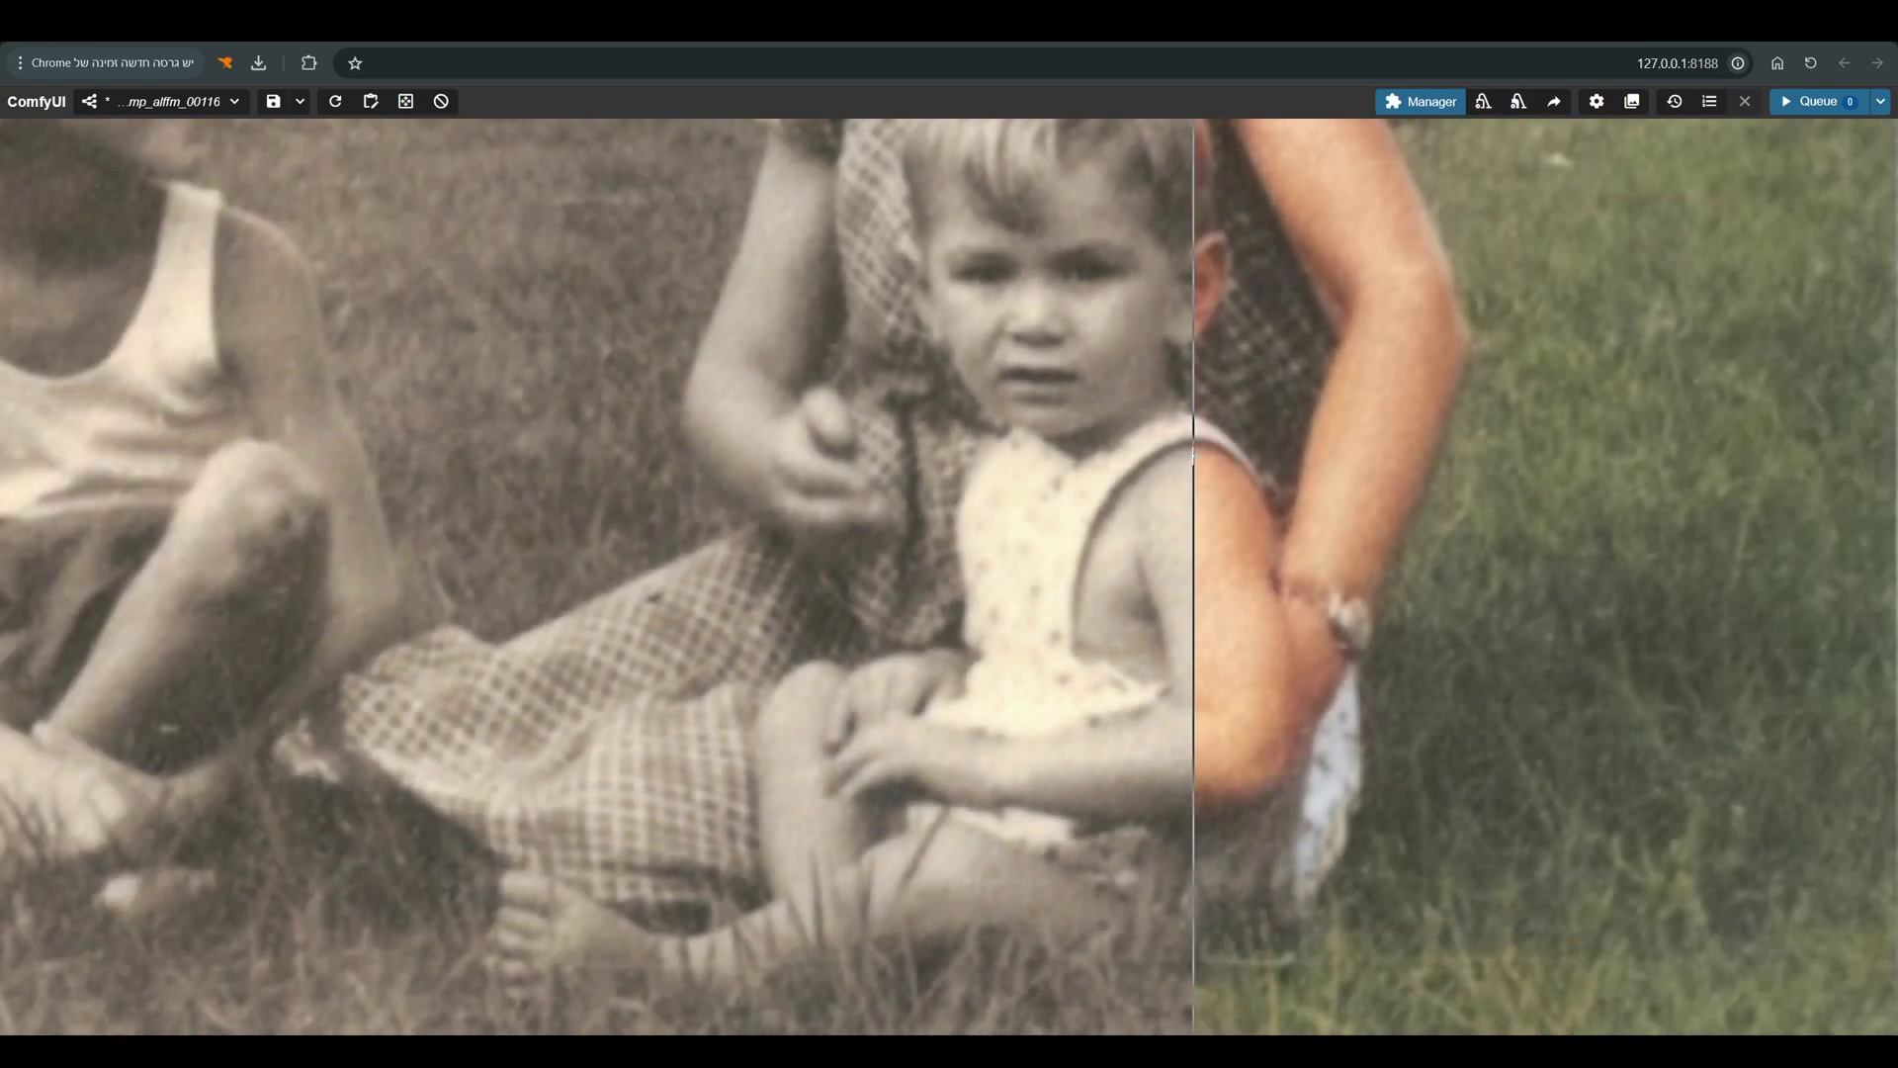
{"action": "scroll", "coordinate": [1048, 514], "scroll_direction": "down", "scroll_amount": 2}
{"action": "scroll", "coordinate": [989, 445], "scroll_direction": "down", "scroll_amount": 4}
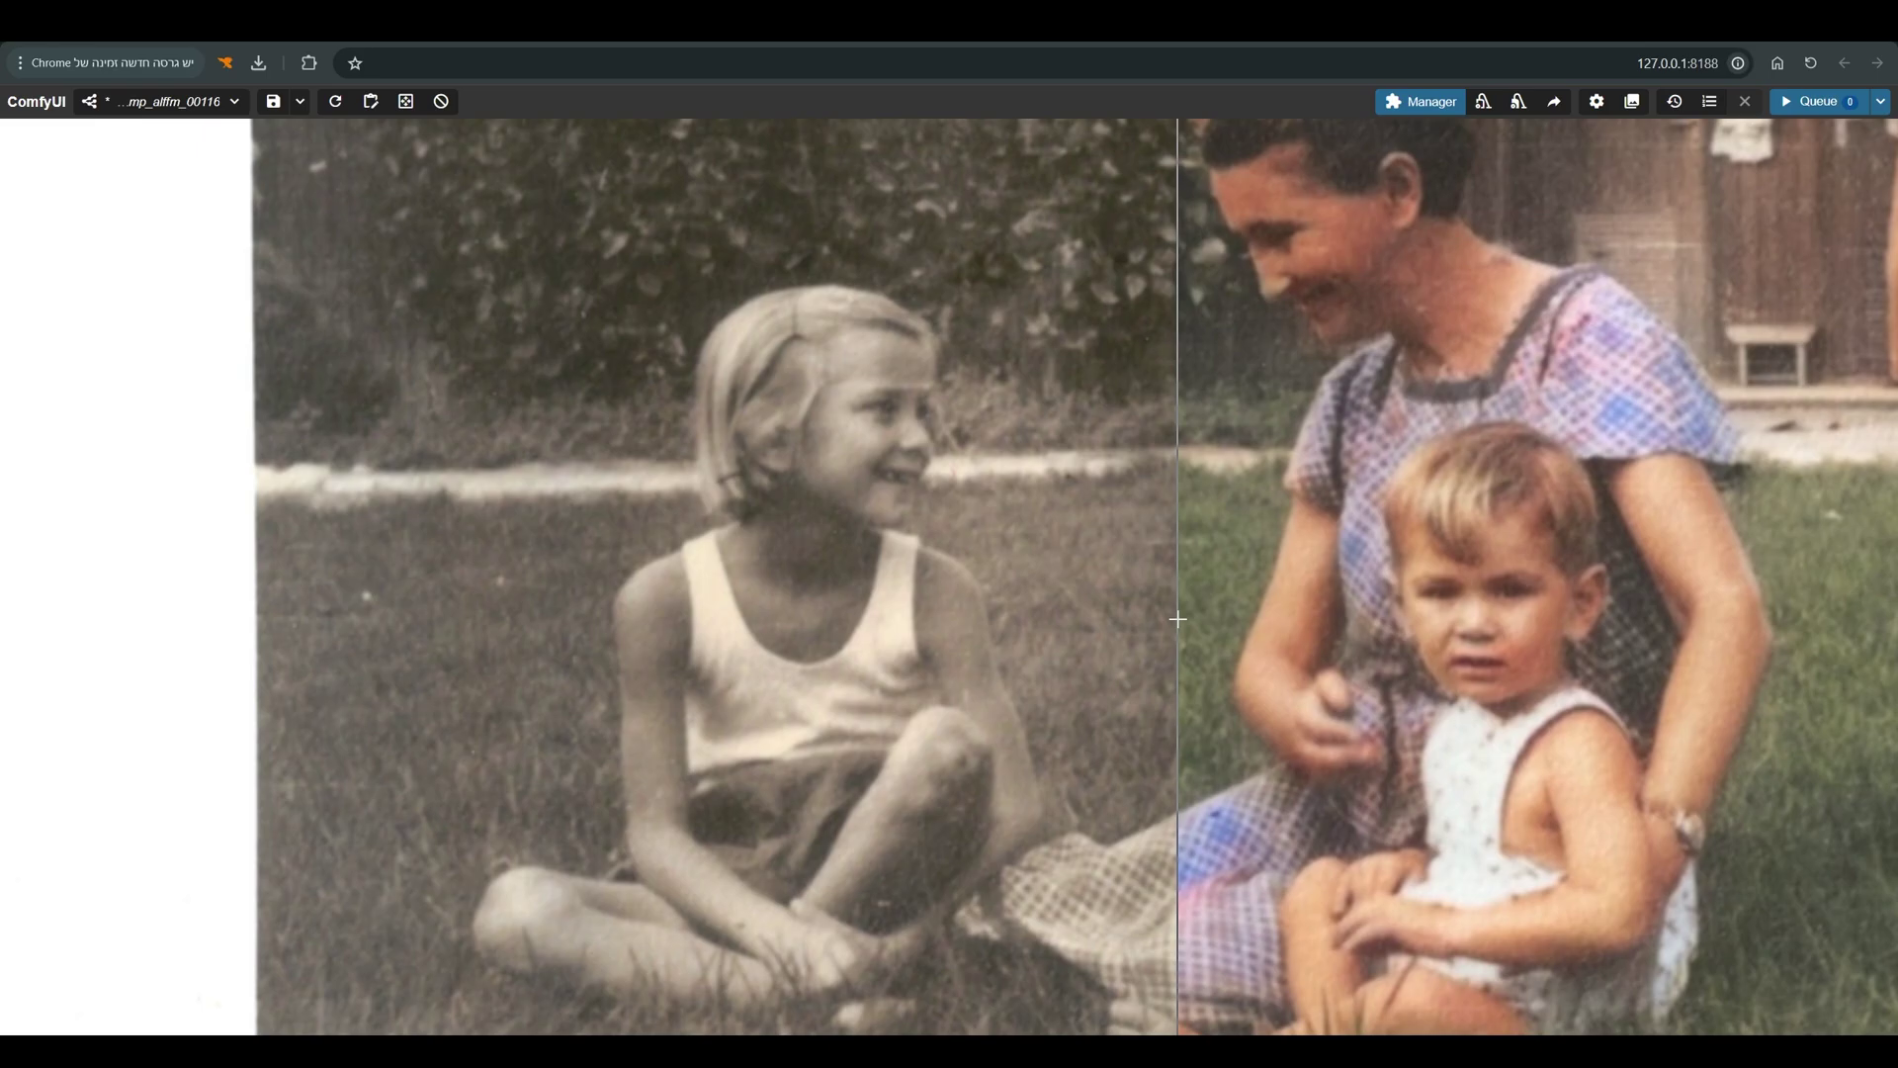
{"action": "scroll", "coordinate": [850, 425], "scroll_direction": "up", "scroll_amount": 12}
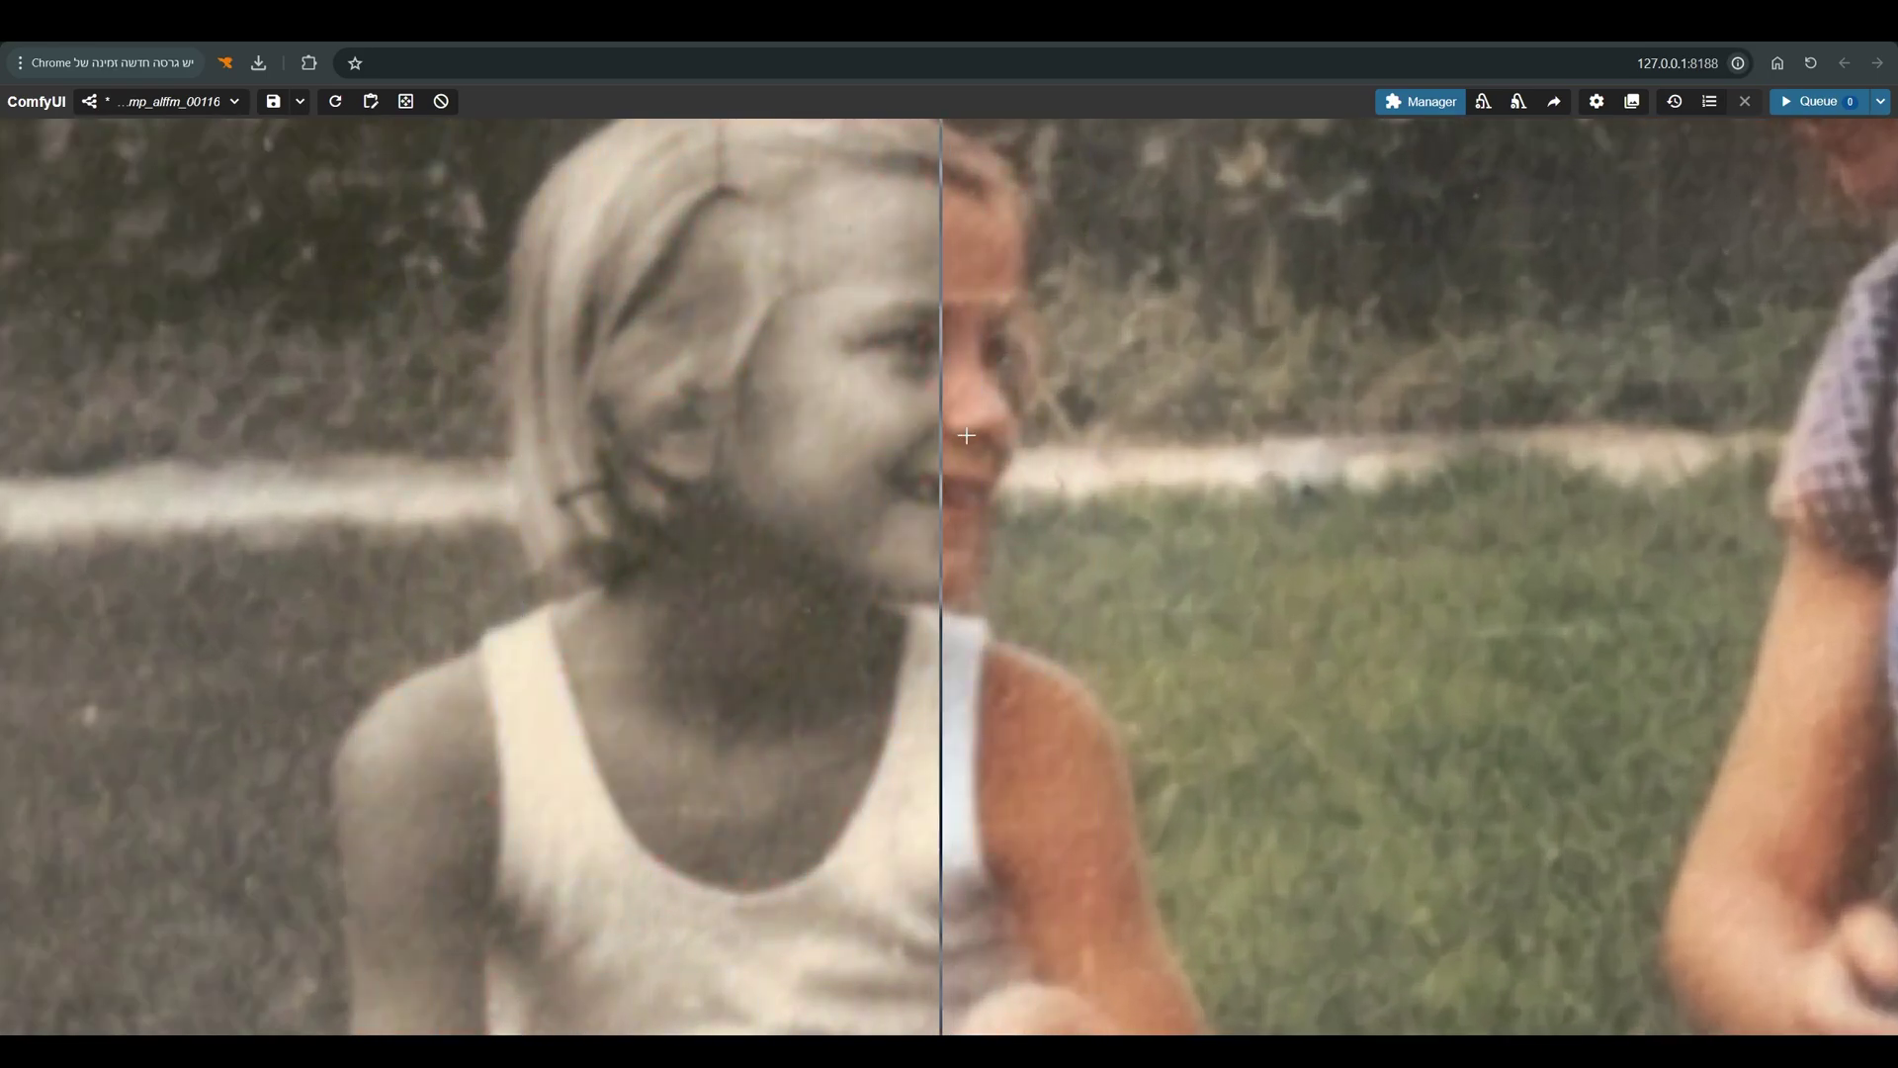
{"action": "scroll", "coordinate": [1182, 419], "scroll_direction": "down", "scroll_amount": 5}
{"action": "scroll", "coordinate": [1182, 419], "scroll_direction": "down", "scroll_amount": 7}
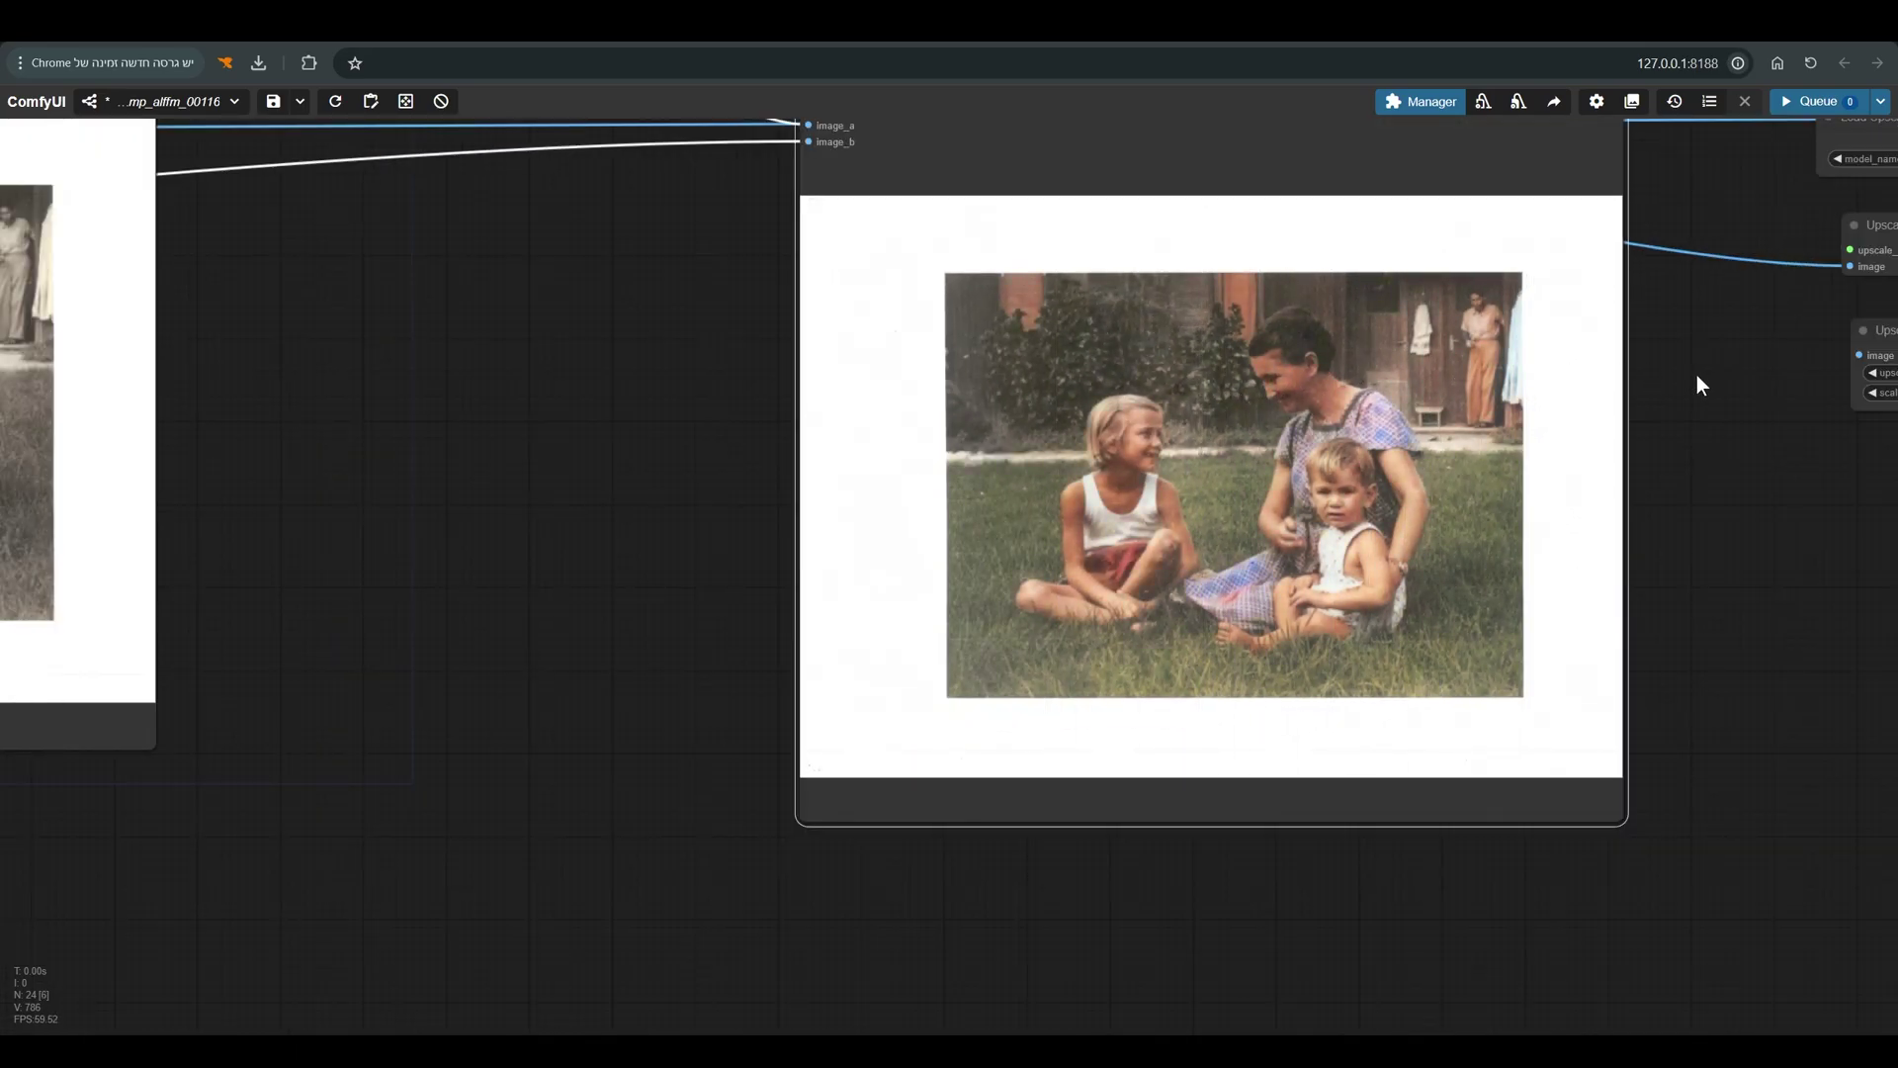
- Tuck both Upscale Image nodes under the ESRGAN_4x loader and shift the final comparer left
{"action": "scroll", "coordinate": [1694, 381], "scroll_direction": "down", "scroll_amount": 3}
{"action": "left_click_drag", "start_coordinate": [1714, 368], "coordinate": [1486, 415]}
{"action": "left_click_drag", "start_coordinate": [1317, 442], "coordinate": [644, 515]}
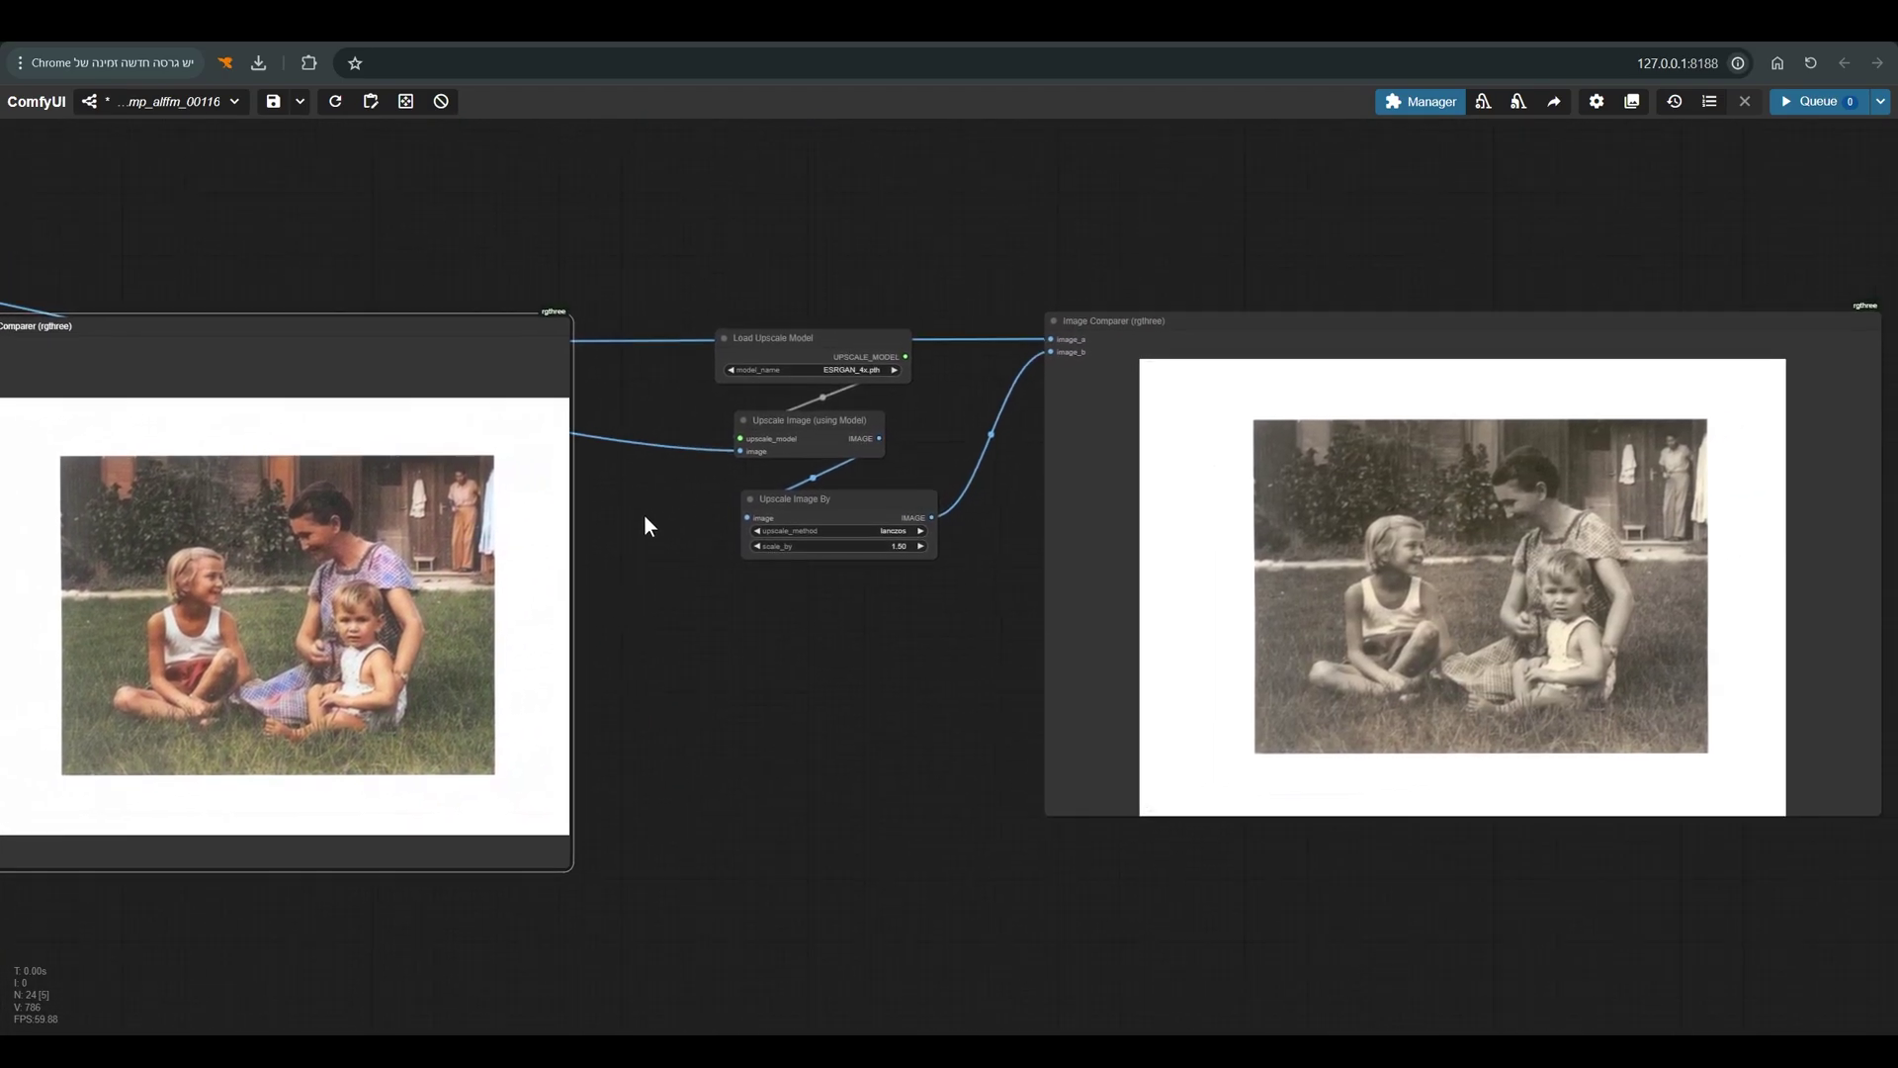
{"action": "left_click_drag", "start_coordinate": [839, 432], "coordinate": [822, 424]}
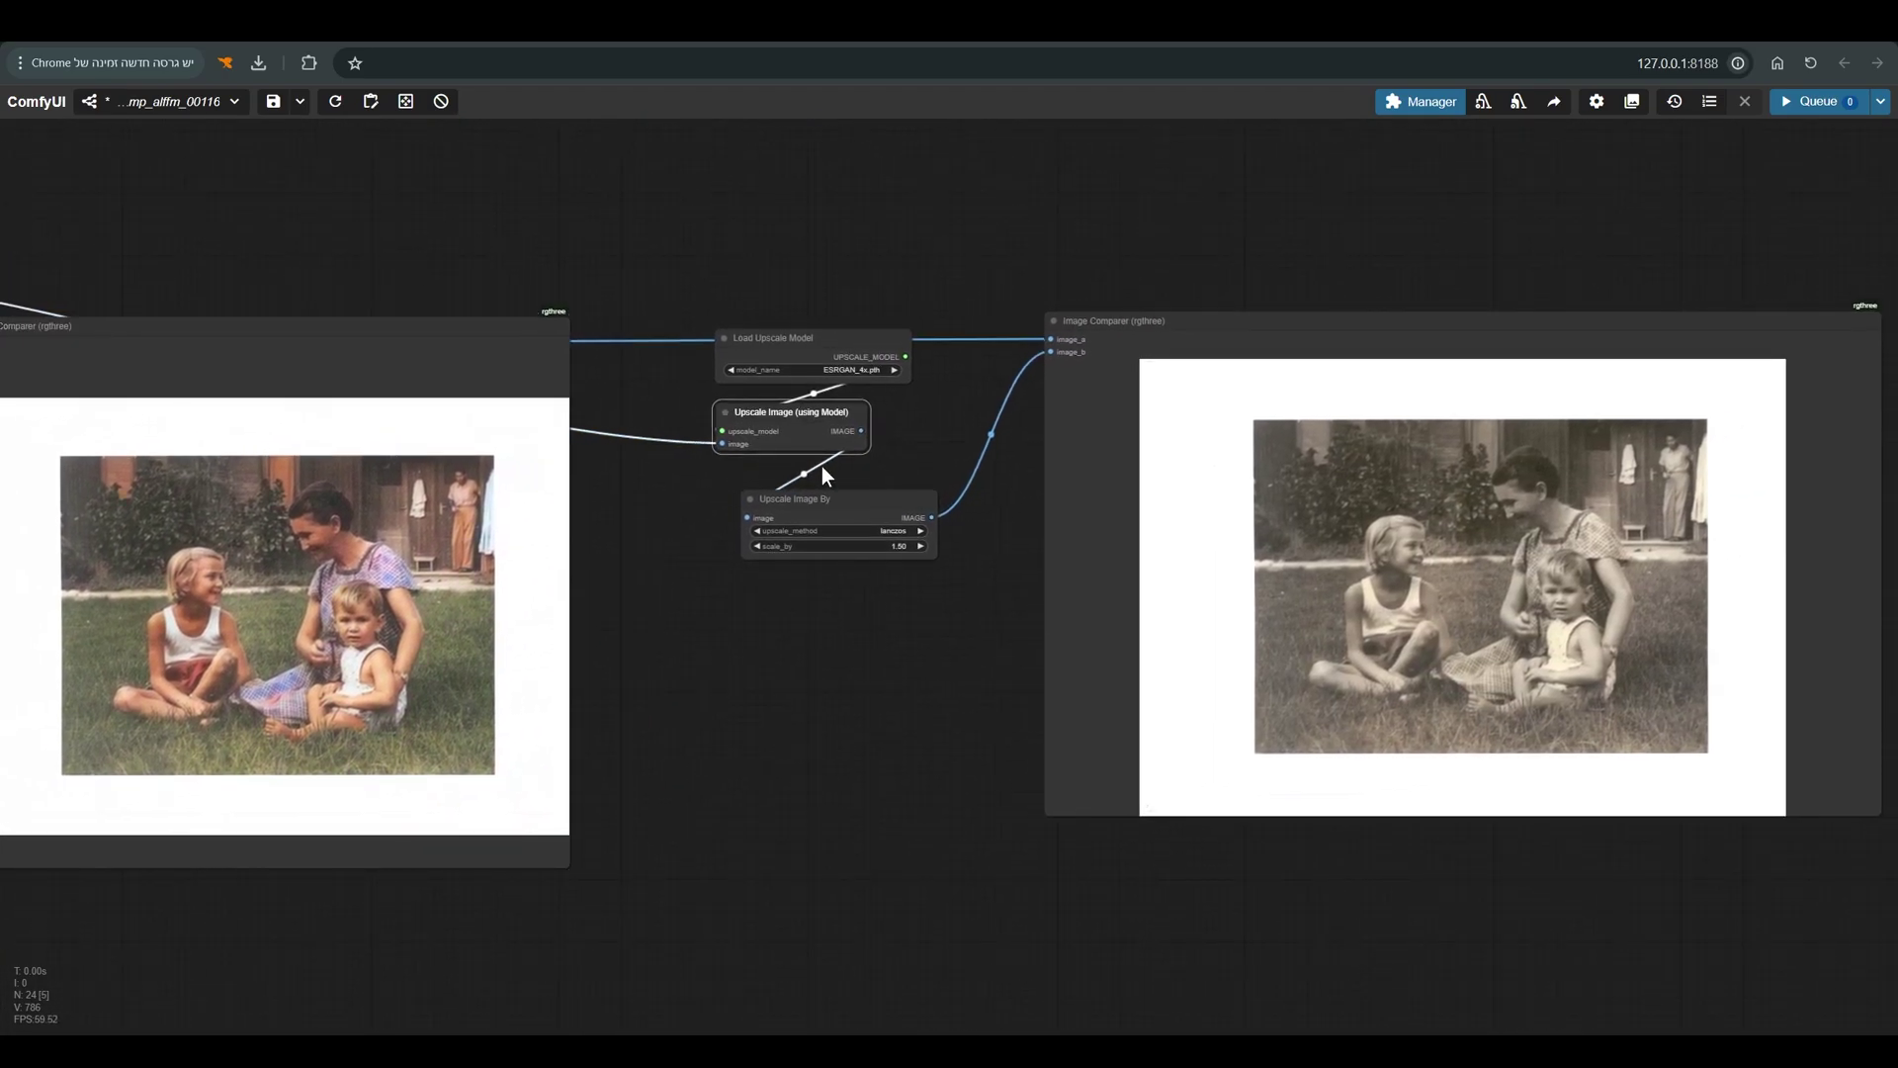
{"action": "left_click_drag", "start_coordinate": [831, 499], "coordinate": [806, 489]}
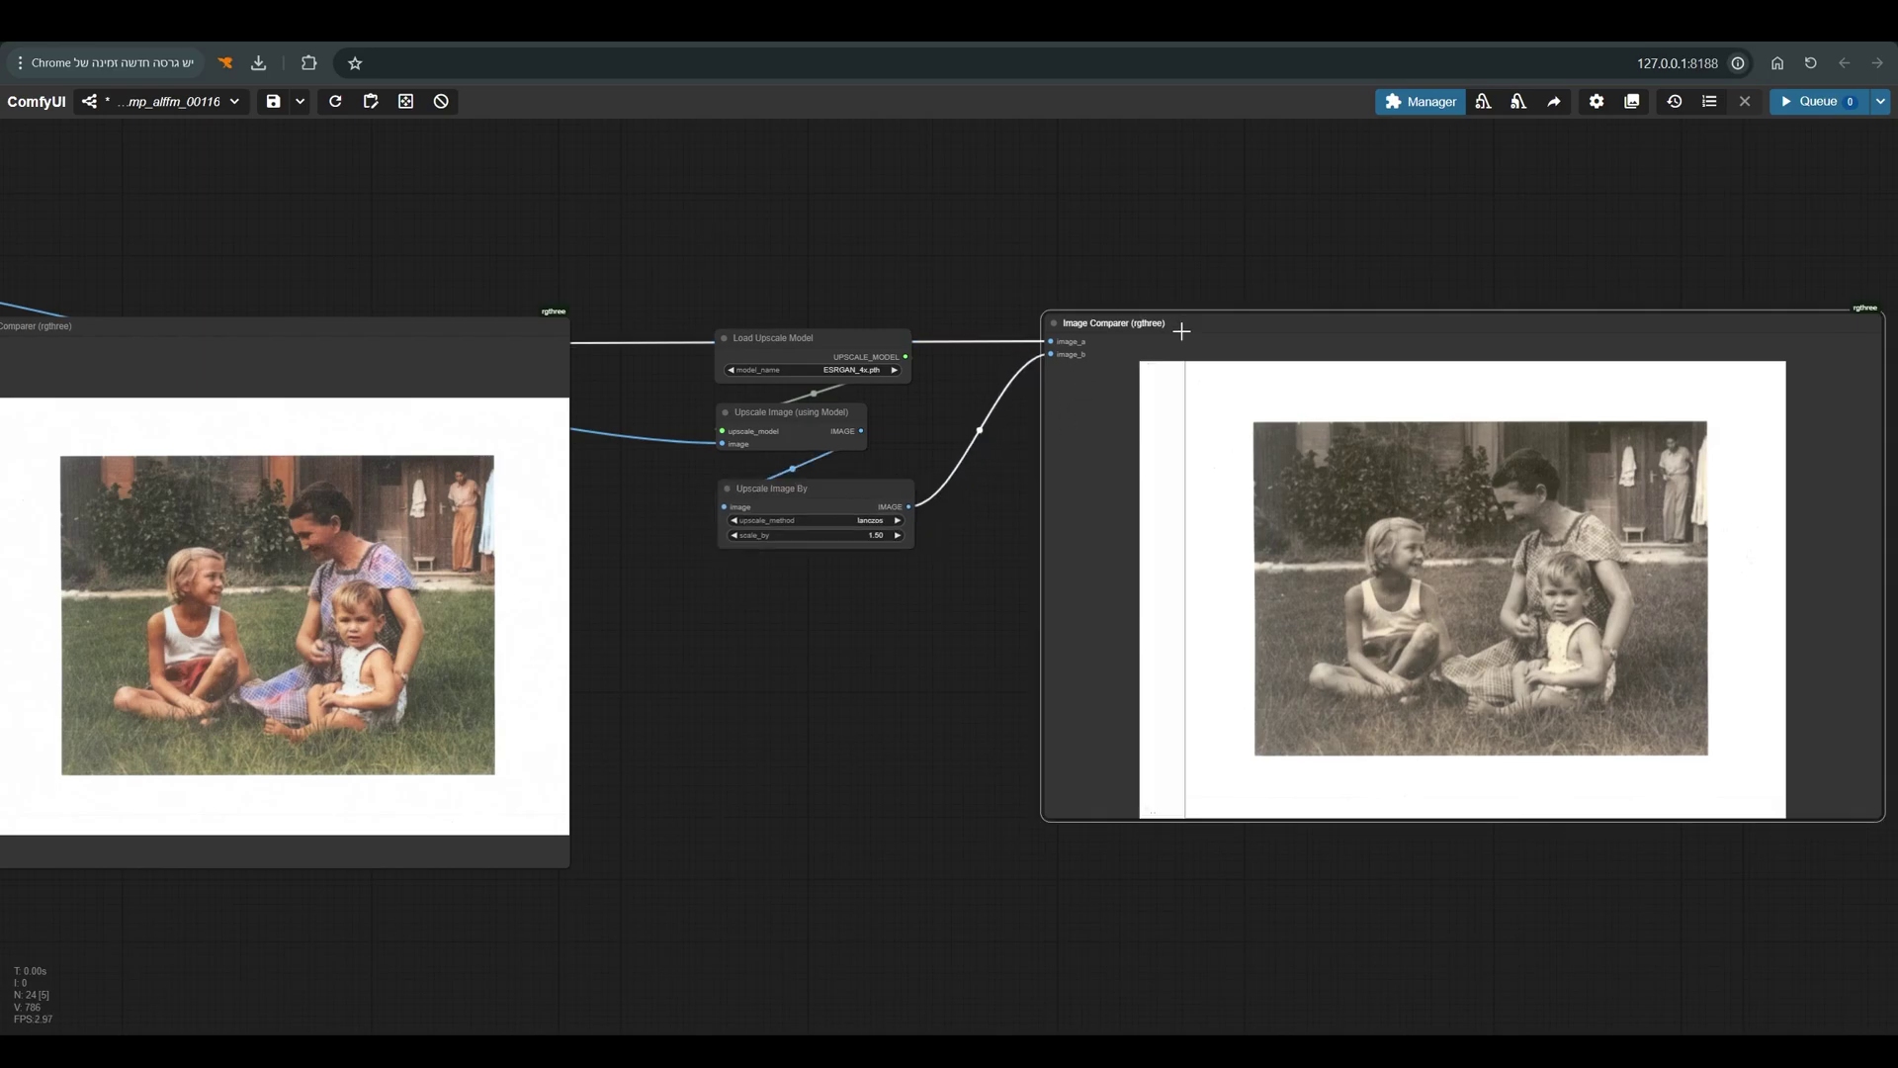
{"action": "left_click_drag", "start_coordinate": [1184, 325], "coordinate": [1112, 342]}
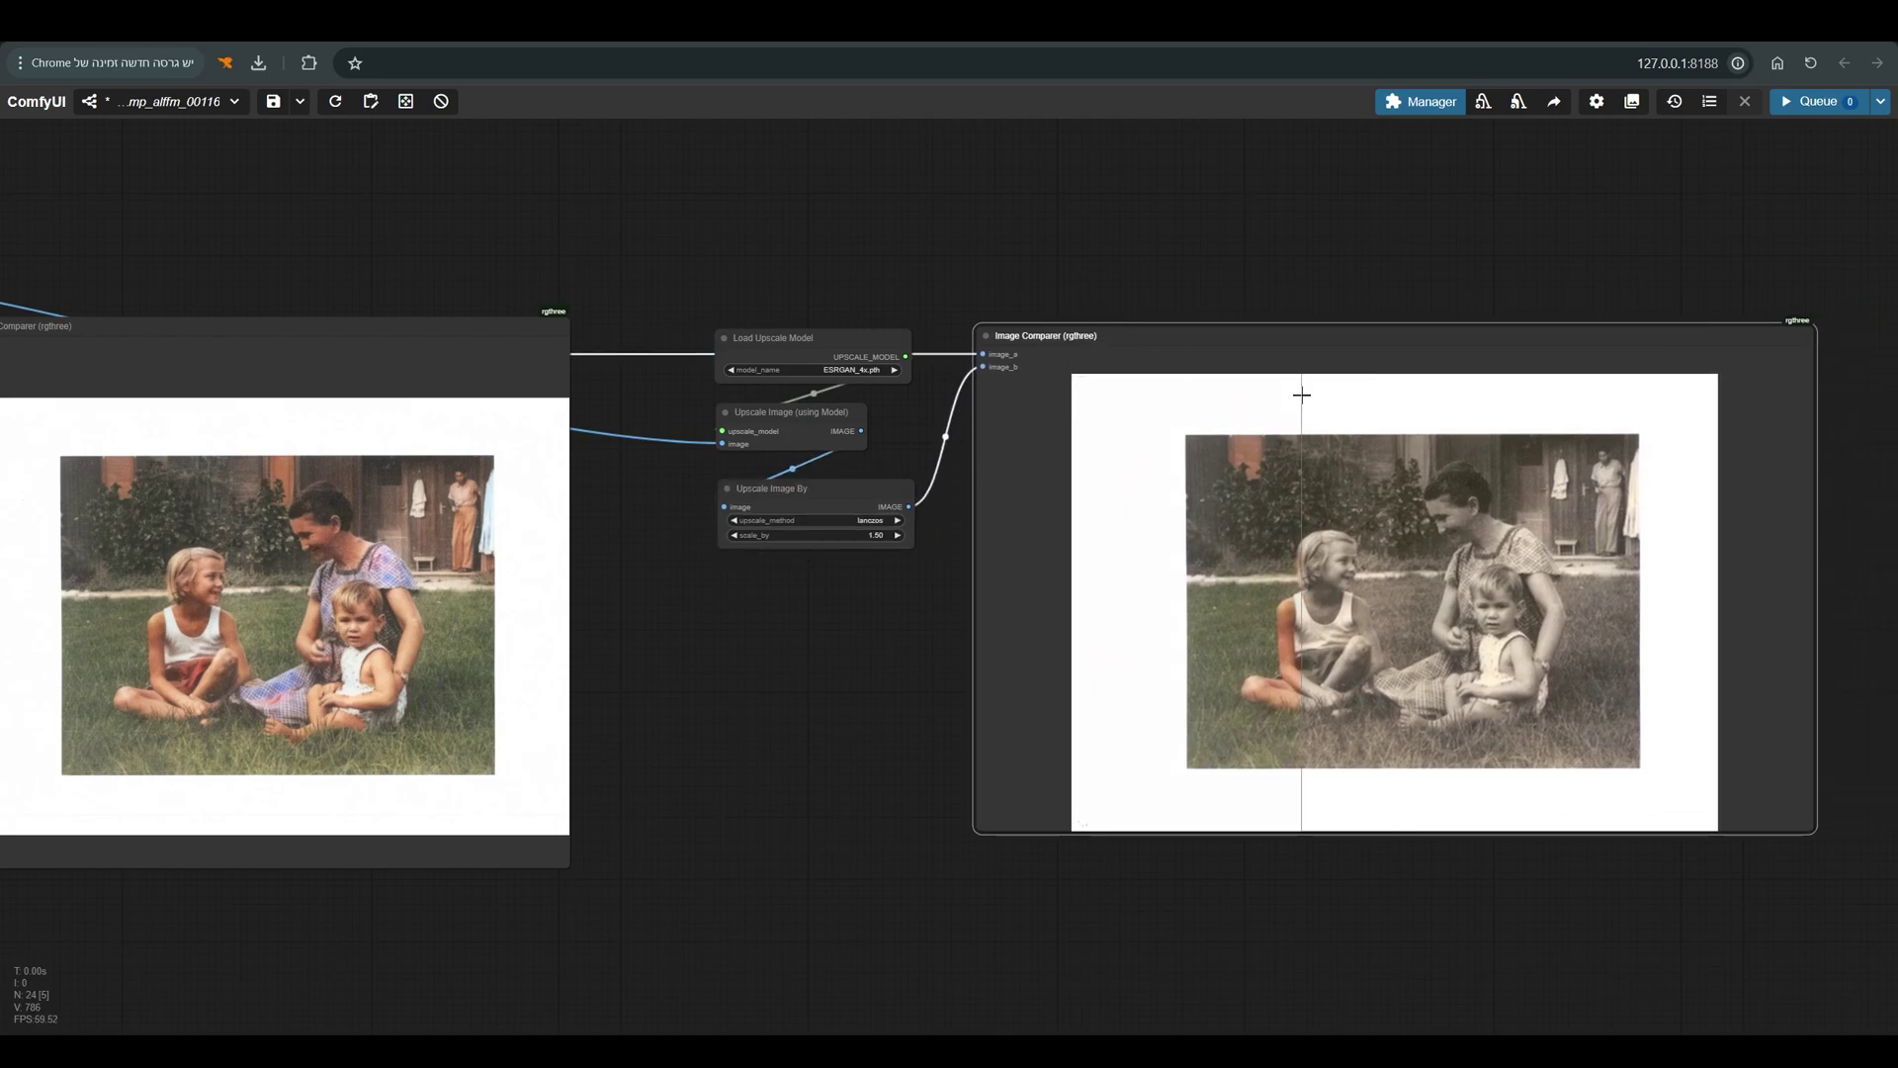
{"action": "scroll", "coordinate": [1382, 362], "scroll_direction": "up", "scroll_amount": 7}
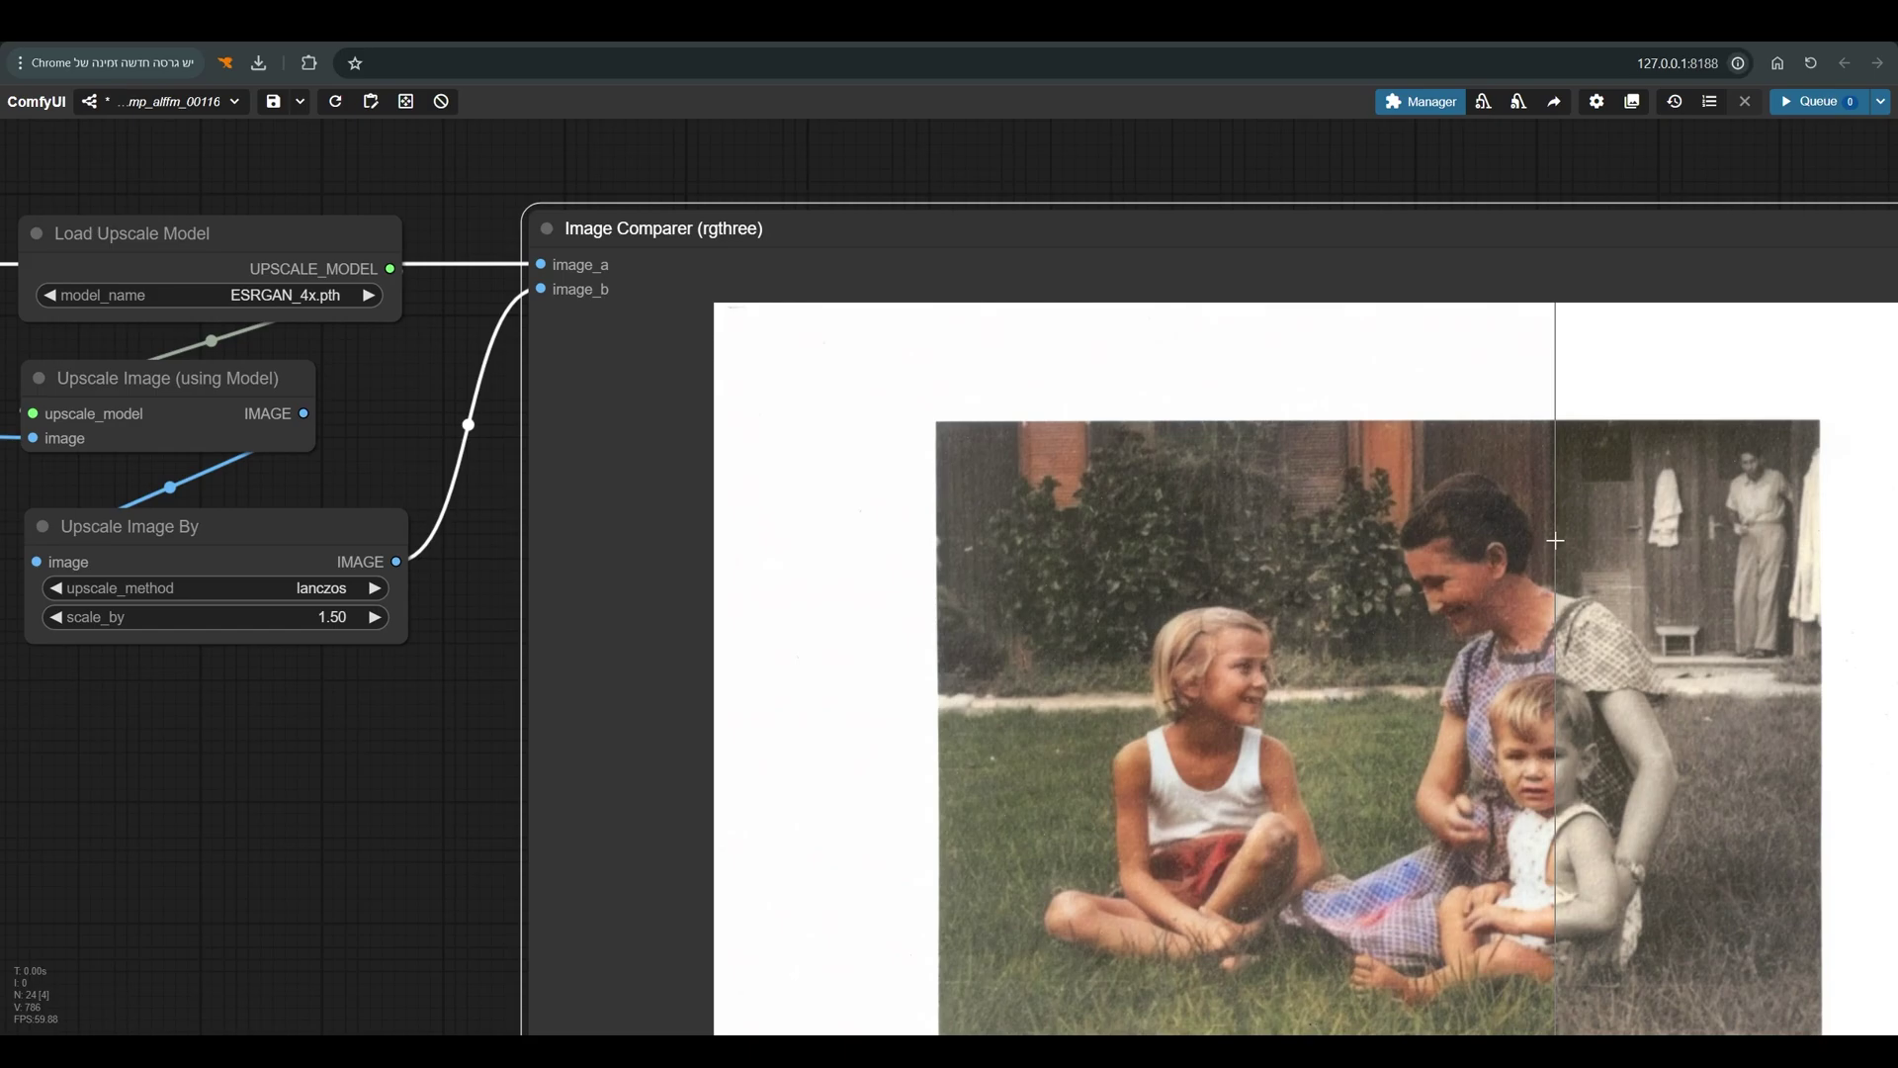
{"action": "scroll", "coordinate": [1453, 500], "scroll_direction": "down", "scroll_amount": 6}
{"action": "scroll", "coordinate": [1780, 685], "scroll_direction": "up", "scroll_amount": 4}
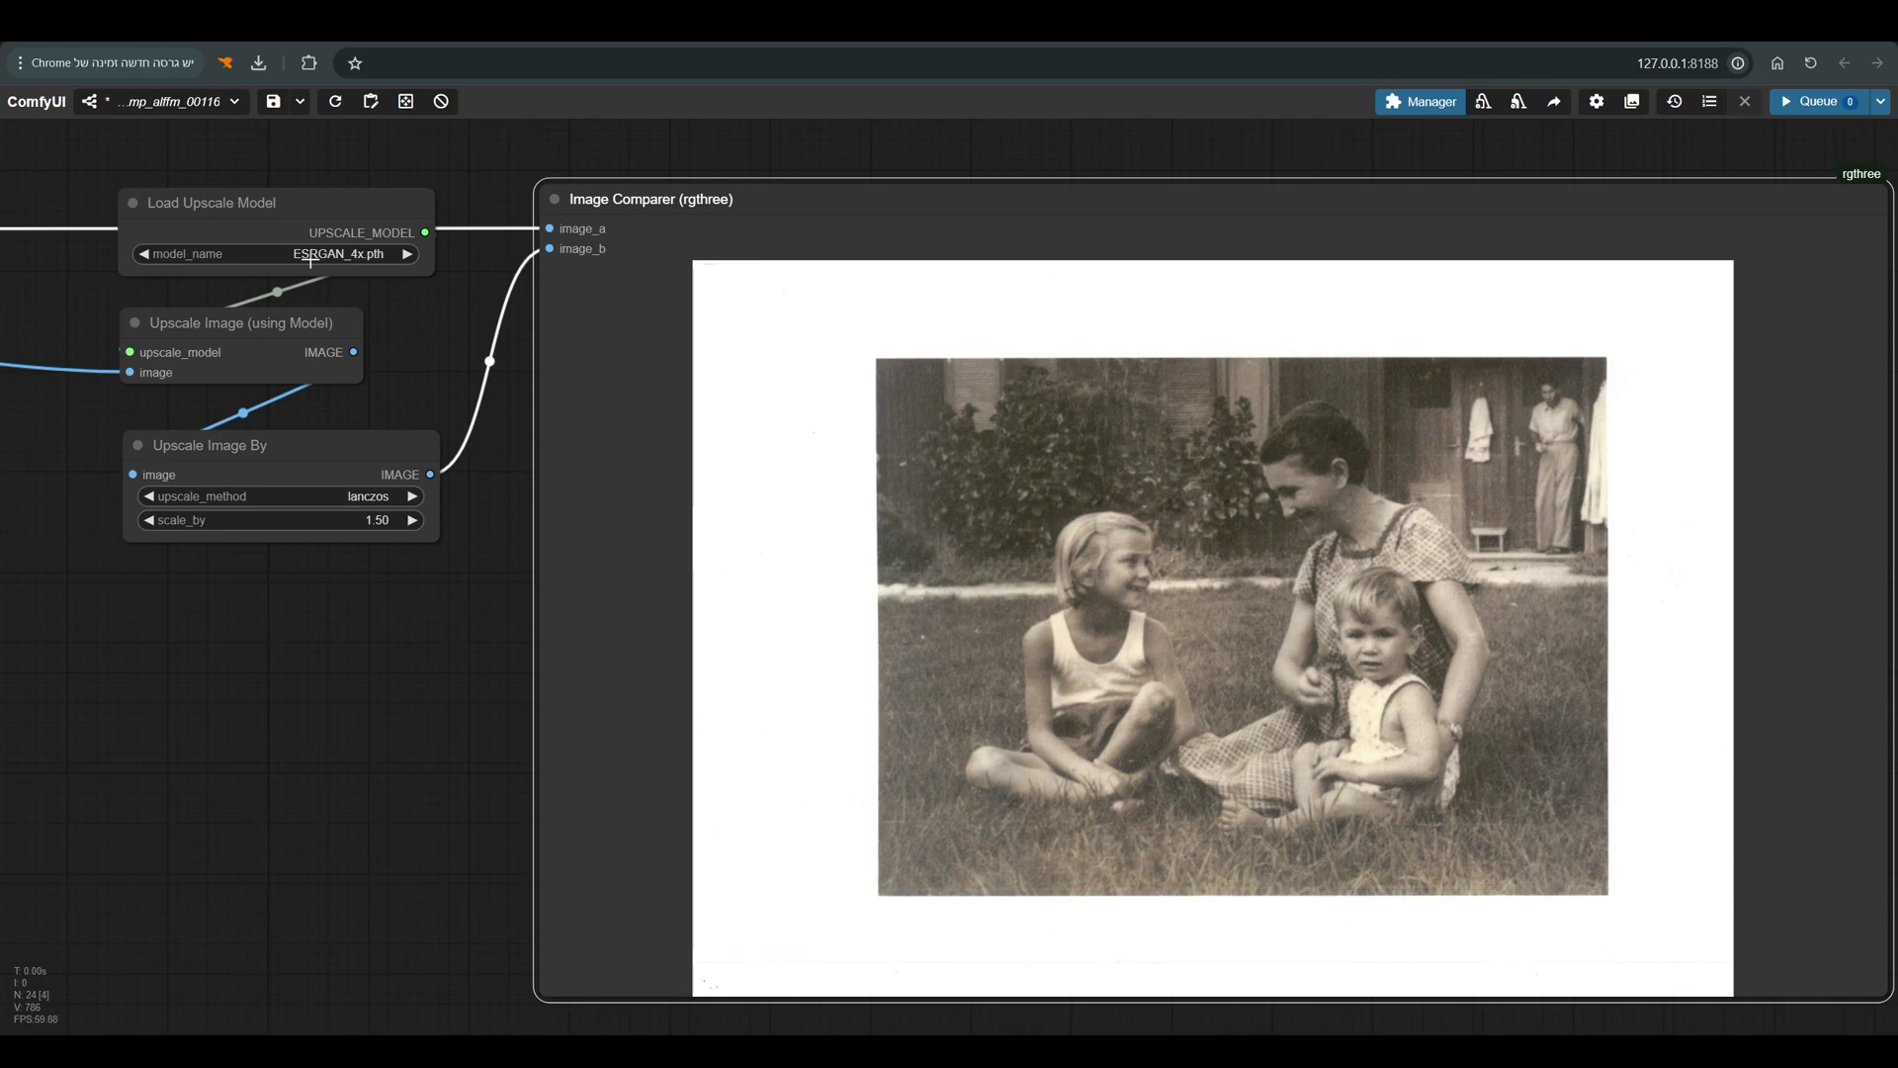
{"action": "scroll", "coordinate": [1474, 693], "scroll_direction": "up", "scroll_amount": 10}
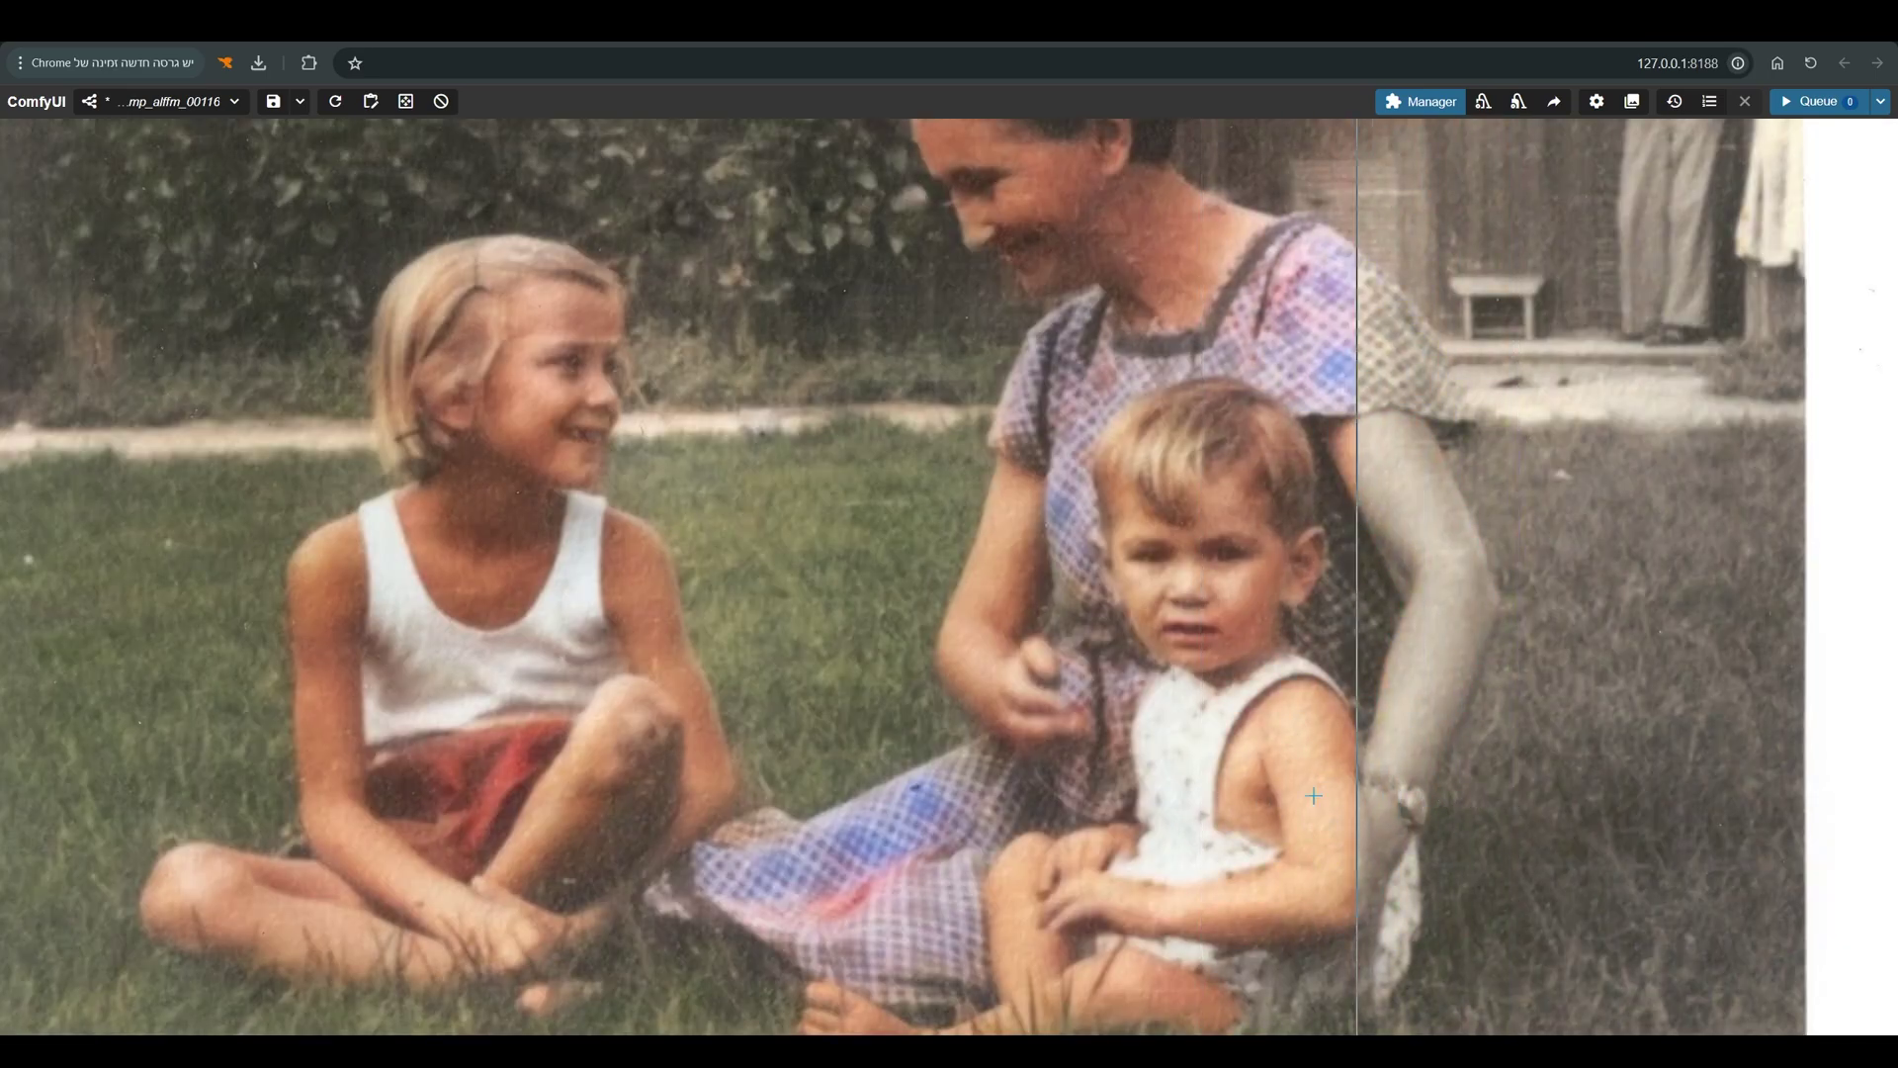
{"action": "scroll", "coordinate": [477, 549], "scroll_direction": "down", "scroll_amount": 6}
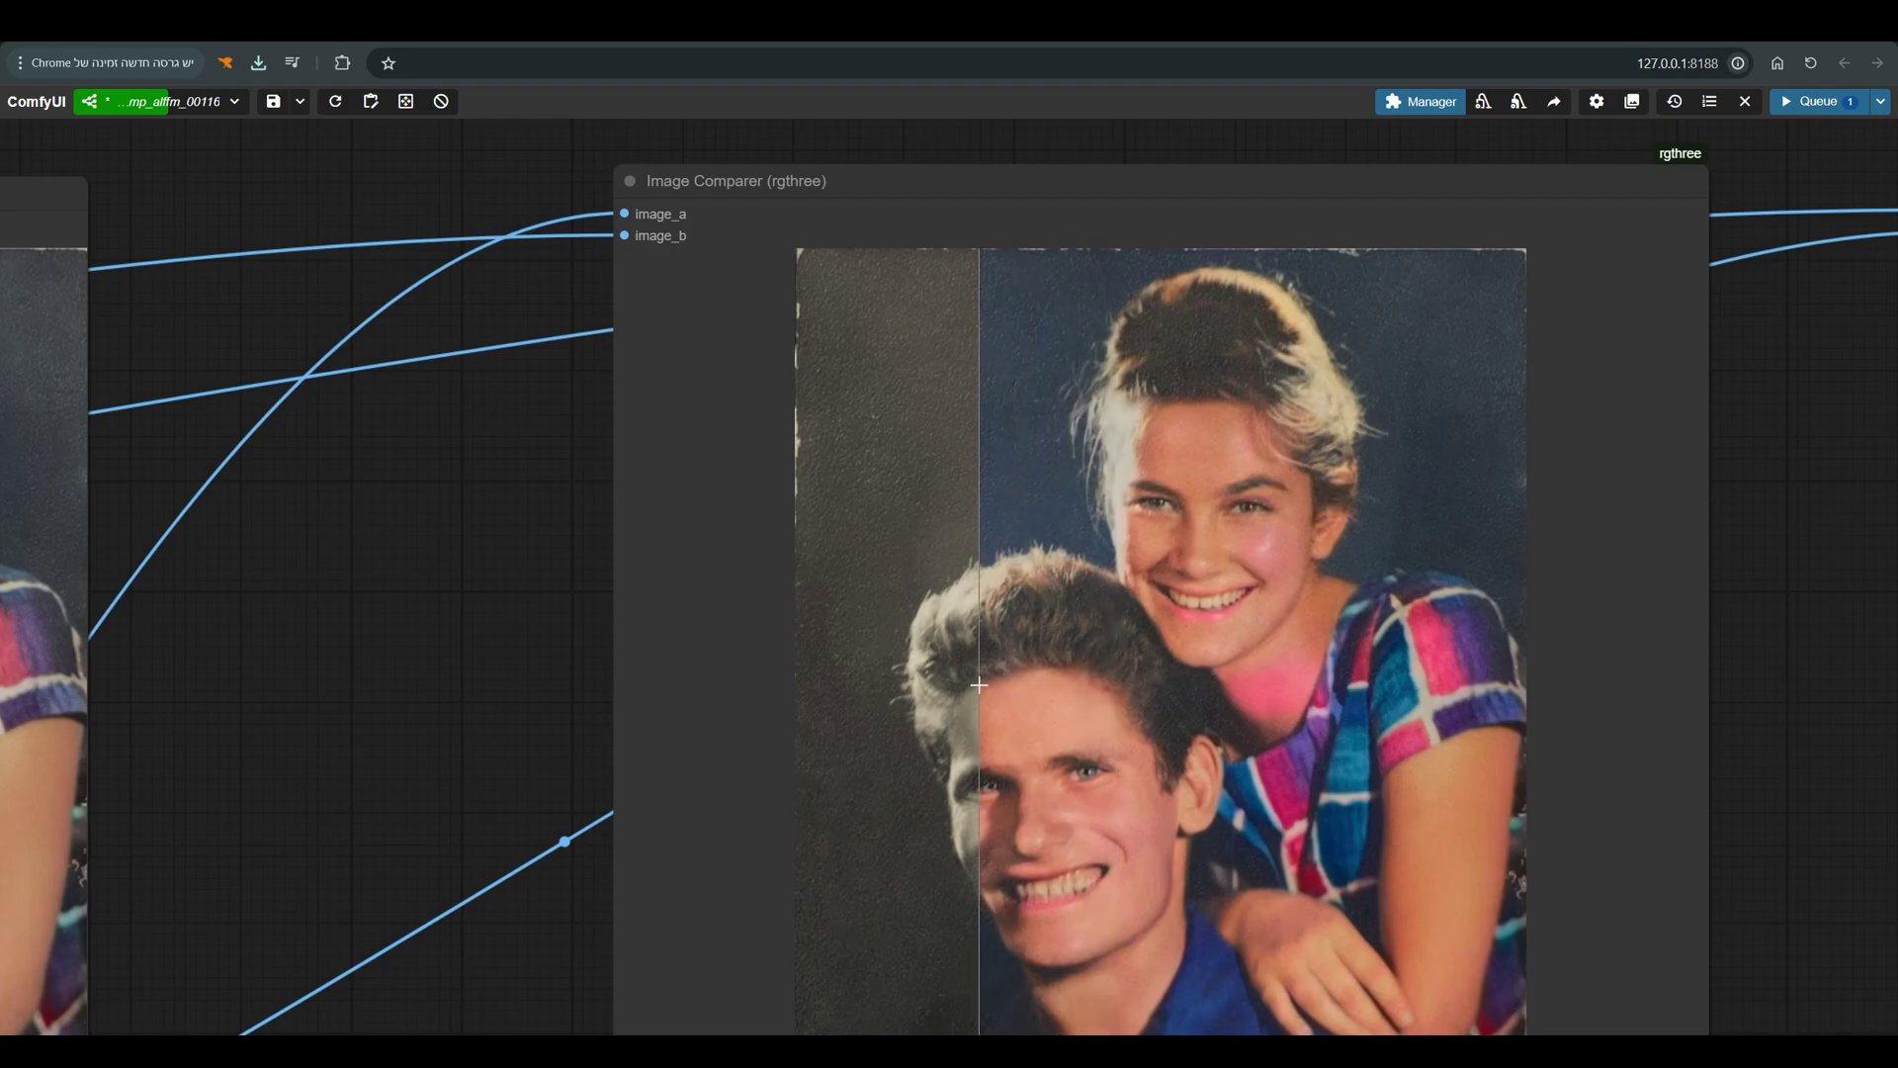
- Zoom through other example comparers to show the colorized elderly guitarist against its black-and-white original
{"action": "scroll", "coordinate": [1275, 682], "scroll_direction": "down", "scroll_amount": 3}
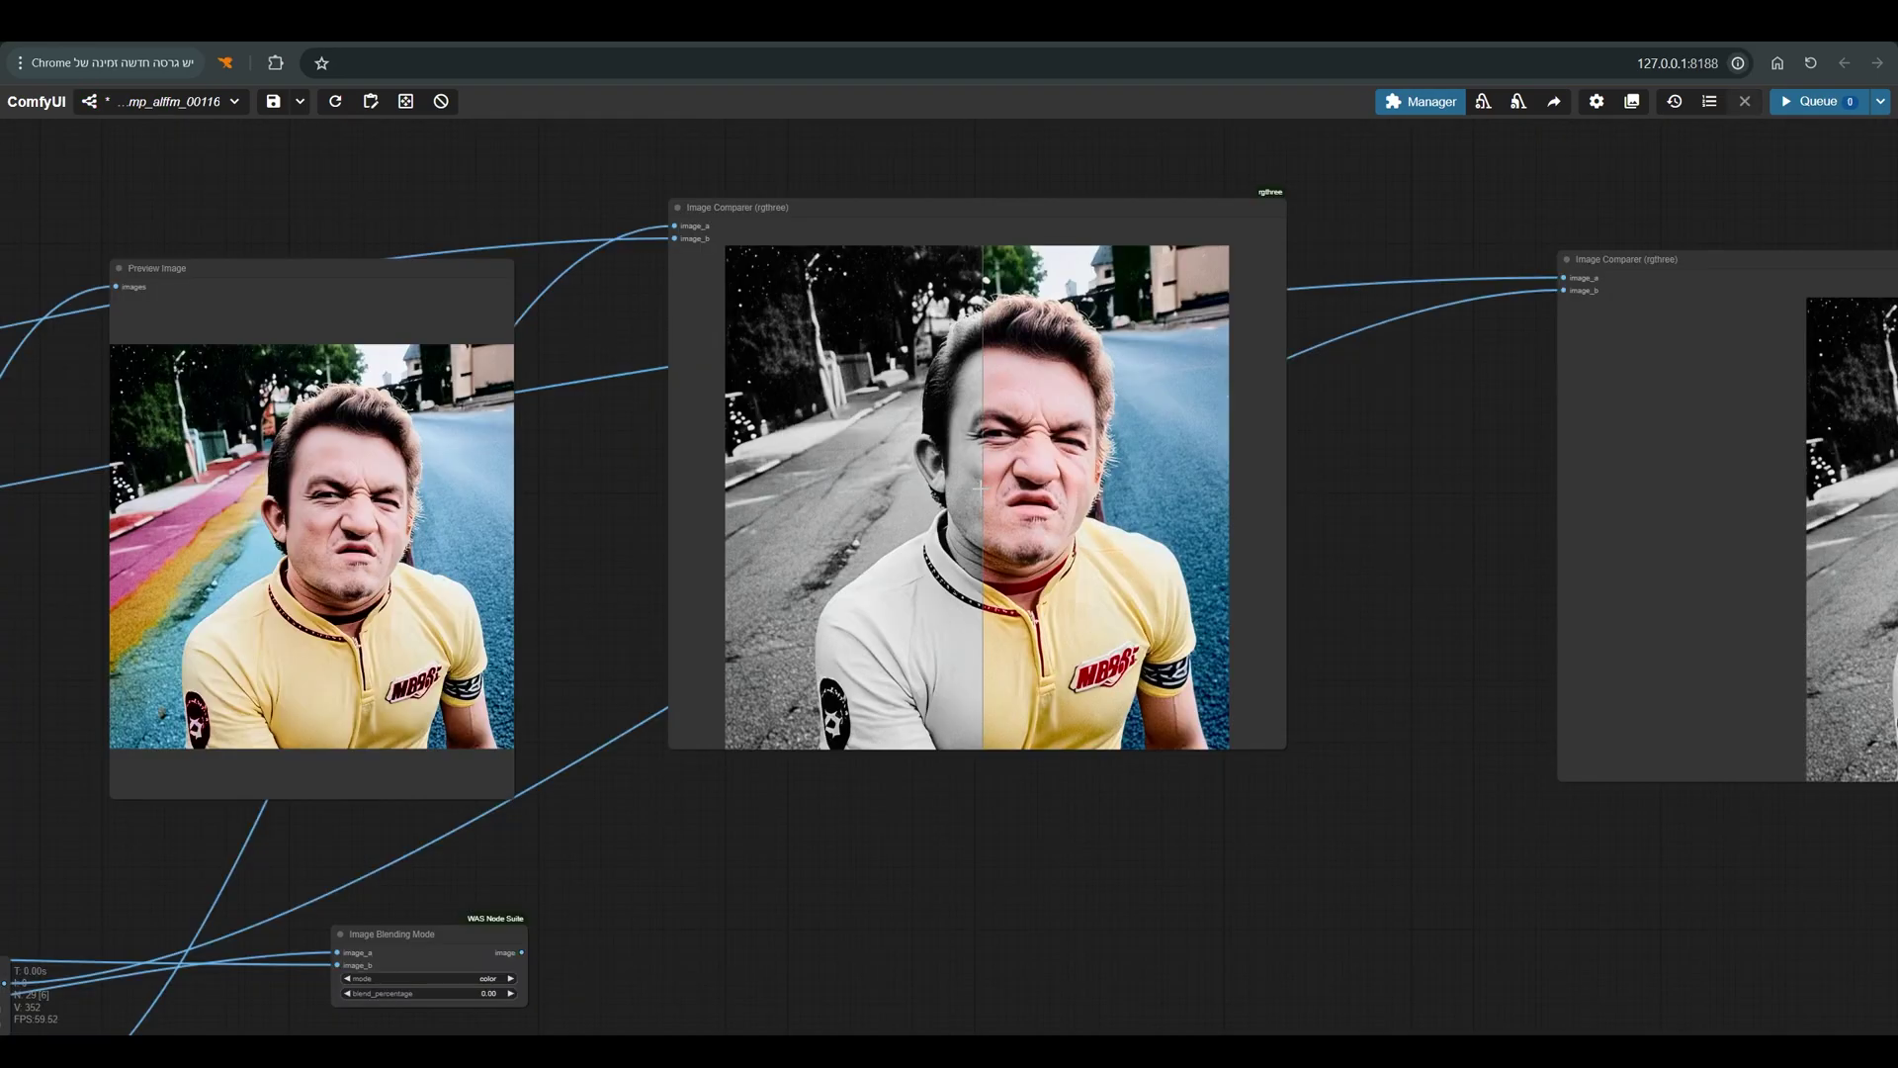
{"action": "scroll", "coordinate": [973, 489], "scroll_direction": "up", "scroll_amount": 4}
{"action": "scroll", "coordinate": [973, 489], "scroll_direction": "up", "scroll_amount": 3}
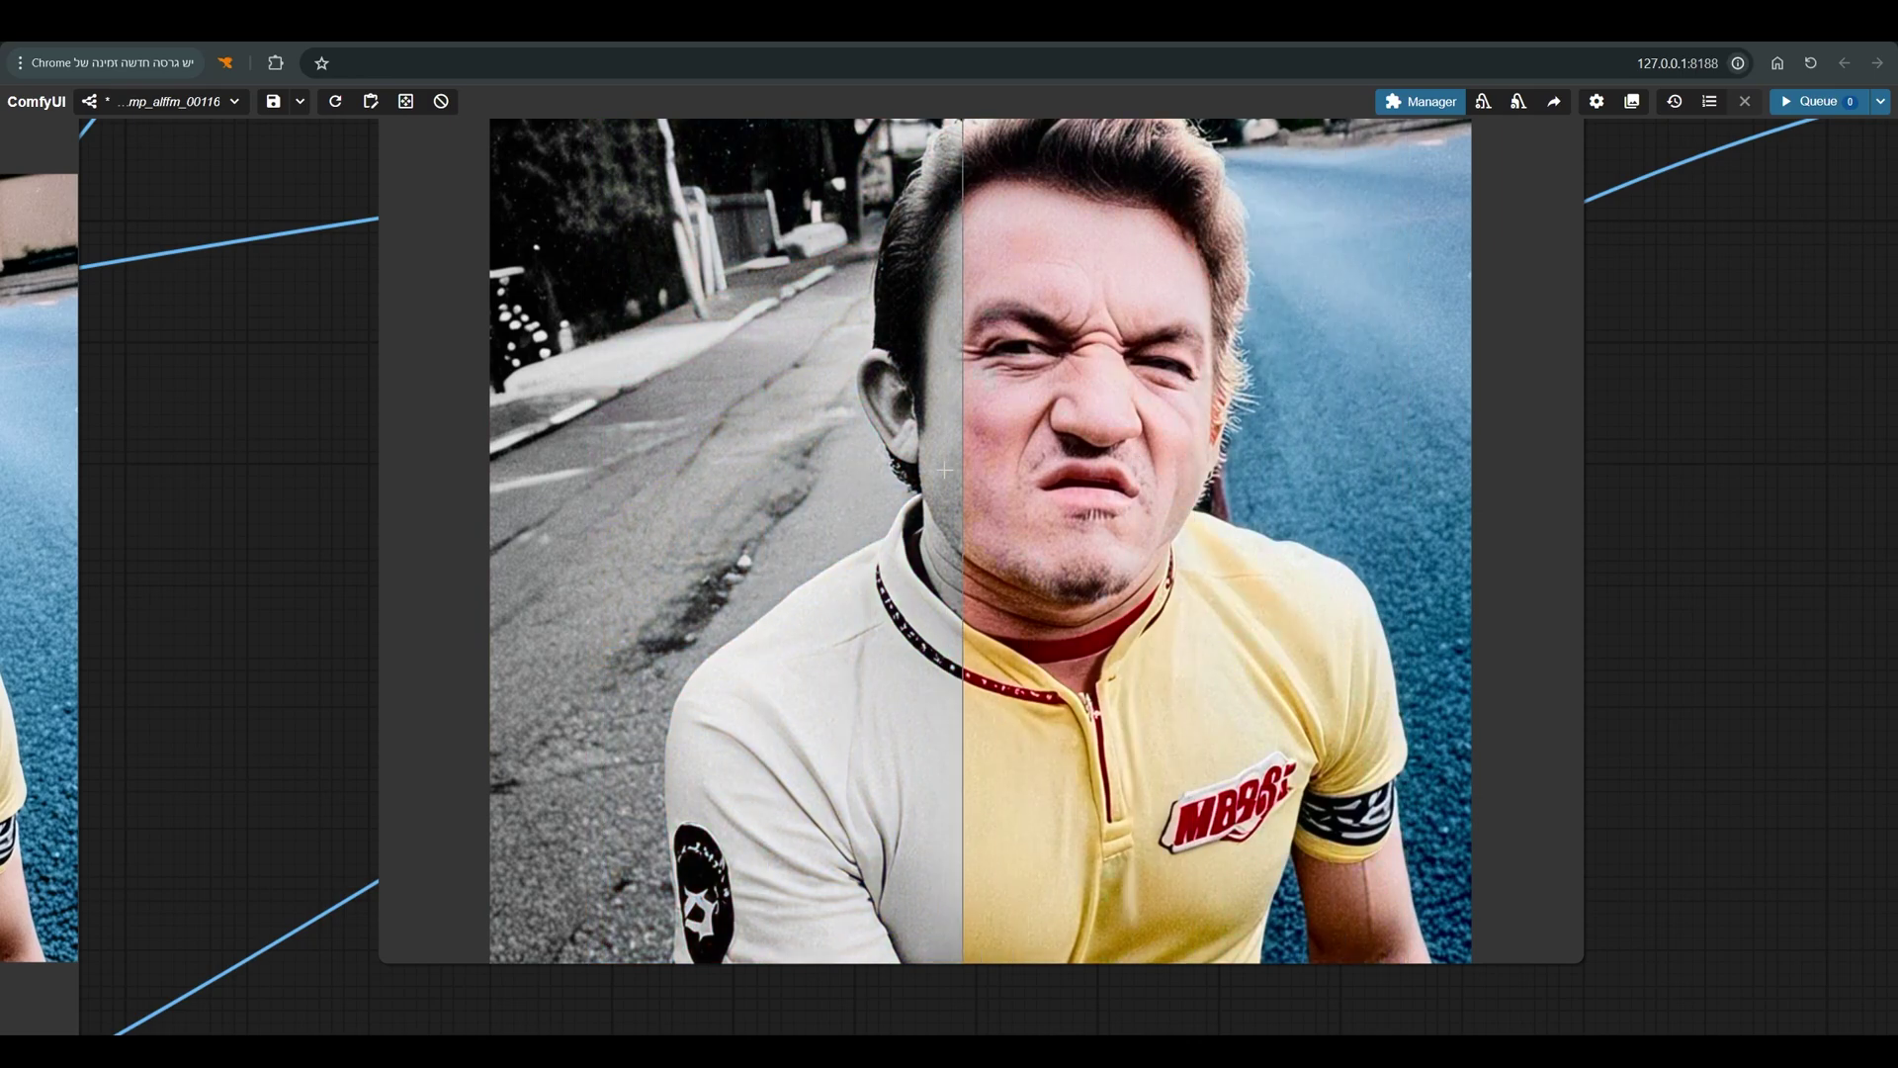
{"action": "scroll", "coordinate": [682, 506], "scroll_direction": "down", "scroll_amount": 3}
{"action": "scroll", "coordinate": [682, 506], "scroll_direction": "down", "scroll_amount": 2}
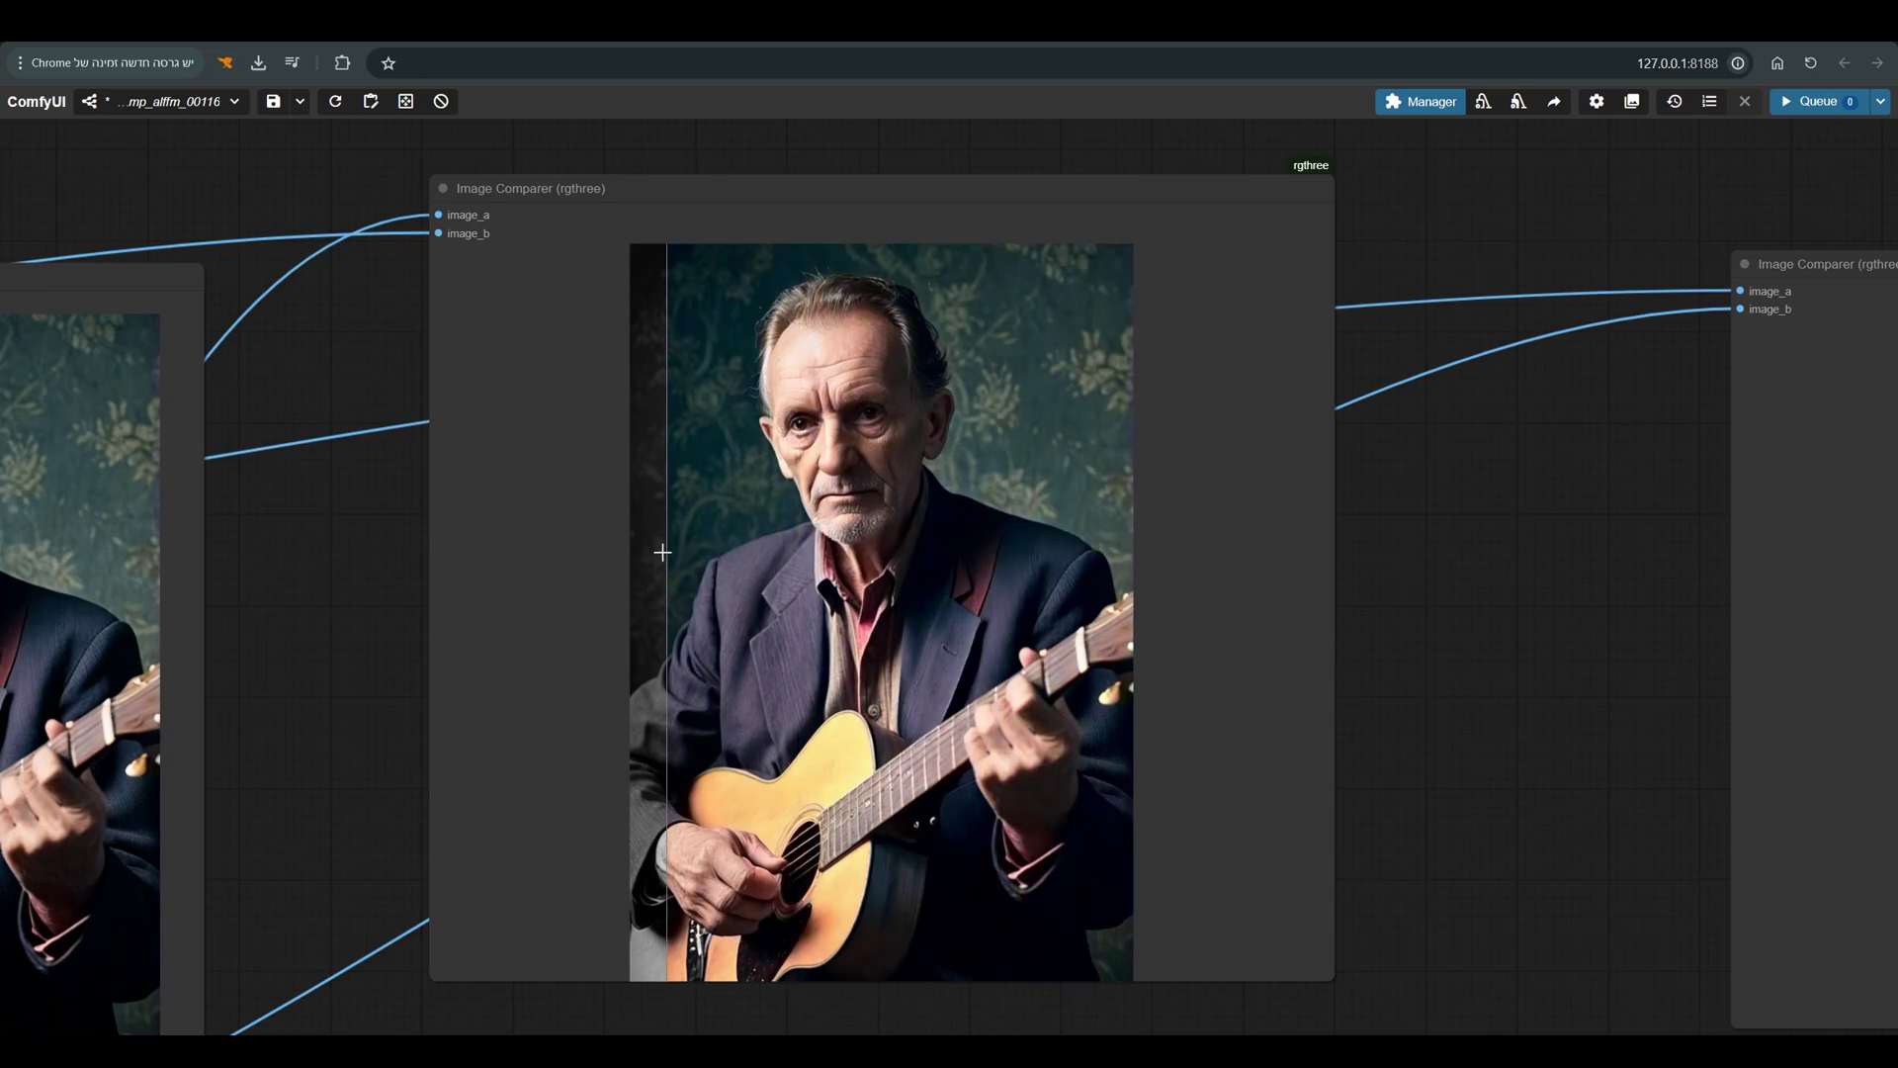
{"action": "scroll", "coordinate": [603, 555], "scroll_direction": "up", "scroll_amount": 3}
{"action": "scroll", "coordinate": [590, 554], "scroll_direction": "up", "scroll_amount": 1}
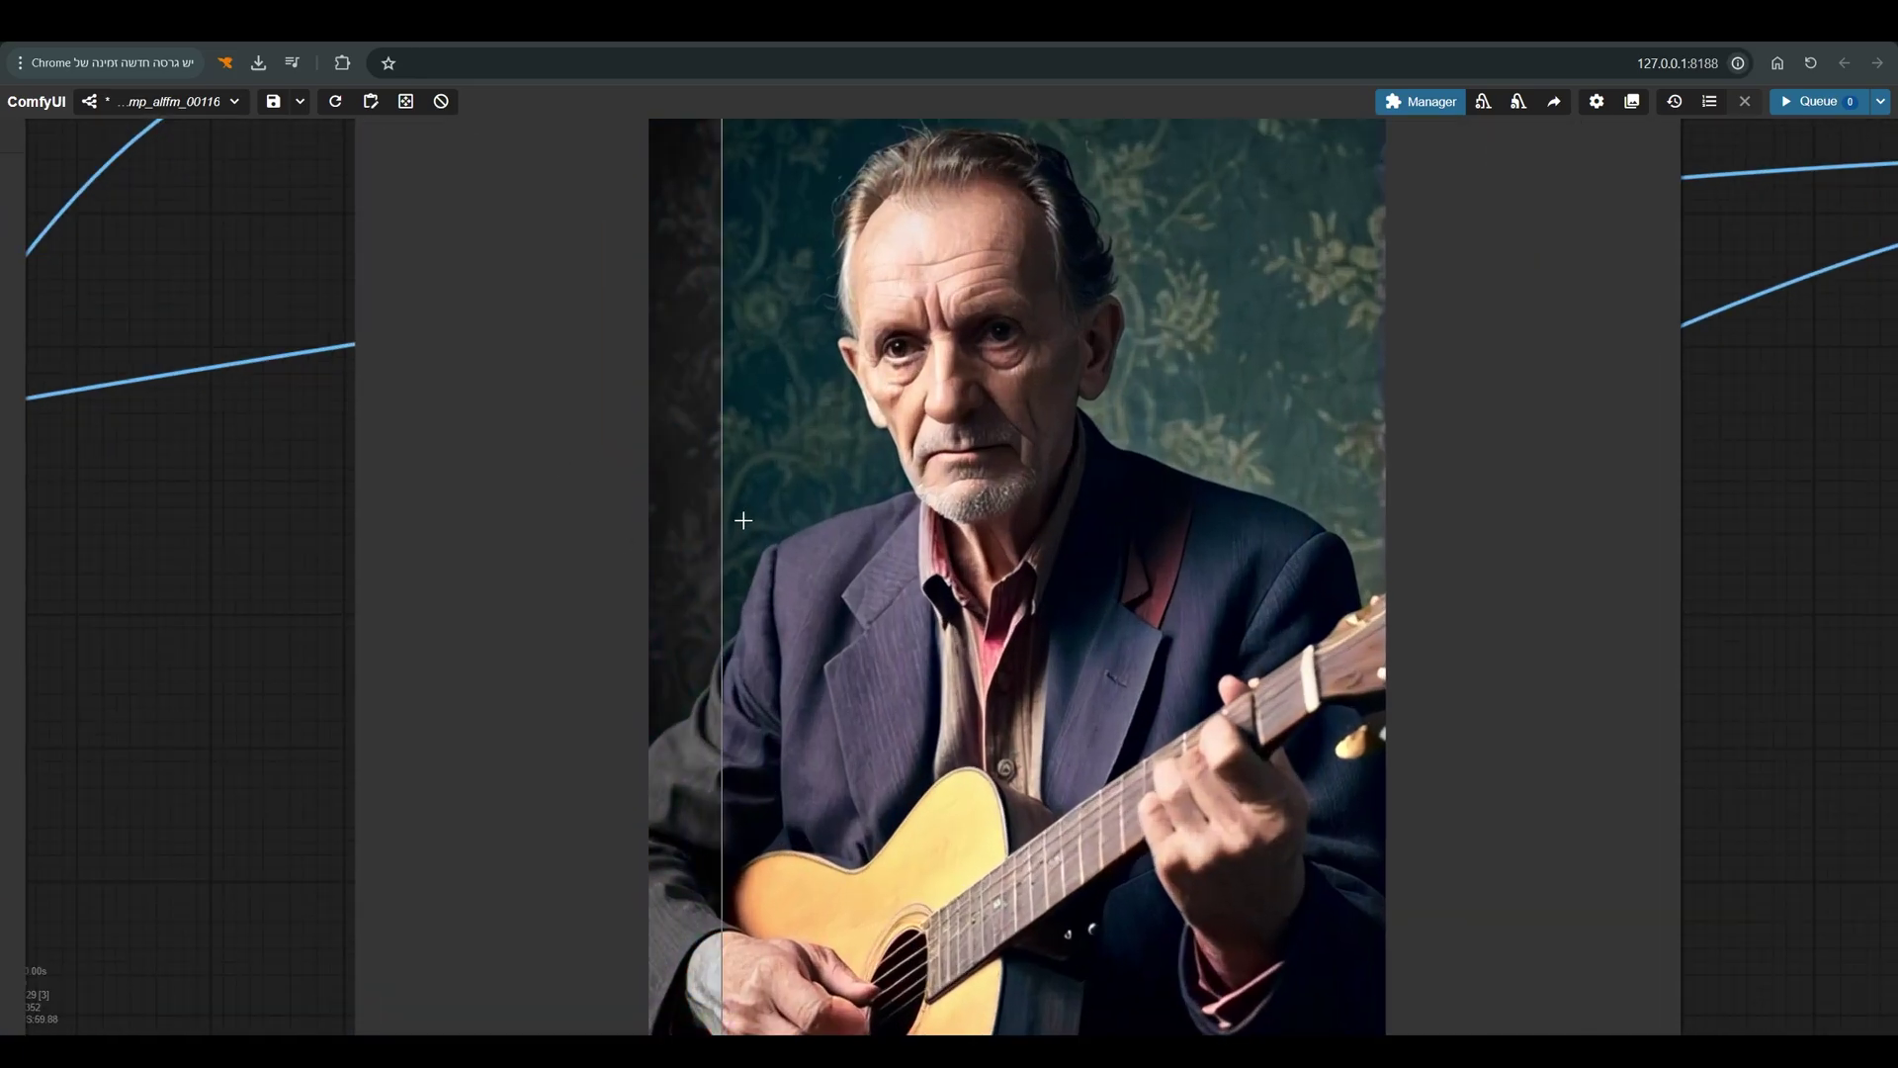